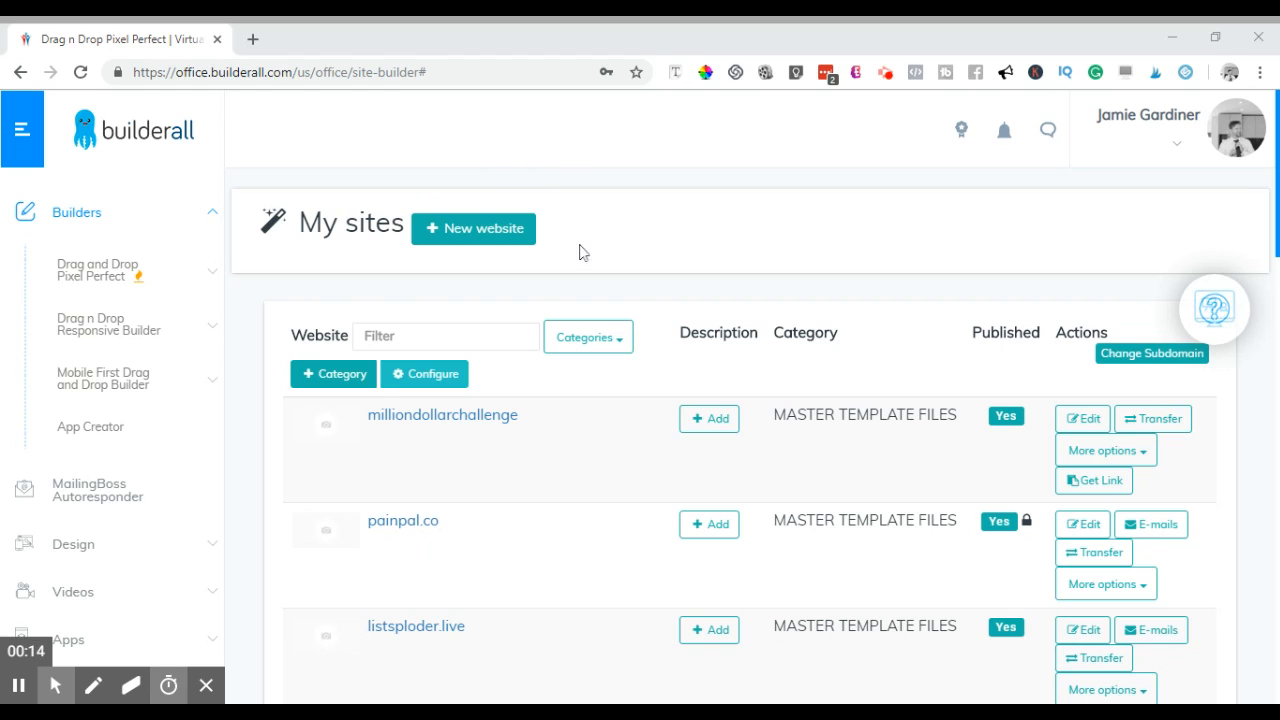
# - Look over the My sites list and expand the Drag and Drop Pixel Perfect builder's options
pyautogui.scroll(-6, 320, 210)
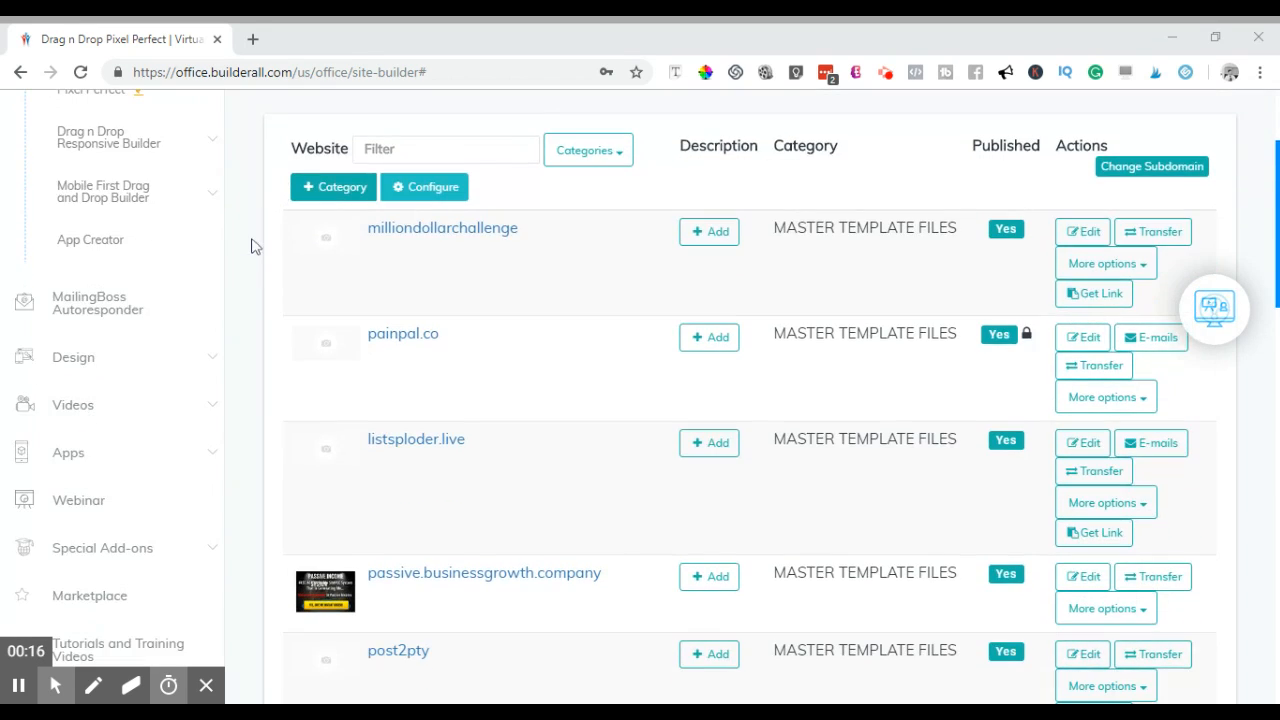
pyautogui.scroll(-7, 248, 266)
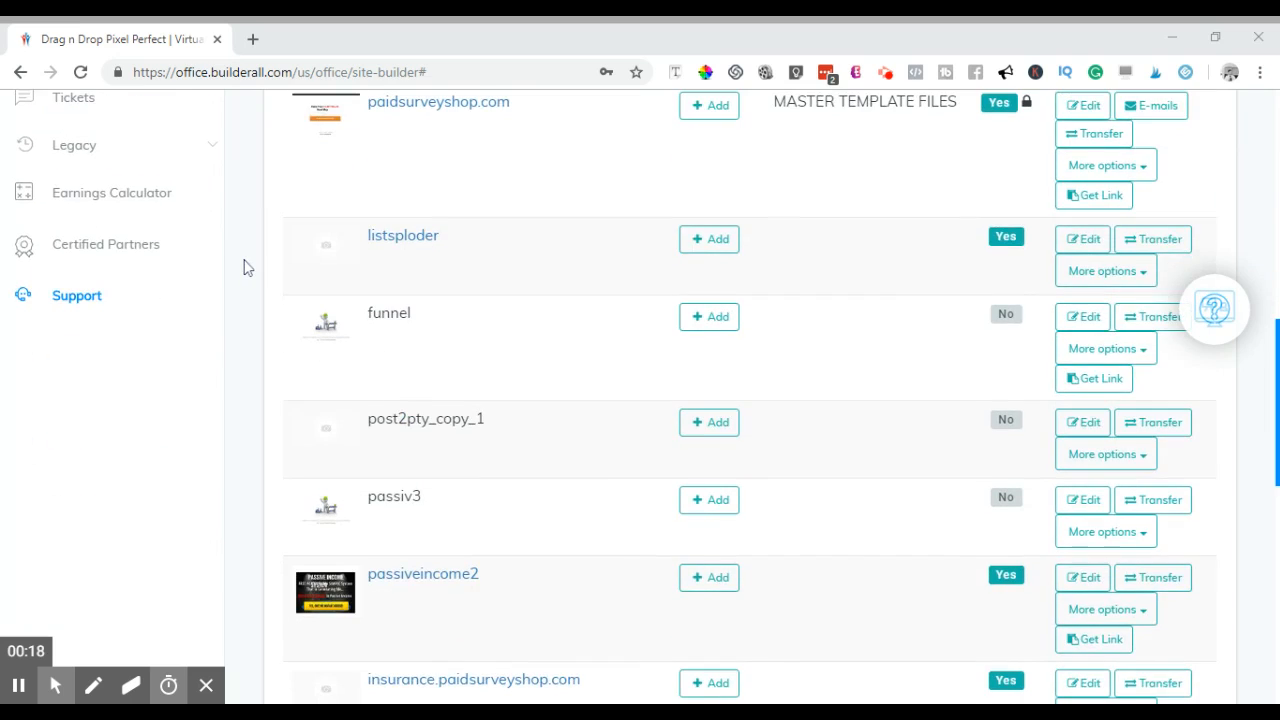
pyautogui.scroll(-4, 251, 271)
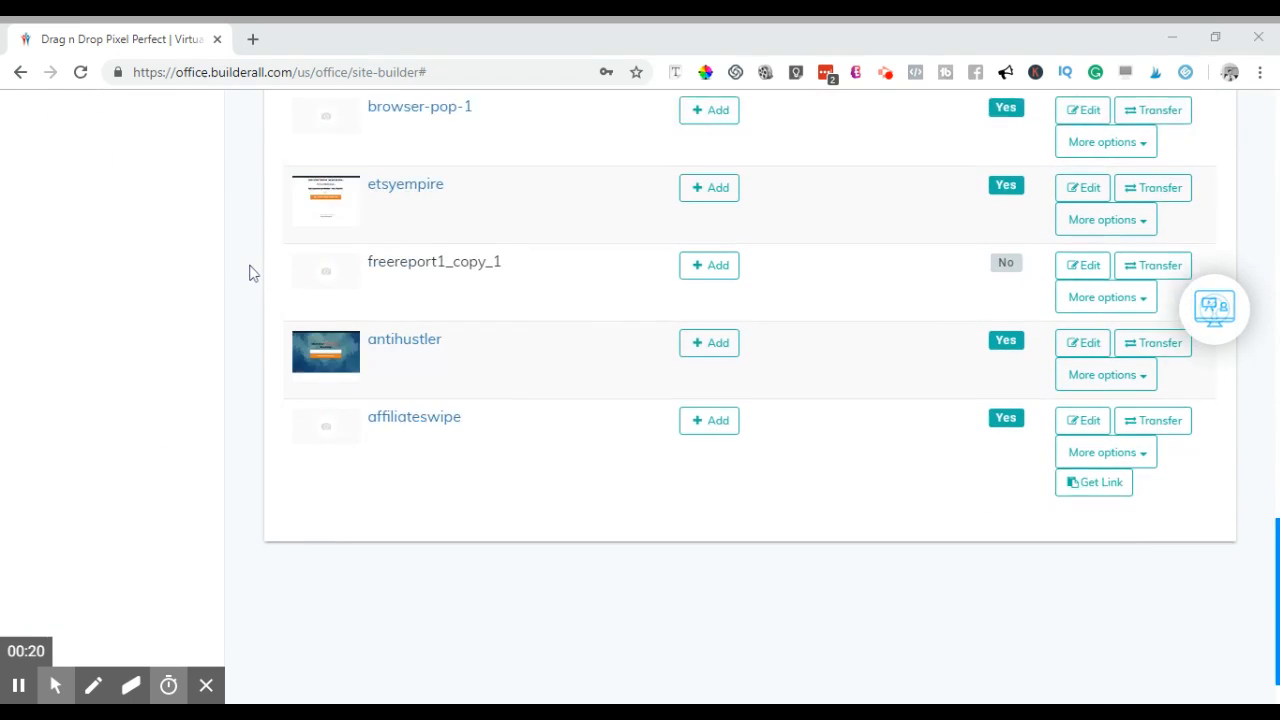
pyautogui.scroll(7, 253, 273)
pyautogui.scroll(10, 250, 272)
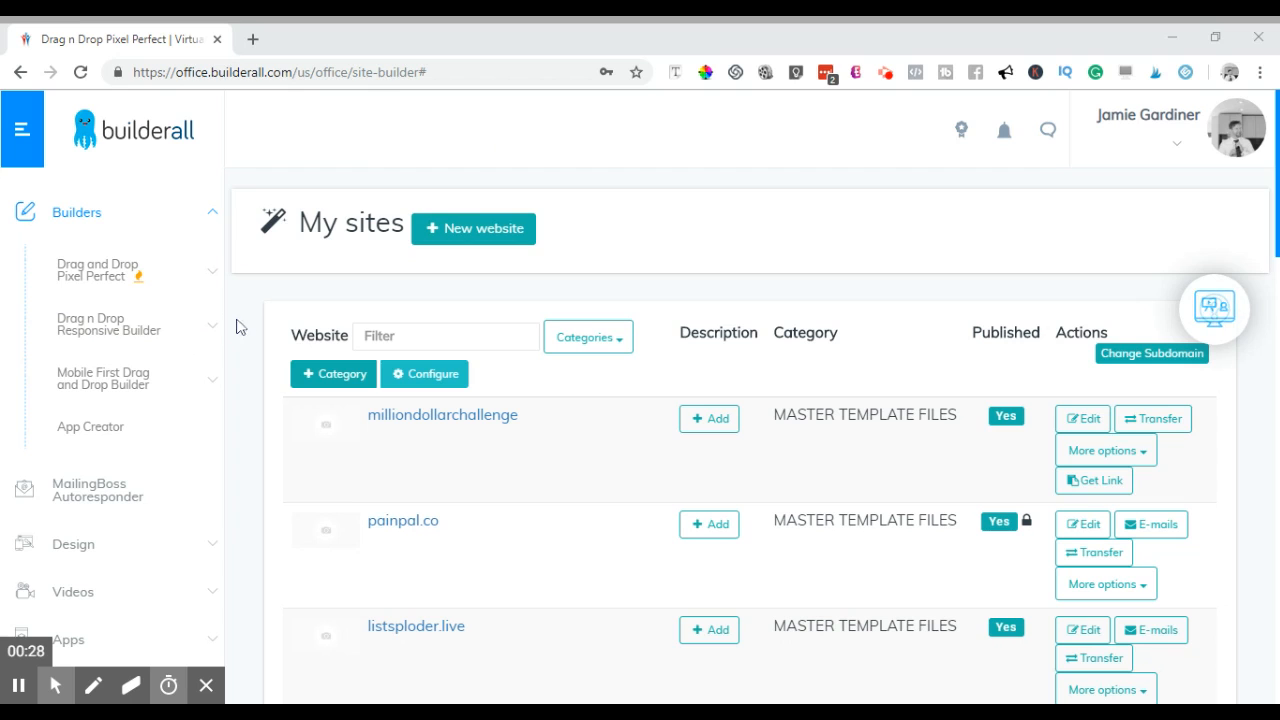
pyautogui.scroll(-1, 248, 327)
pyautogui.scroll(1, 248, 327)
pyautogui.scroll(-1, 257, 329)
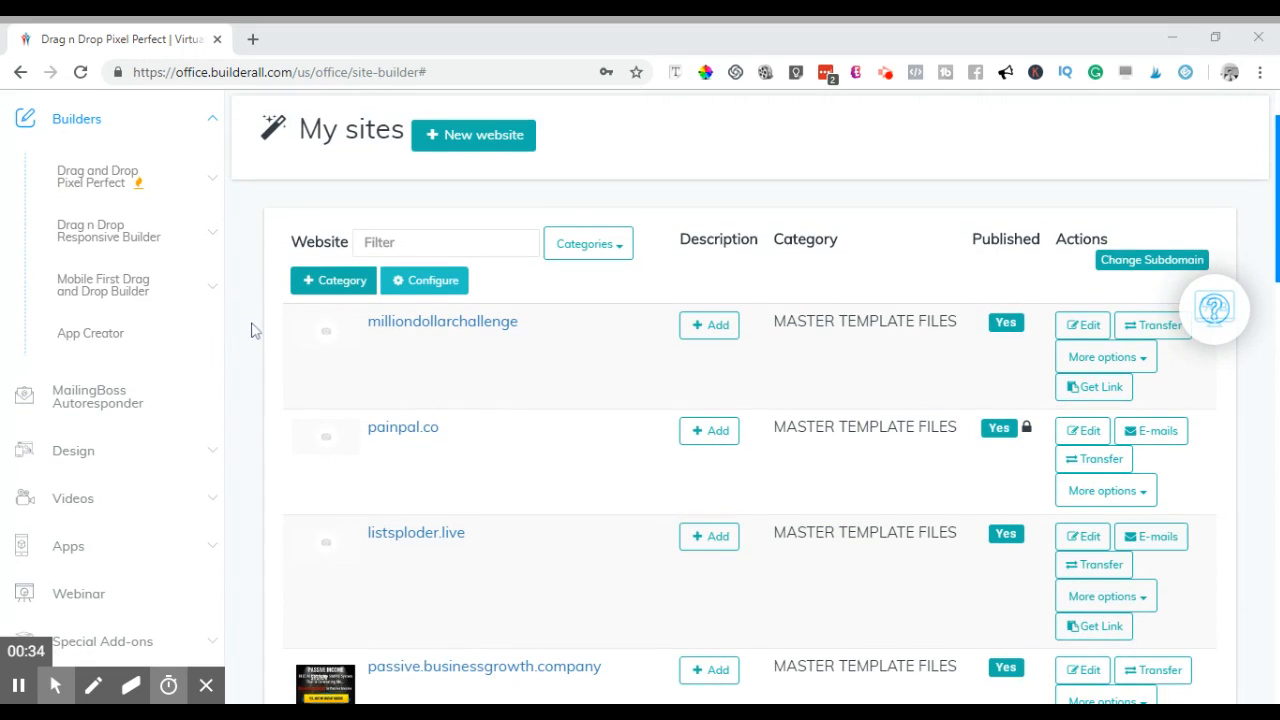
pyautogui.scroll(1, 252, 331)
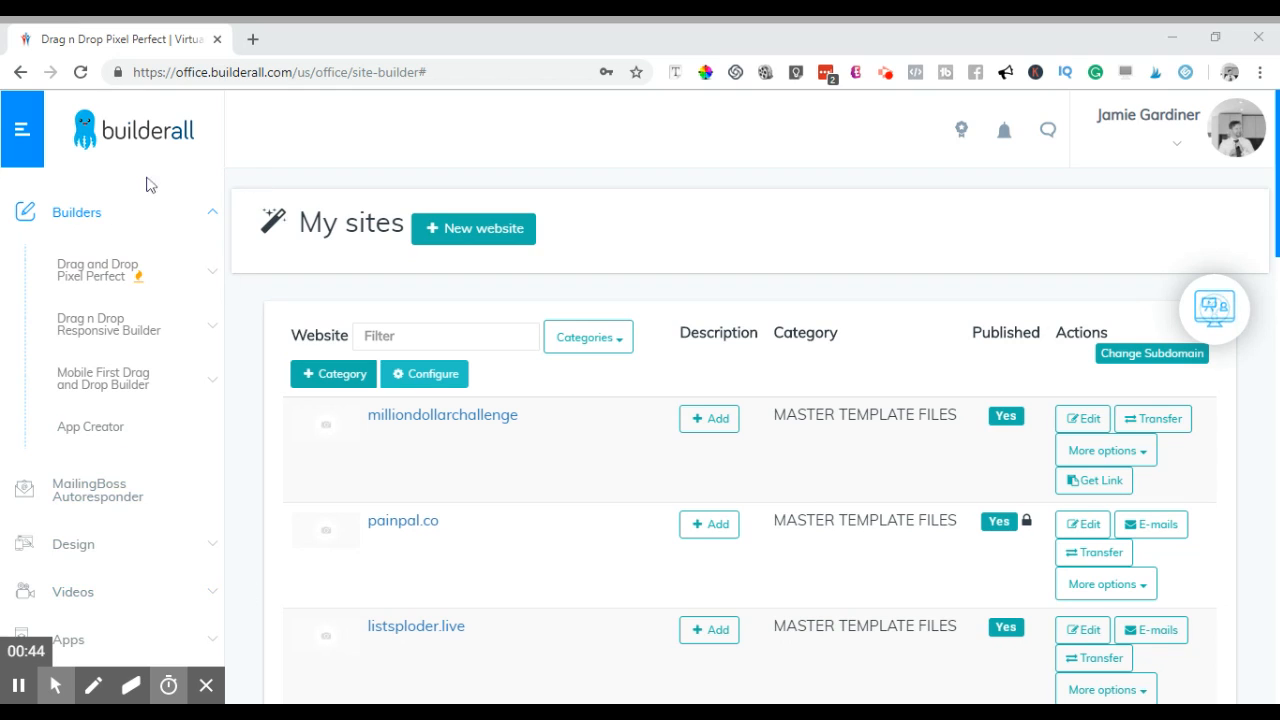
pyautogui.click(111, 282)
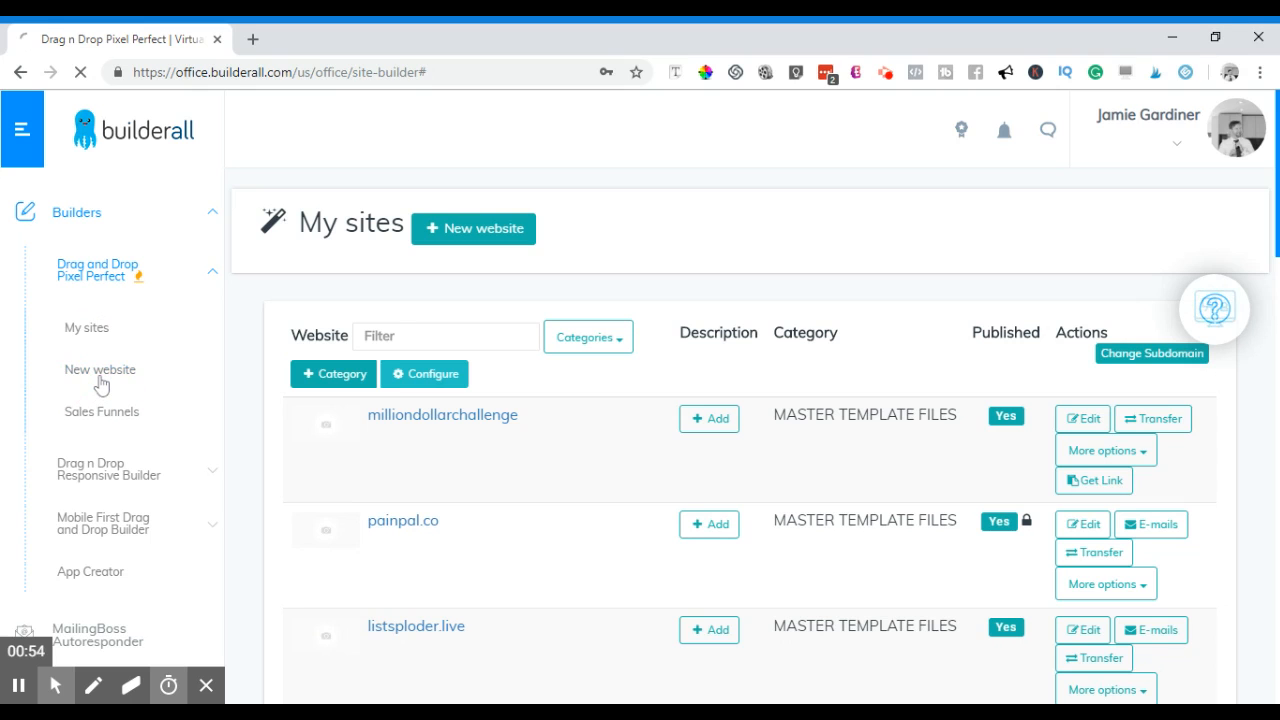
# - Open the New website template gallery and browse its first designs
pyautogui.click(100, 383)
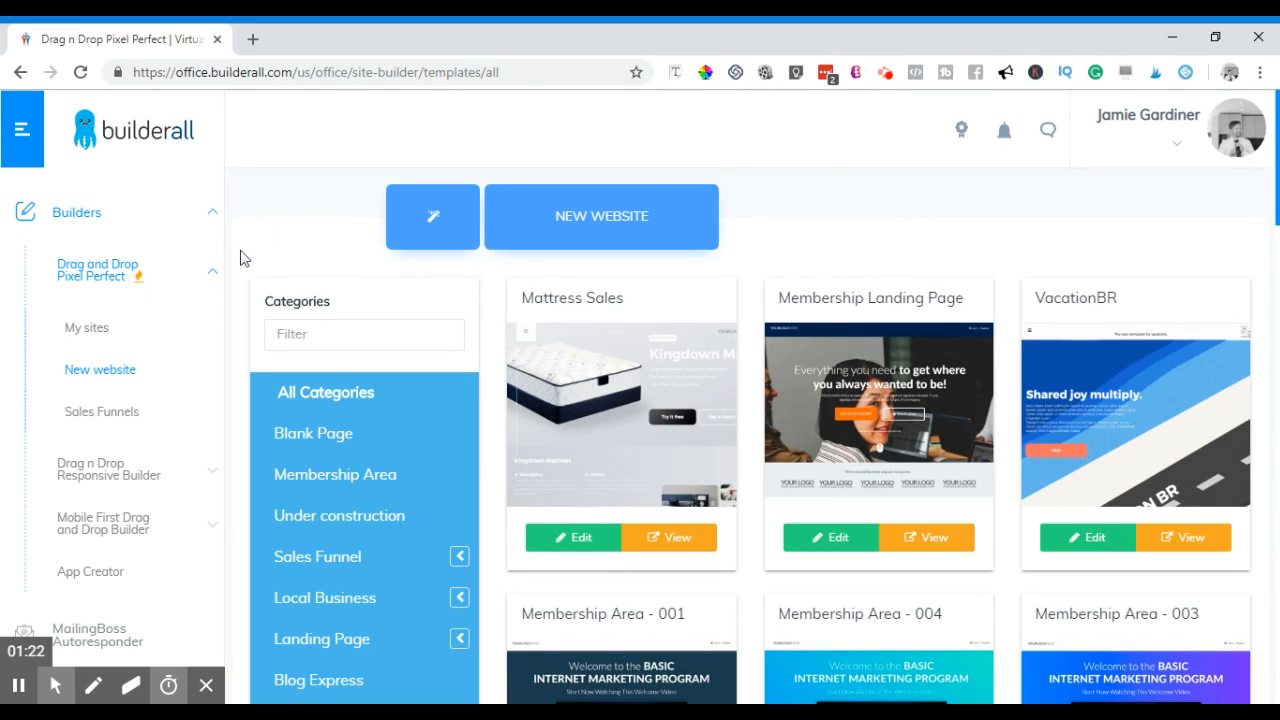
pyautogui.scroll(-4, 233, 325)
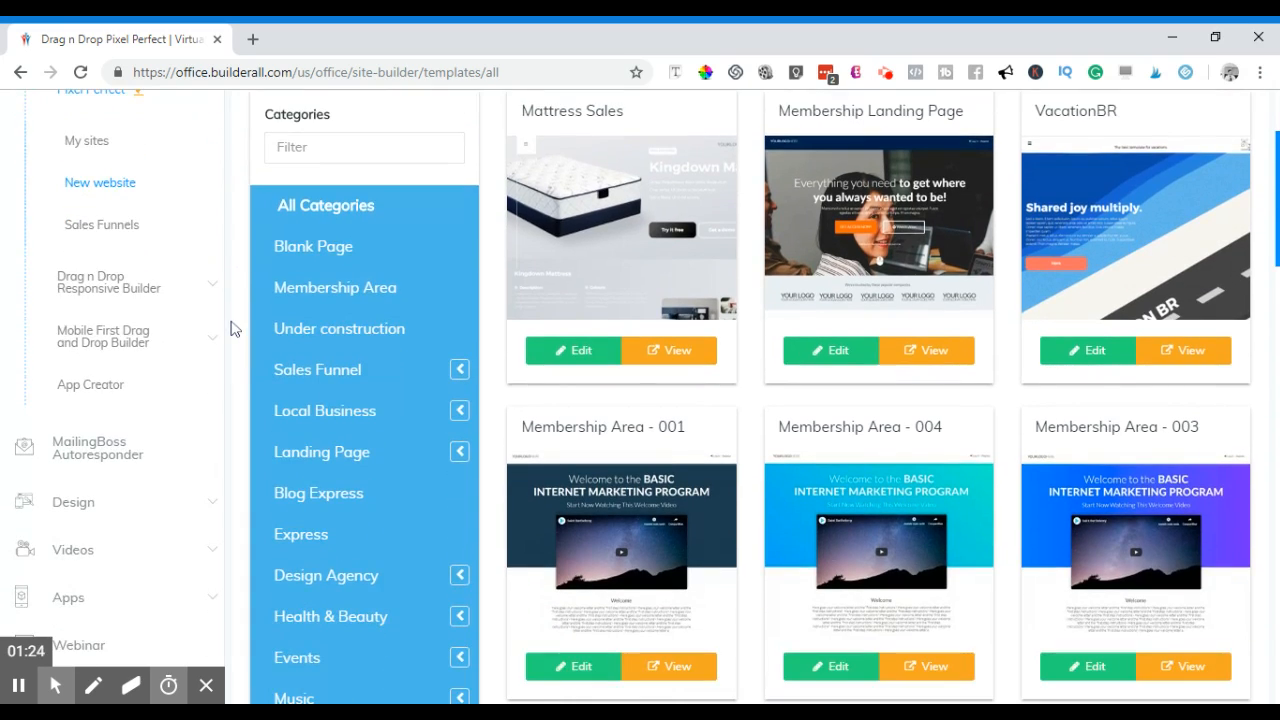
pyautogui.scroll(-3, 233, 328)
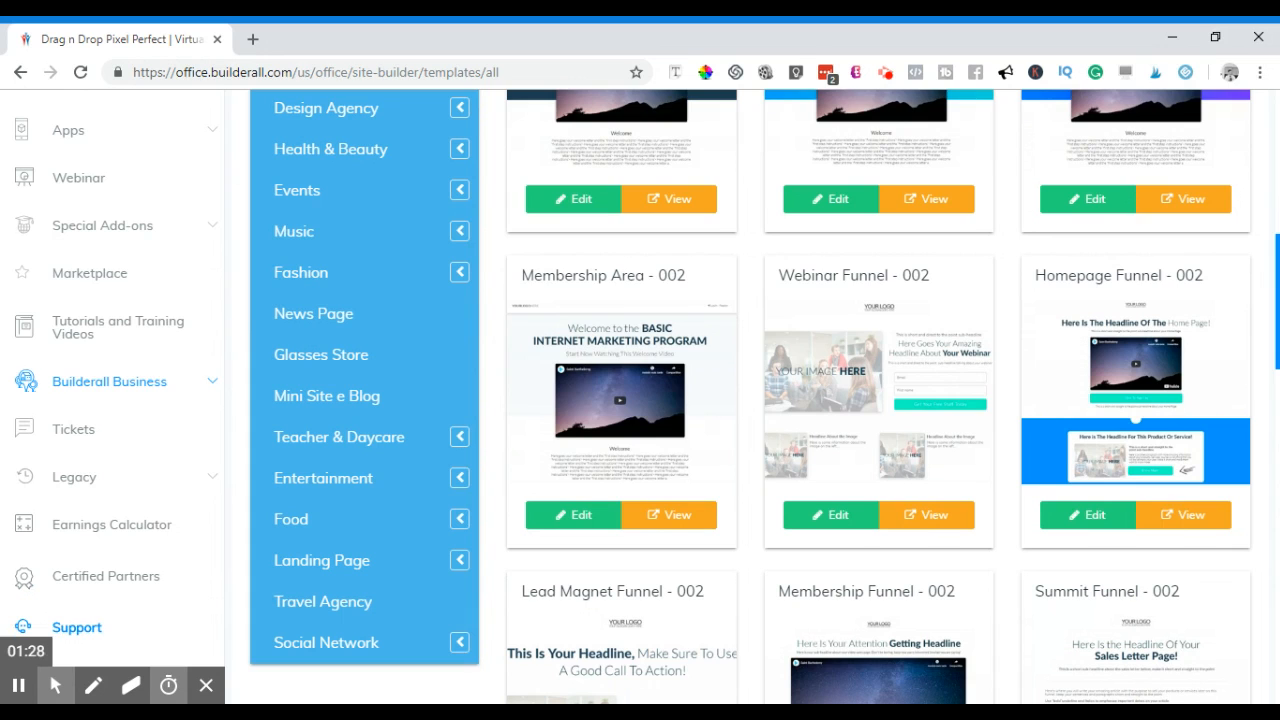
pyautogui.scroll(-3, 233, 330)
pyautogui.scroll(-3, 233, 330)
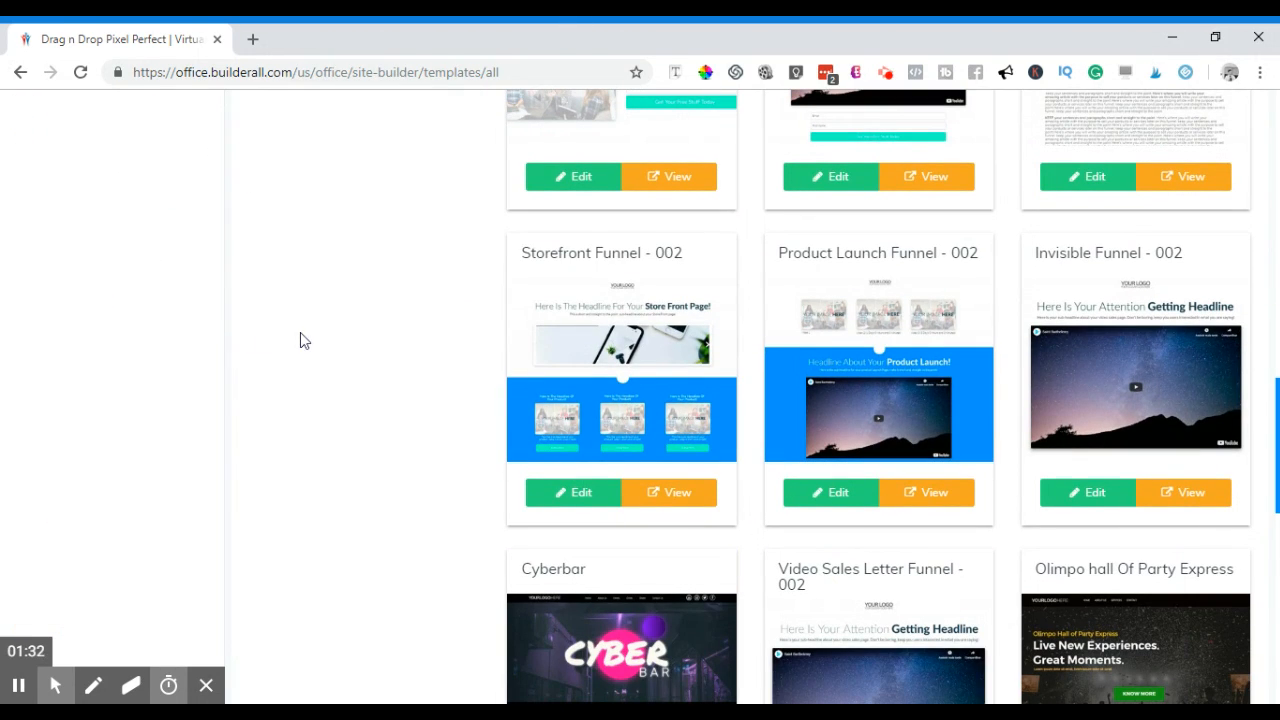
pyautogui.scroll(-2, 391, 373)
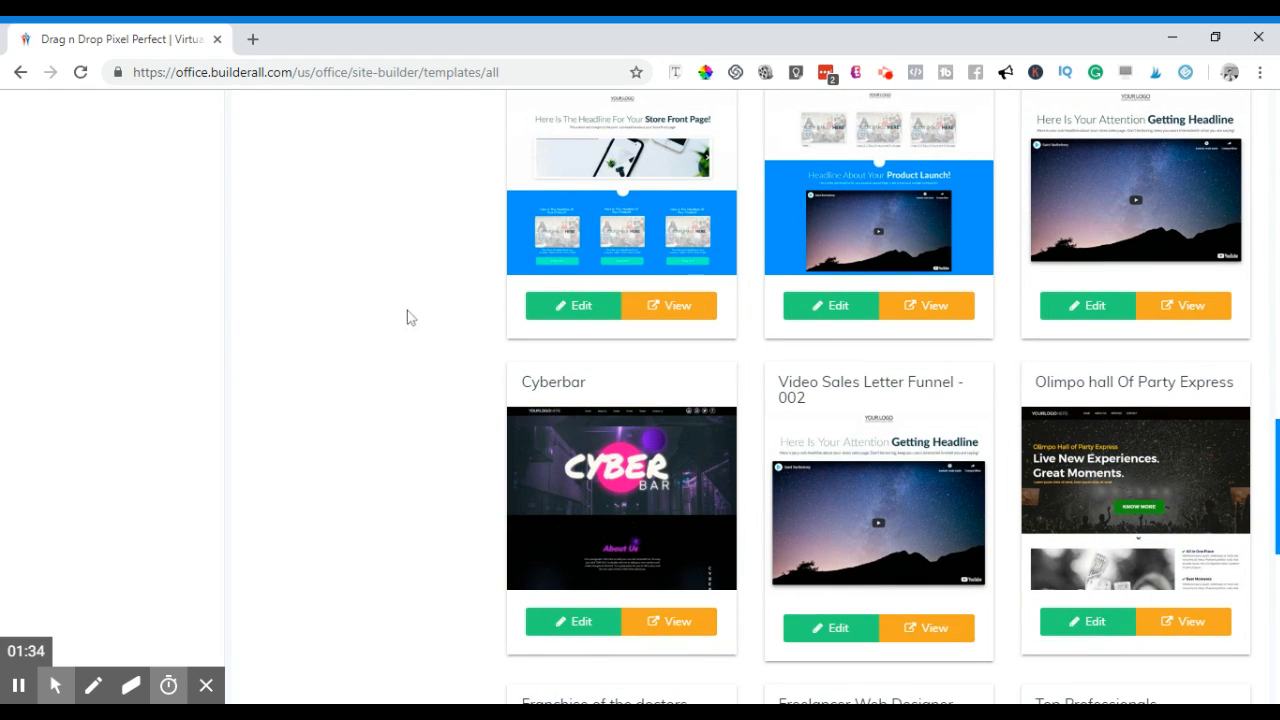
pyautogui.scroll(3, 388, 351)
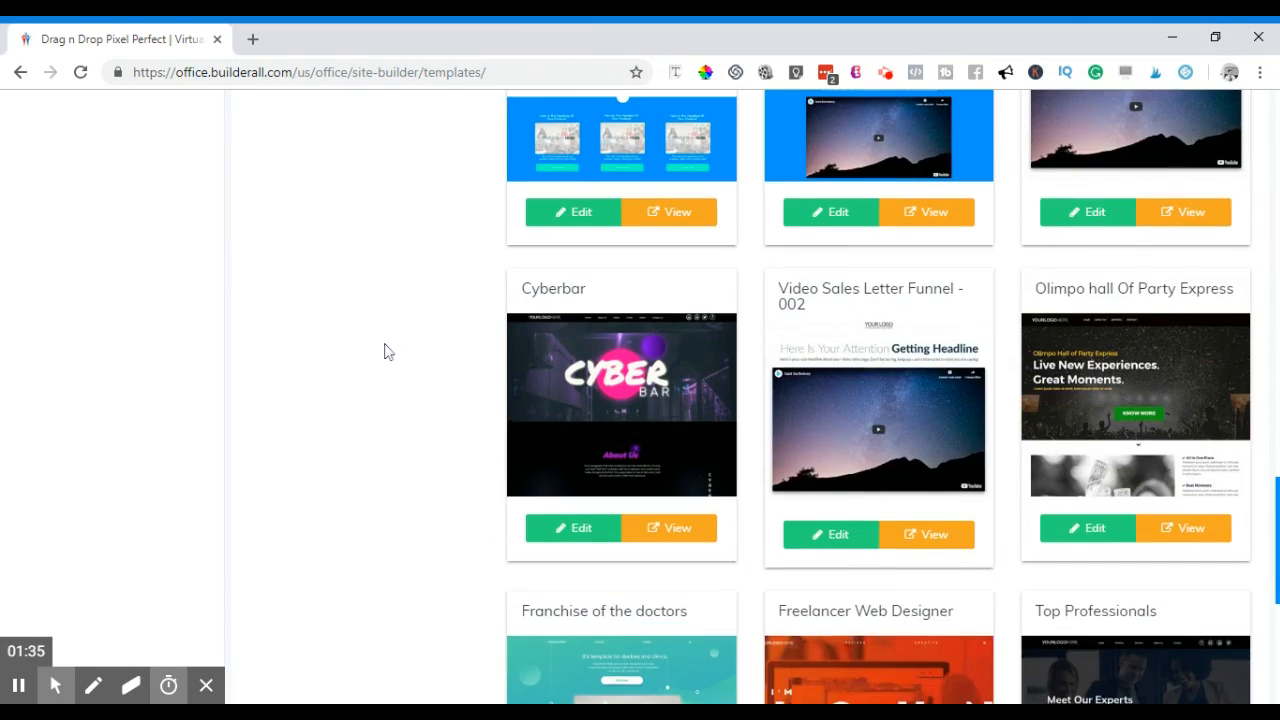
pyautogui.scroll(-1, 418, 334)
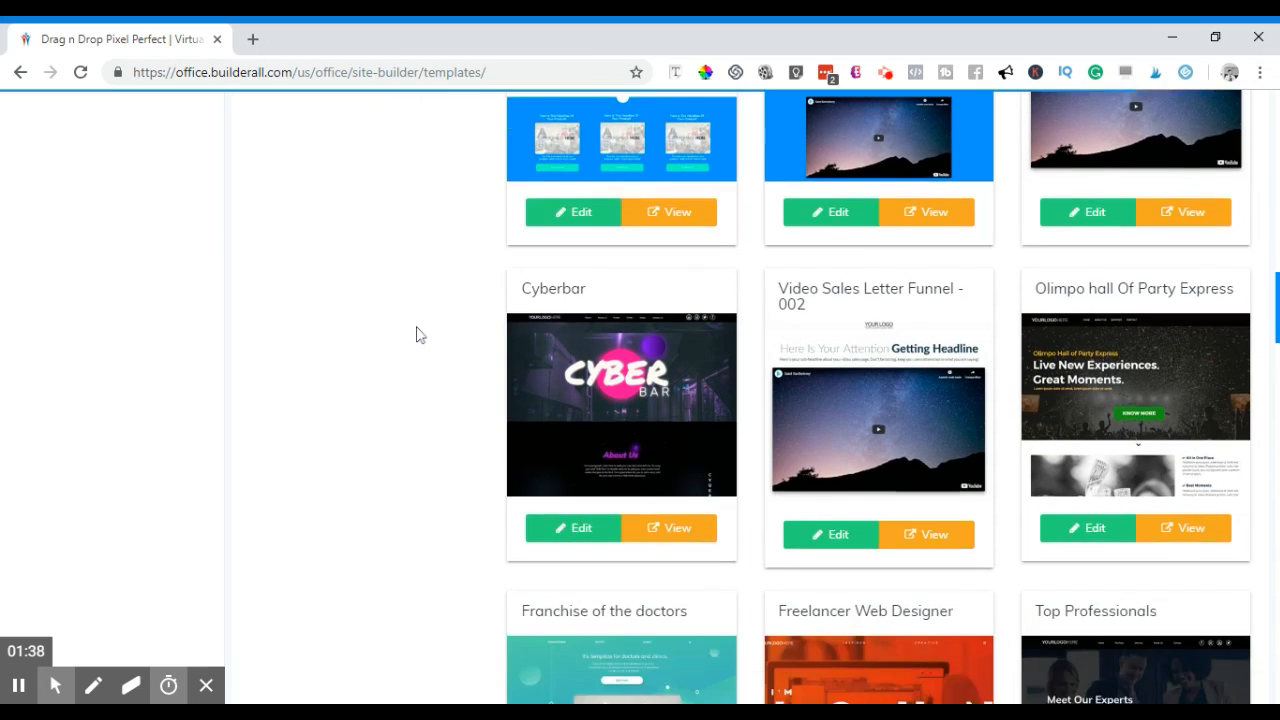
pyautogui.scroll(3, 417, 334)
# - Scroll down to the Sales Funnel templates such as Webinar Funnel - 002 and Lead Magnet Funnel - 002
pyautogui.scroll(-2, 420, 336)
pyautogui.scroll(-6, 418, 336)
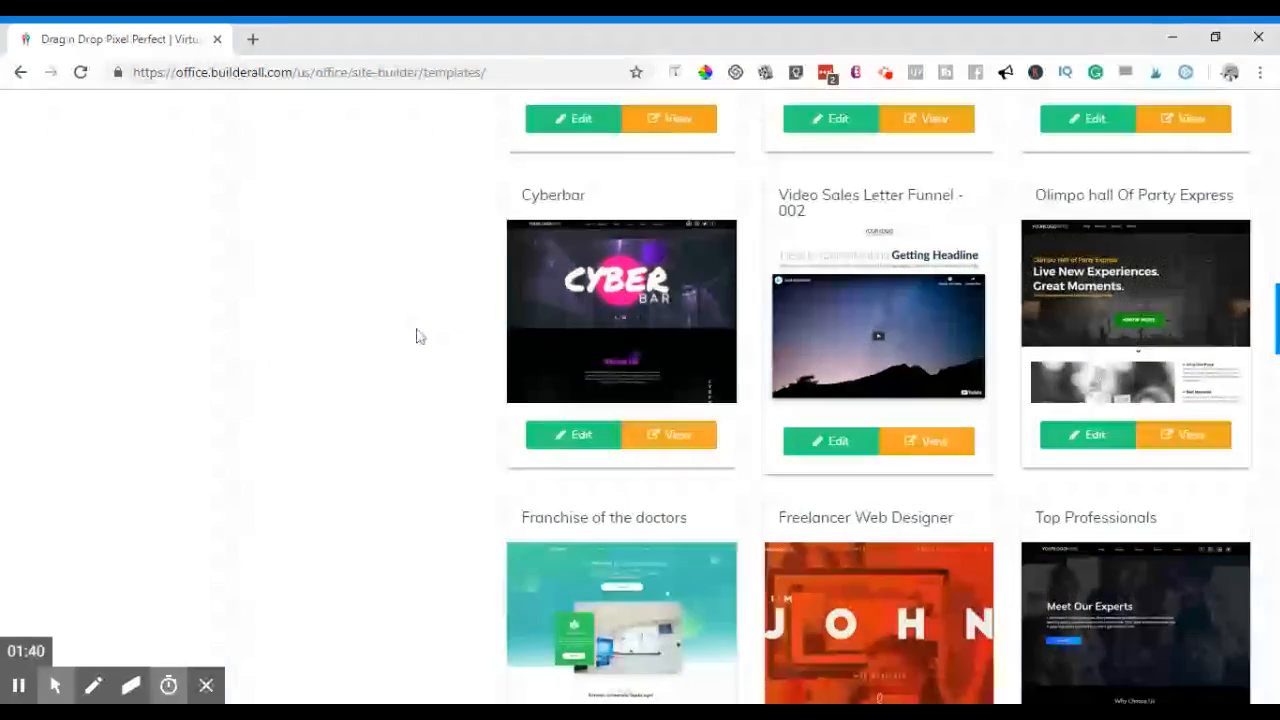
pyautogui.scroll(-5, 396, 327)
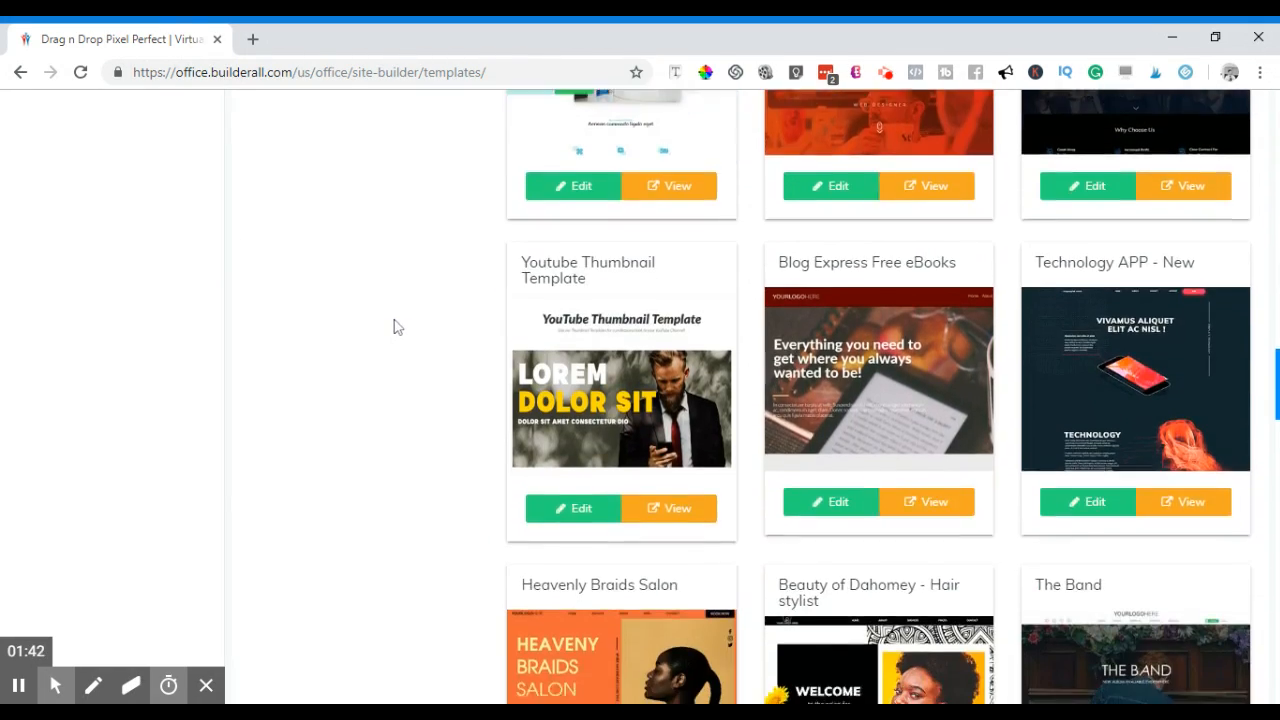
pyautogui.scroll(-5, 396, 327)
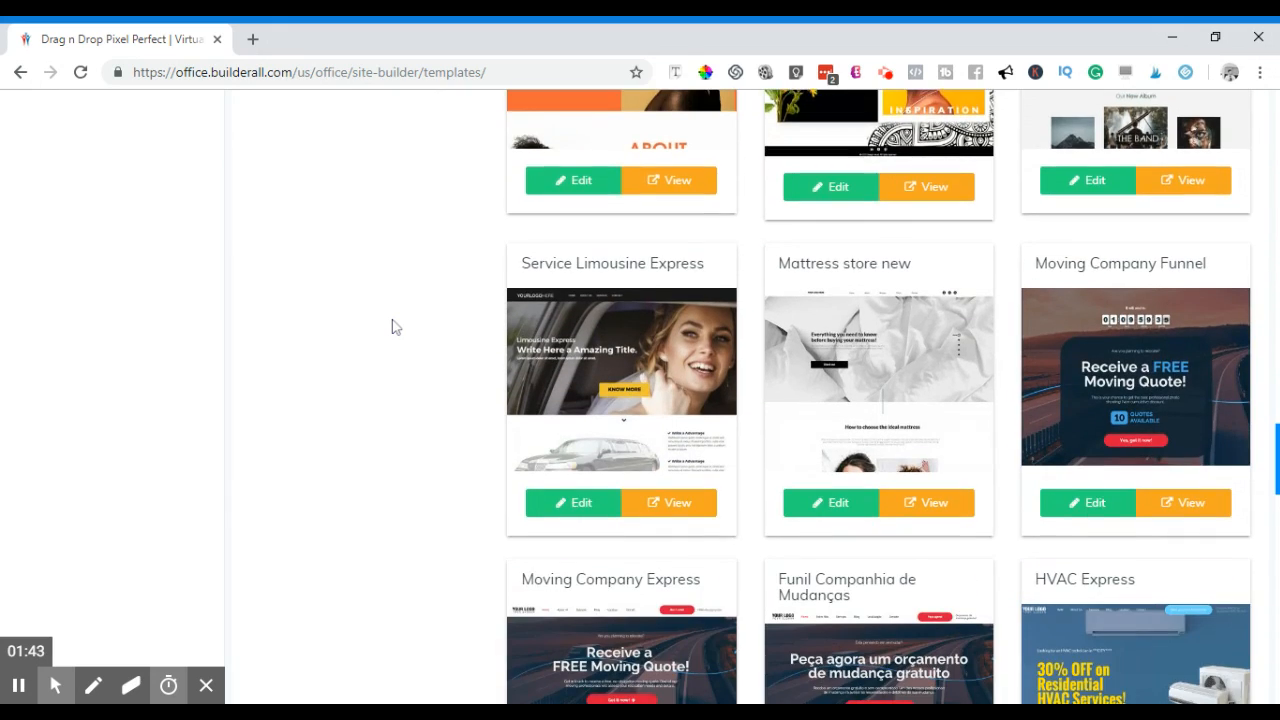
pyautogui.scroll(-8, 393, 327)
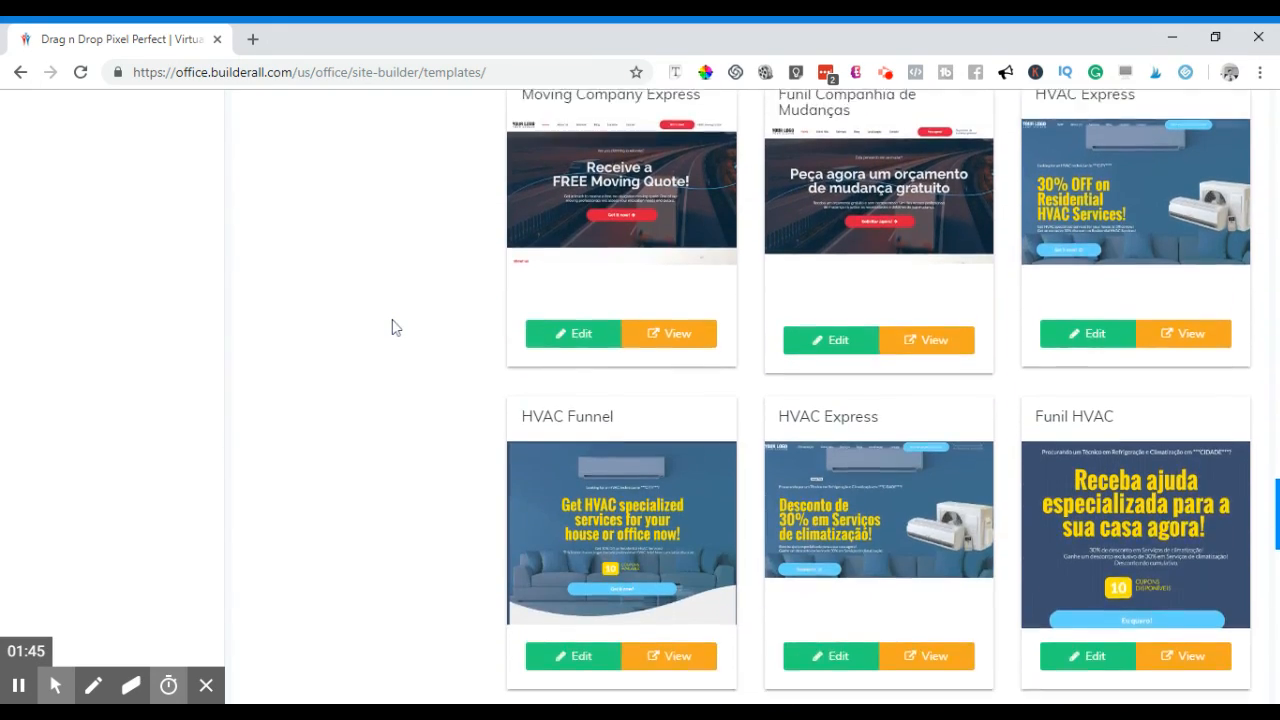
pyautogui.scroll(-6, 396, 327)
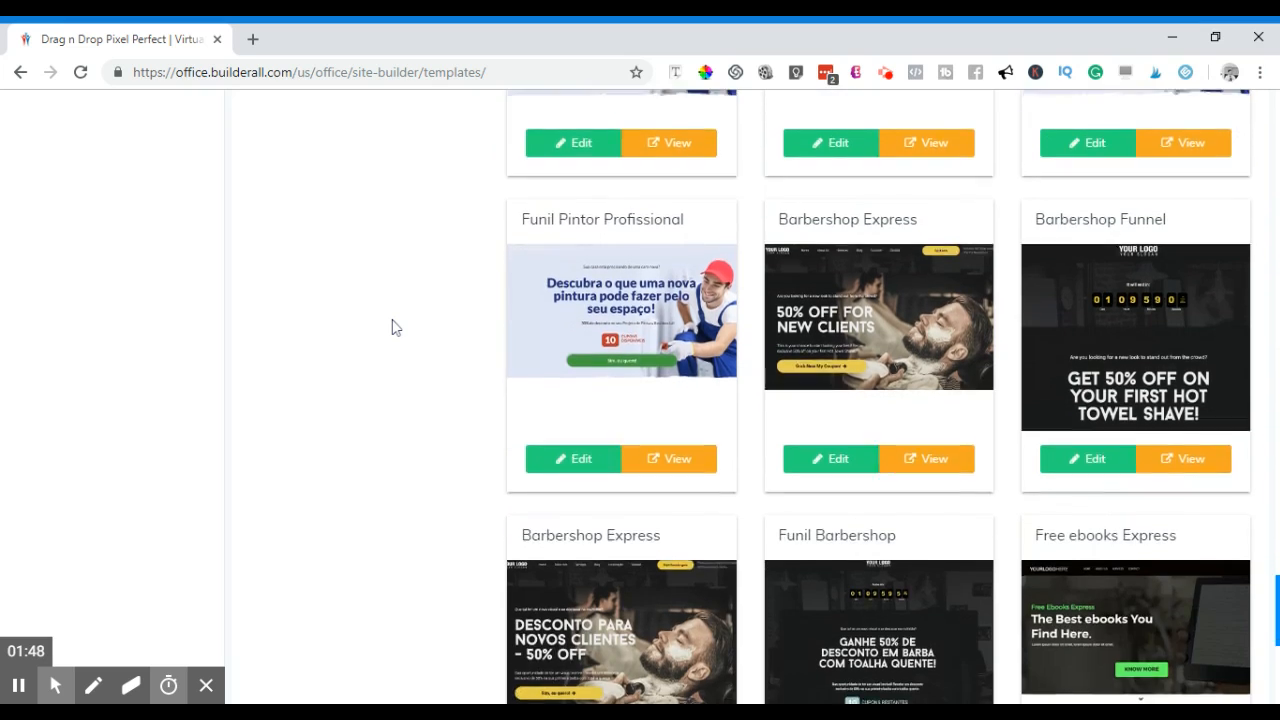
pyautogui.scroll(-2, 396, 327)
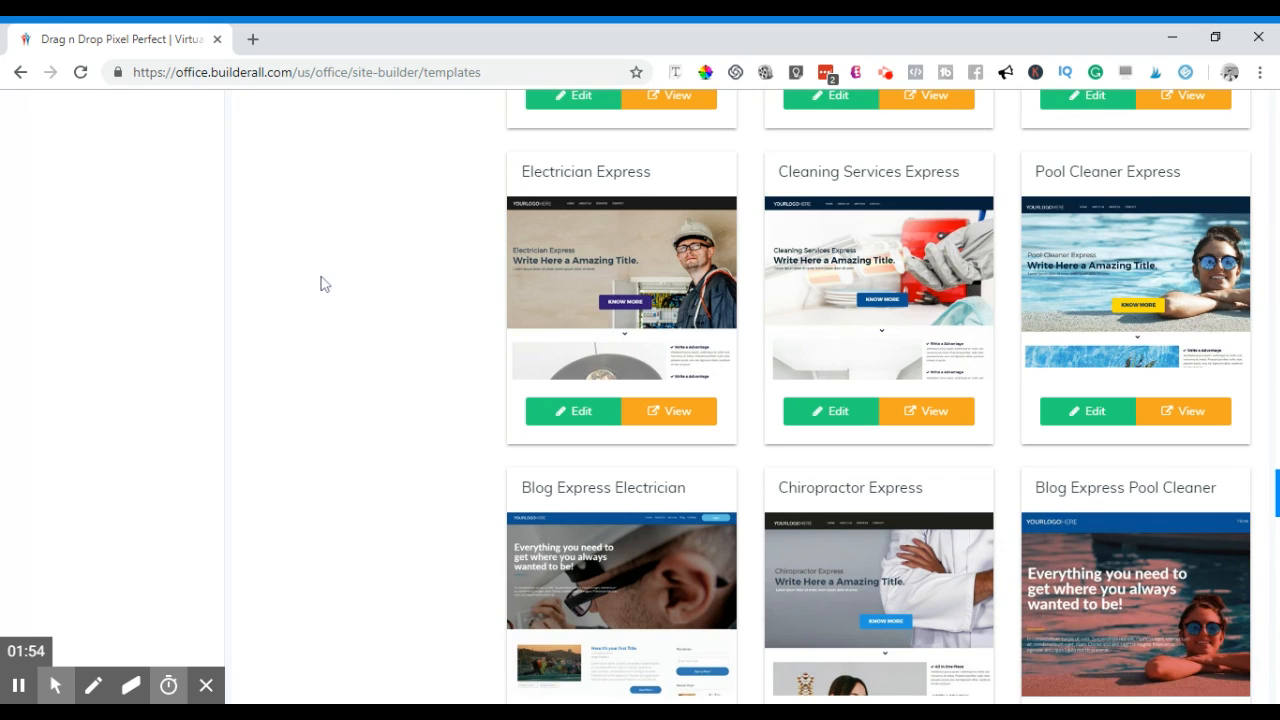
pyautogui.scroll(-3, 364, 310)
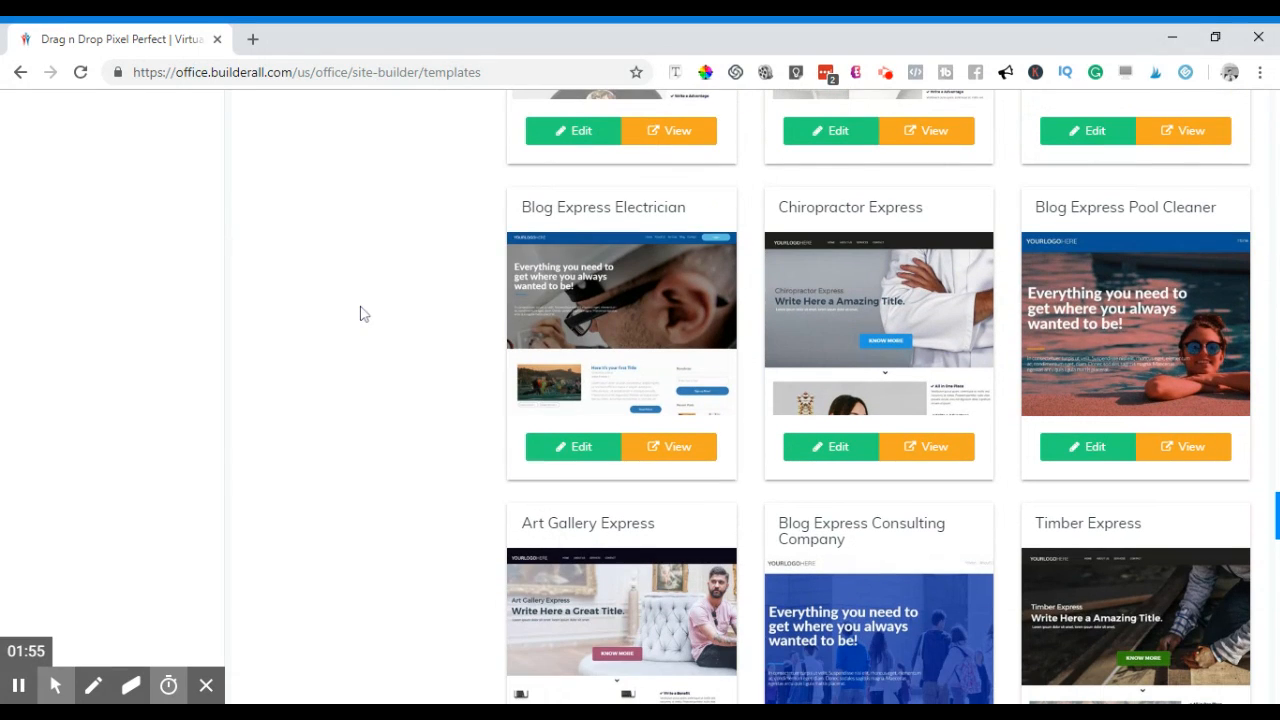
pyautogui.scroll(-3, 400, 270)
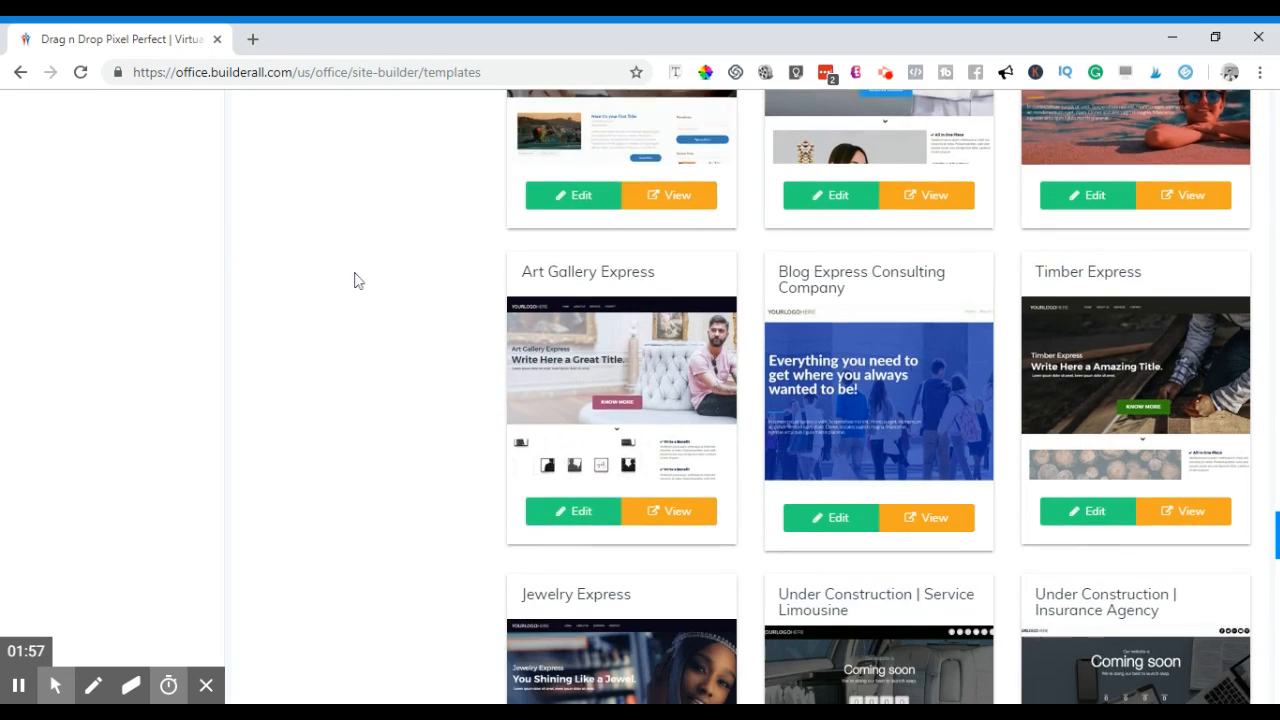
pyautogui.scroll(-4, 356, 283)
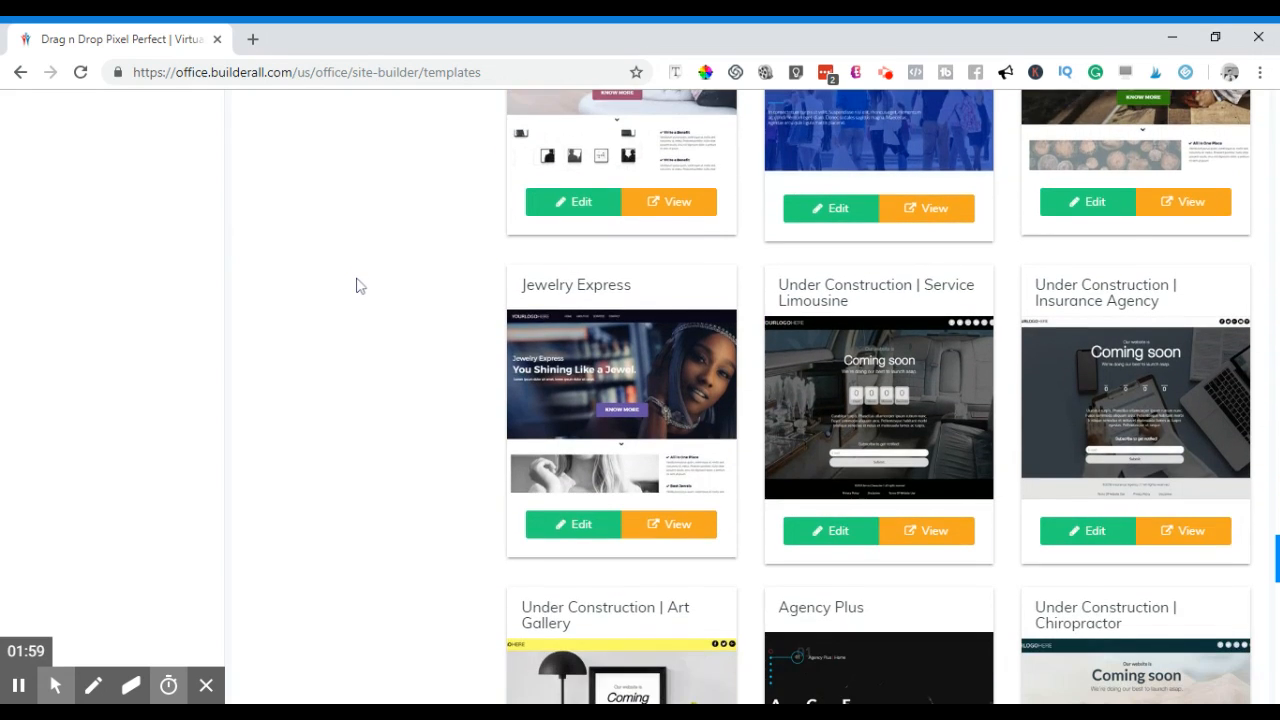
pyautogui.scroll(-3, 358, 285)
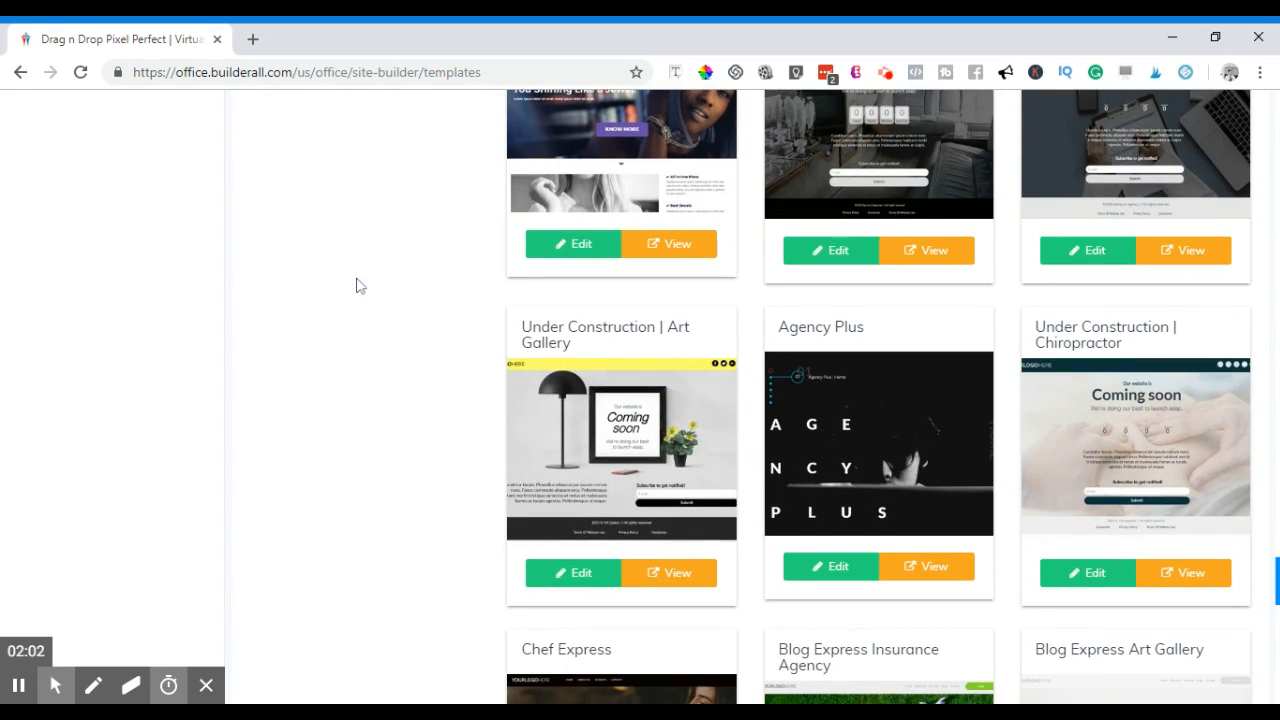
pyautogui.scroll(-5, 358, 283)
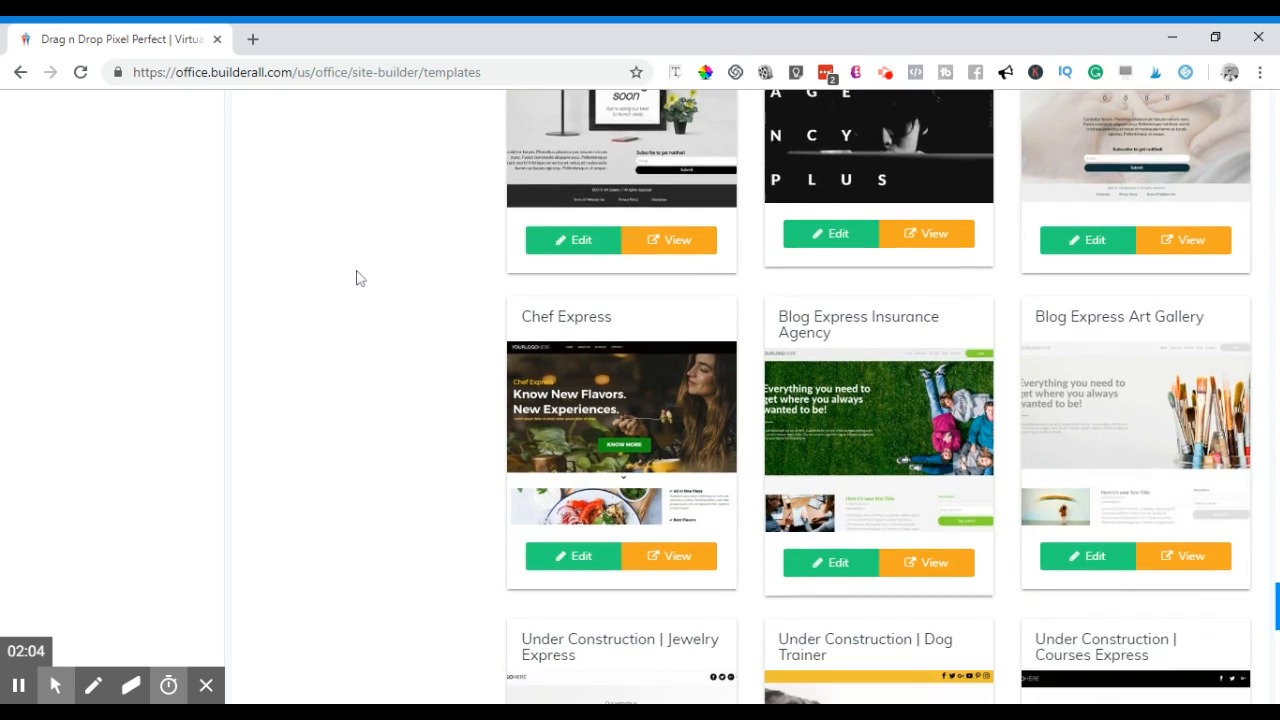
pyautogui.scroll(-5, 358, 280)
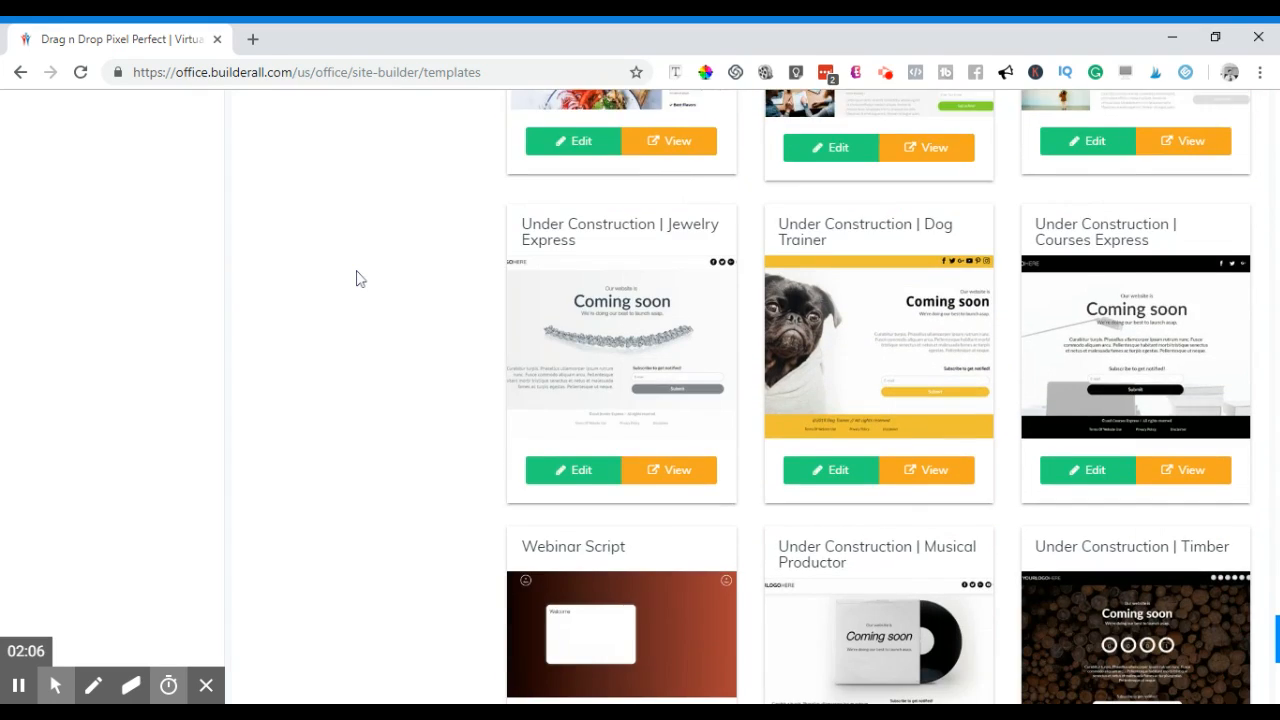
pyautogui.scroll(-3, 358, 280)
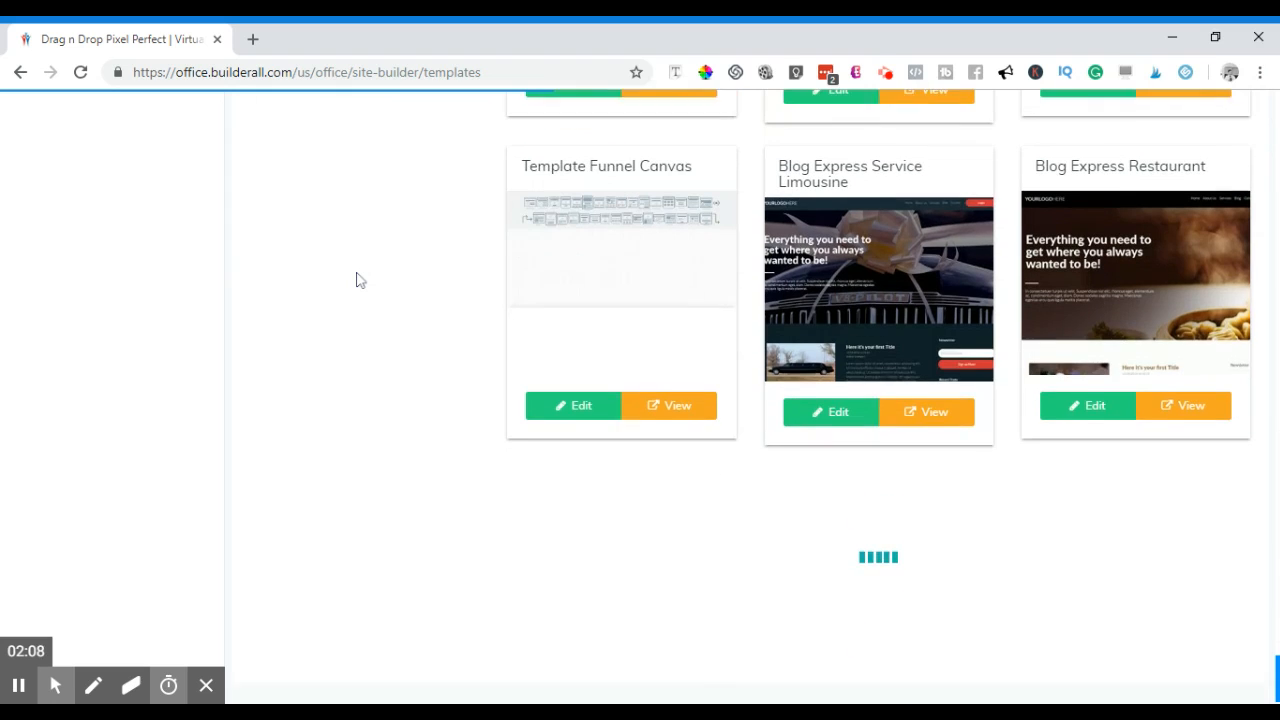
pyautogui.scroll(-2, 365, 284)
pyautogui.scroll(3, 365, 284)
pyautogui.scroll(-1, 366, 285)
pyautogui.scroll(-7, 365, 285)
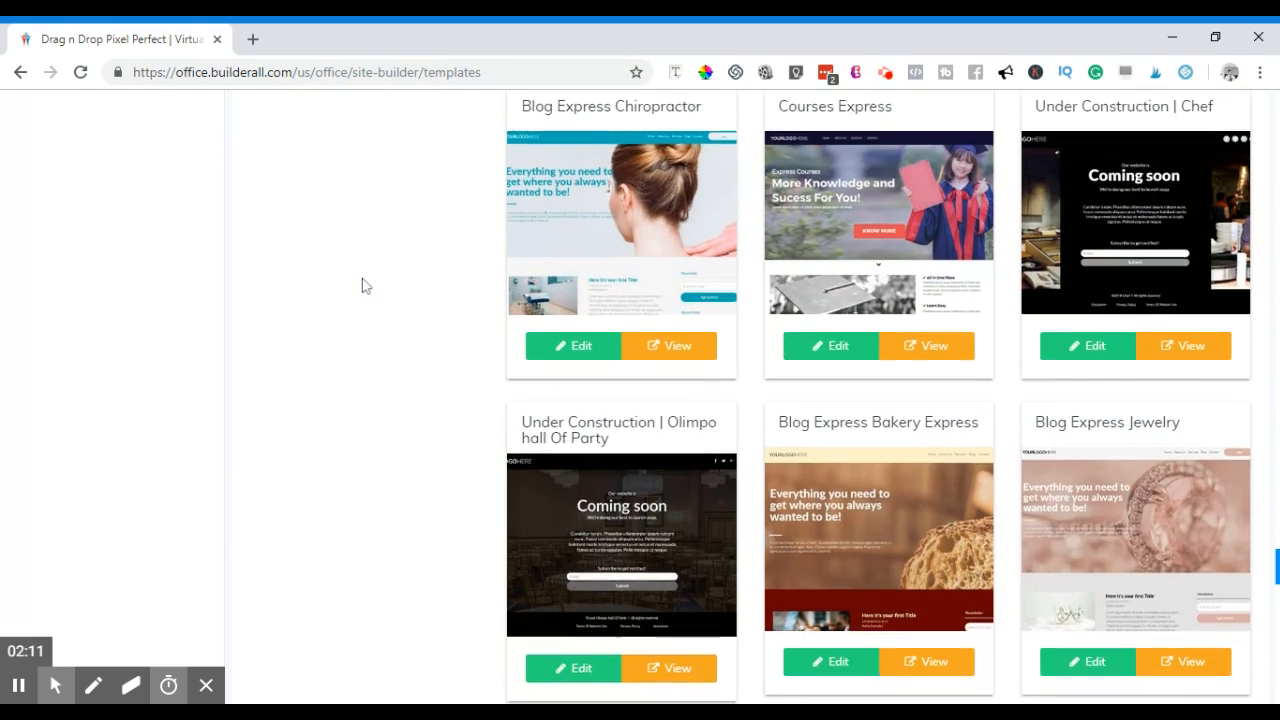
pyautogui.scroll(-3, 366, 286)
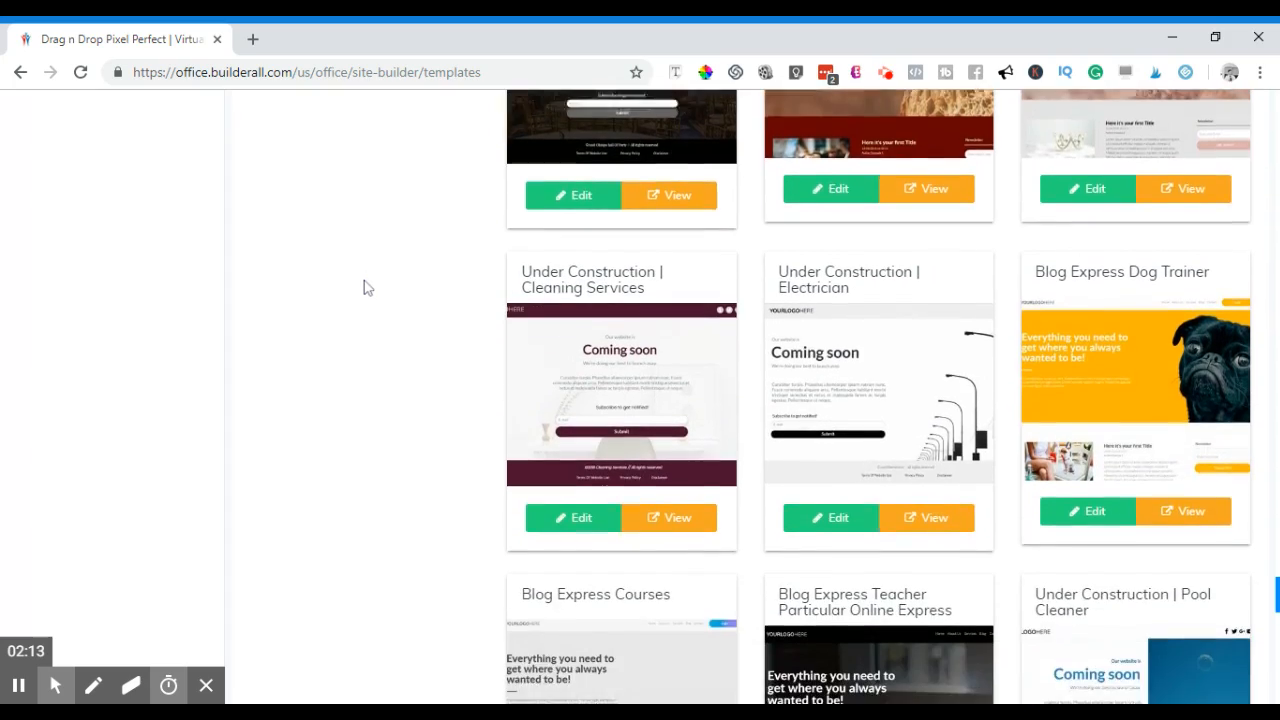
pyautogui.scroll(3, 367, 287)
pyautogui.scroll(-20, 366, 287)
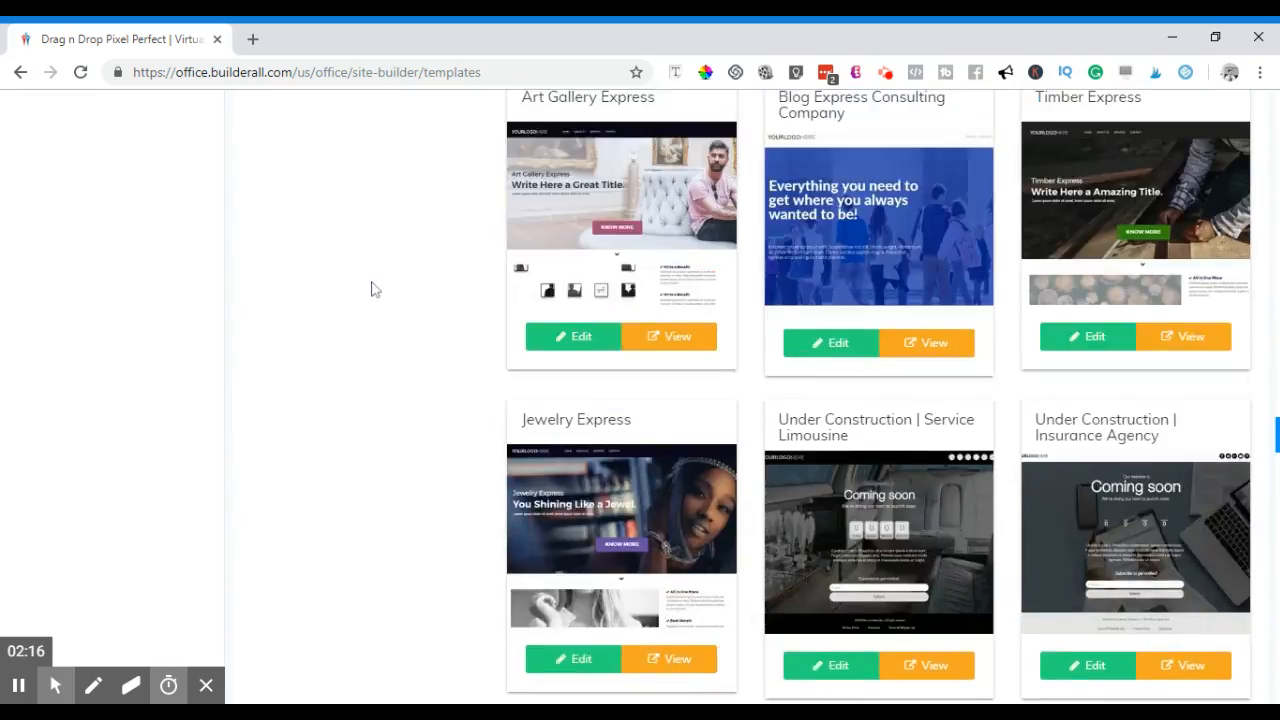
pyautogui.scroll(6, 371, 287)
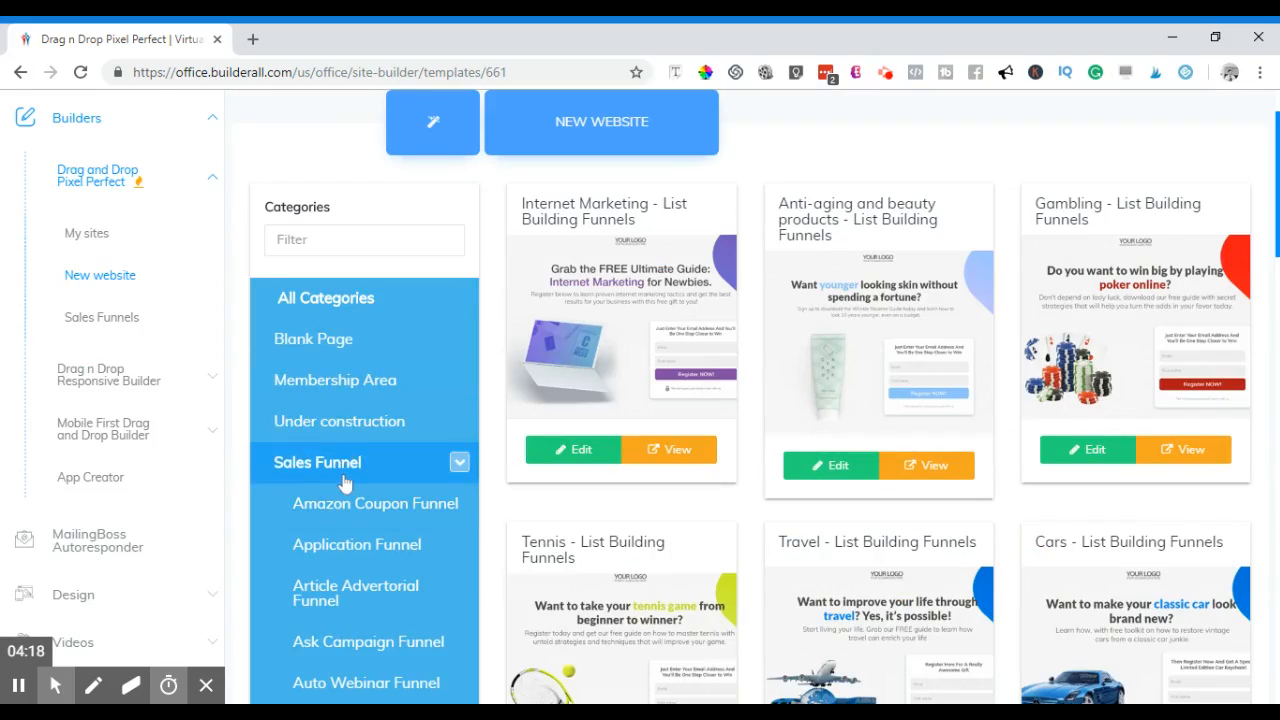
pyautogui.click(341, 468)
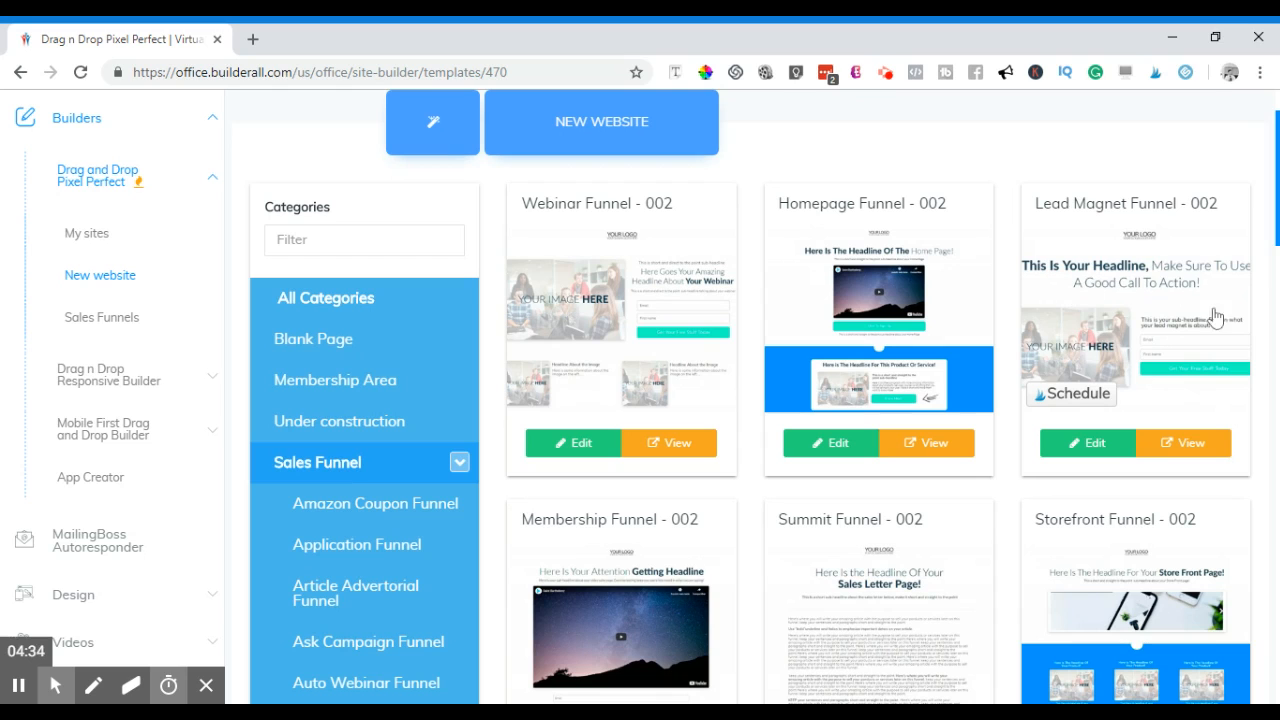
pyautogui.scroll(-3, 1262, 350)
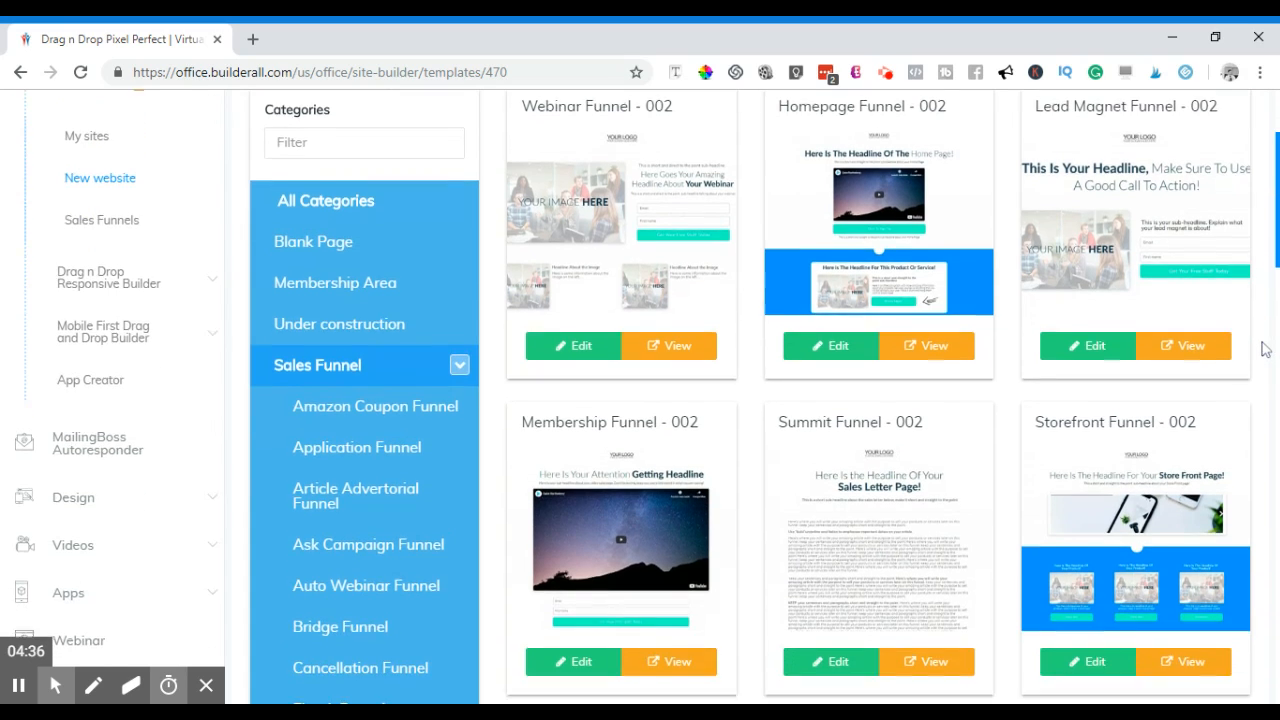
pyautogui.scroll(-5, 1262, 350)
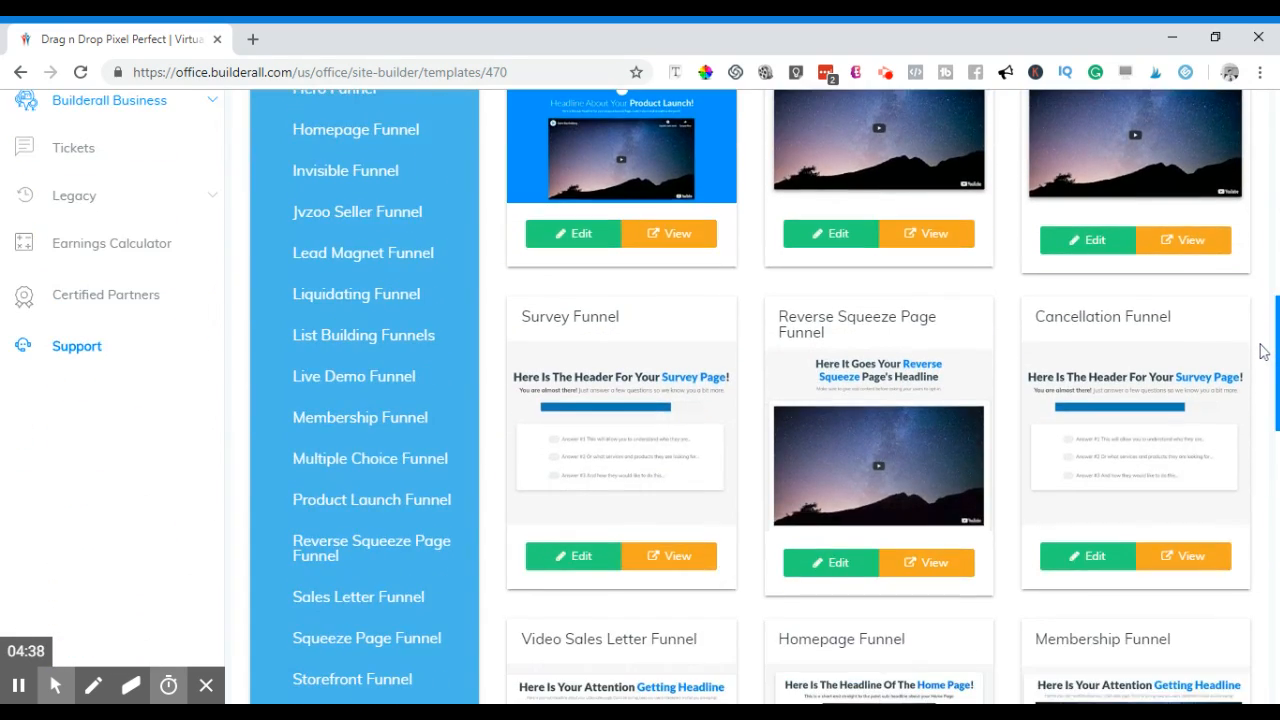
pyautogui.scroll(-4, 1262, 350)
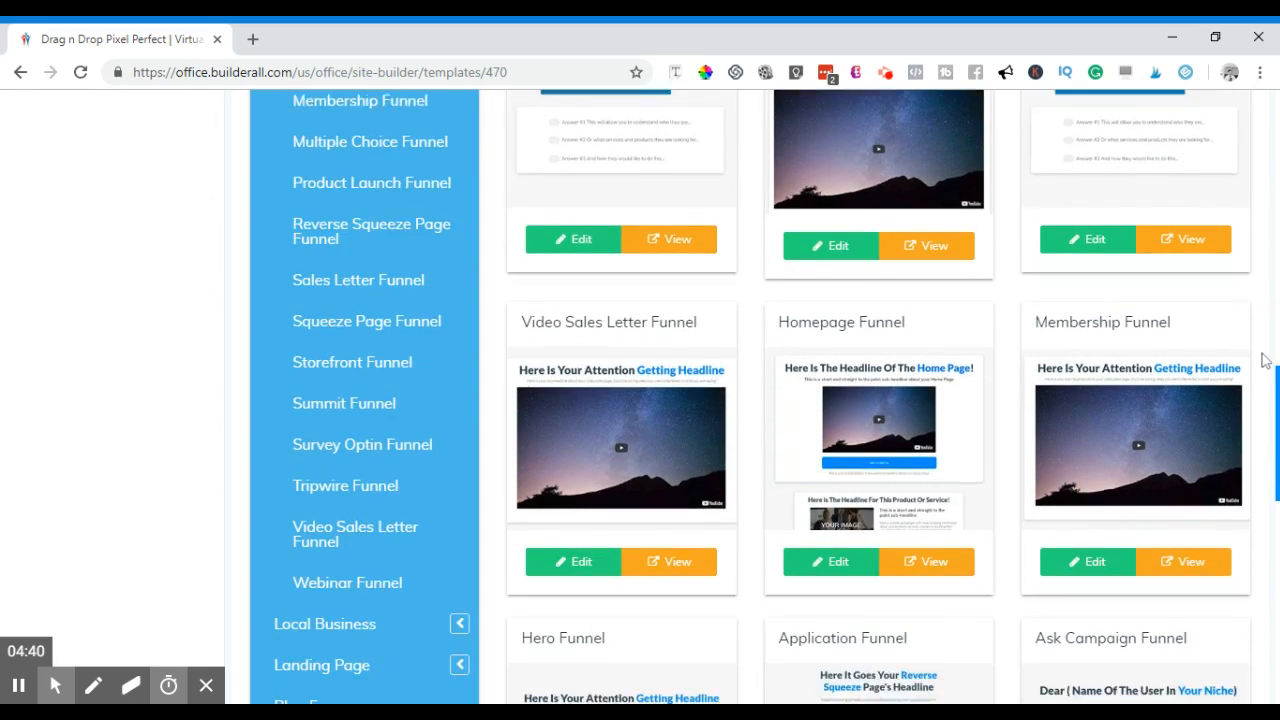
pyautogui.scroll(-3, 1267, 359)
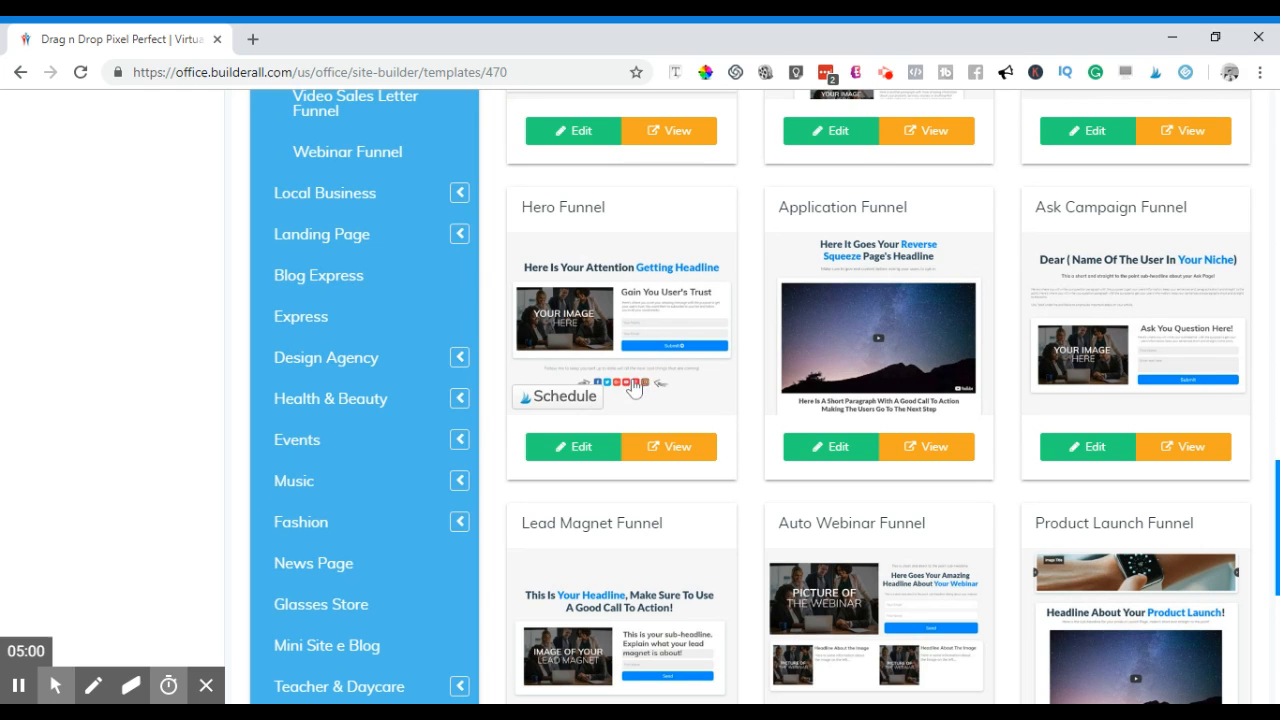
pyautogui.scroll(-1, 643, 370)
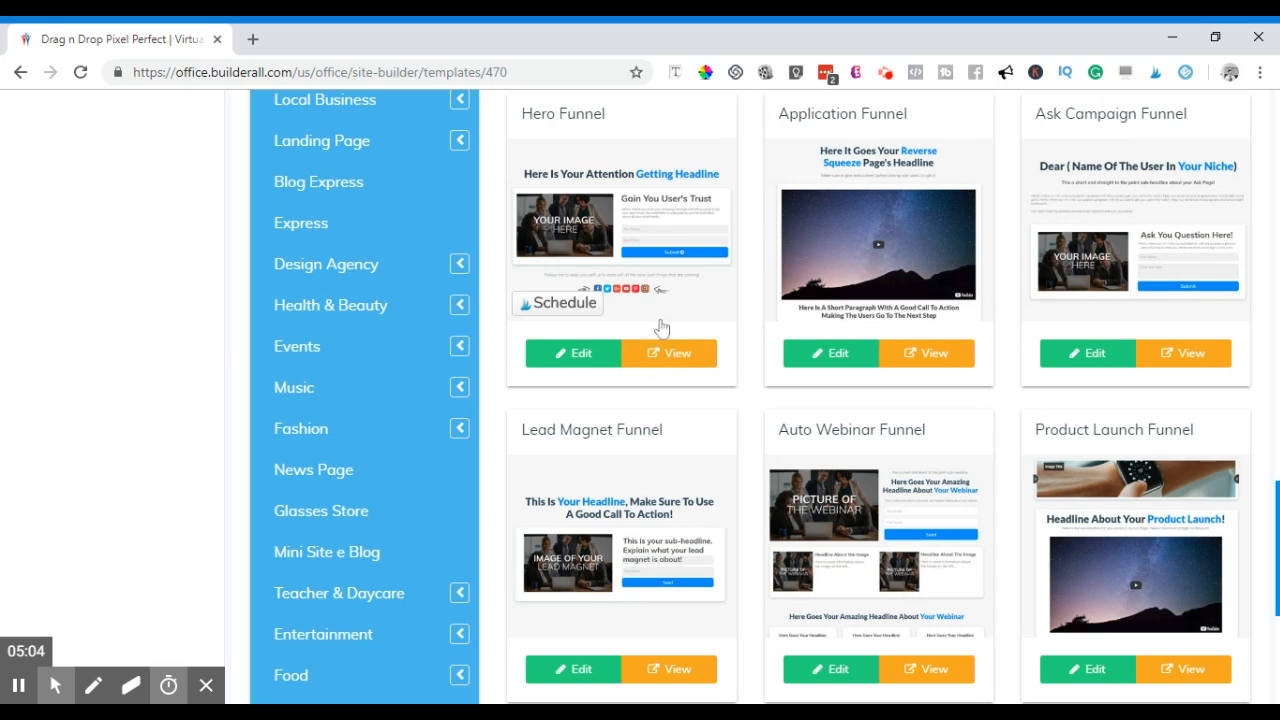
pyautogui.scroll(1, 660, 335)
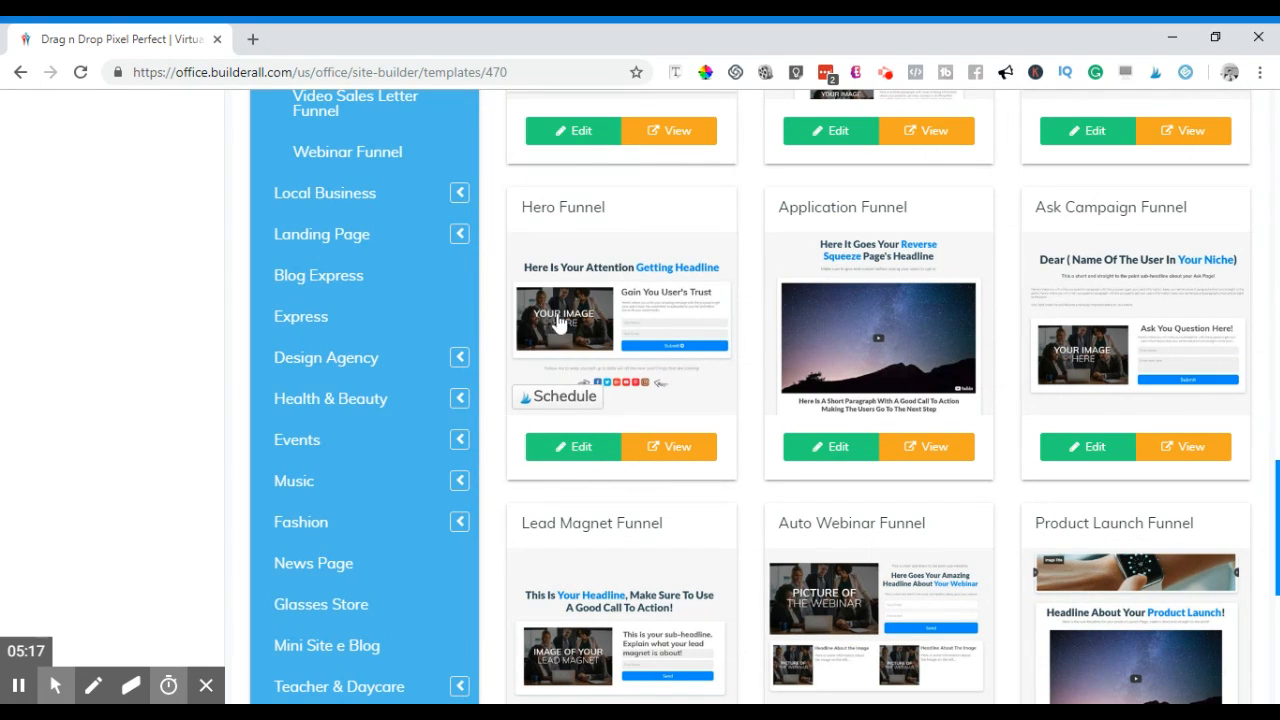
pyautogui.click(576, 450)
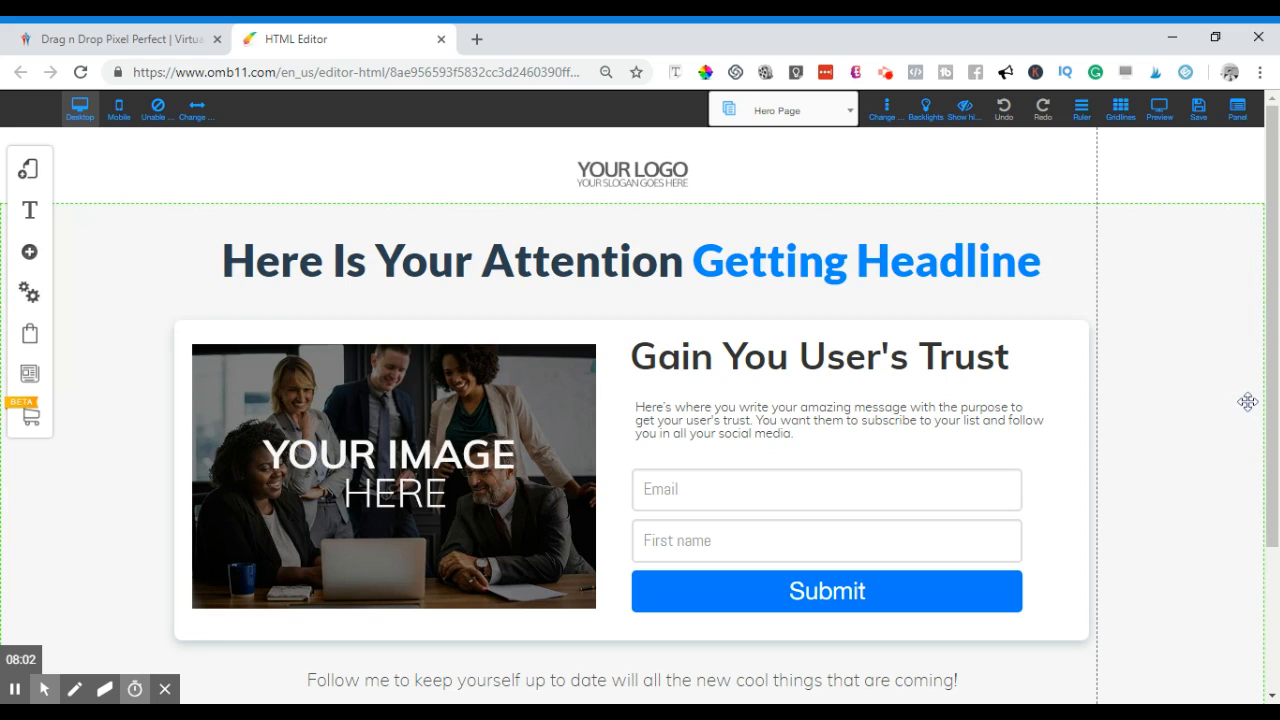
# - Review the Hero Page's placeholder headline, Email and First name opt-in form, social icons and footer
pyautogui.scroll(-2, 1247, 401)
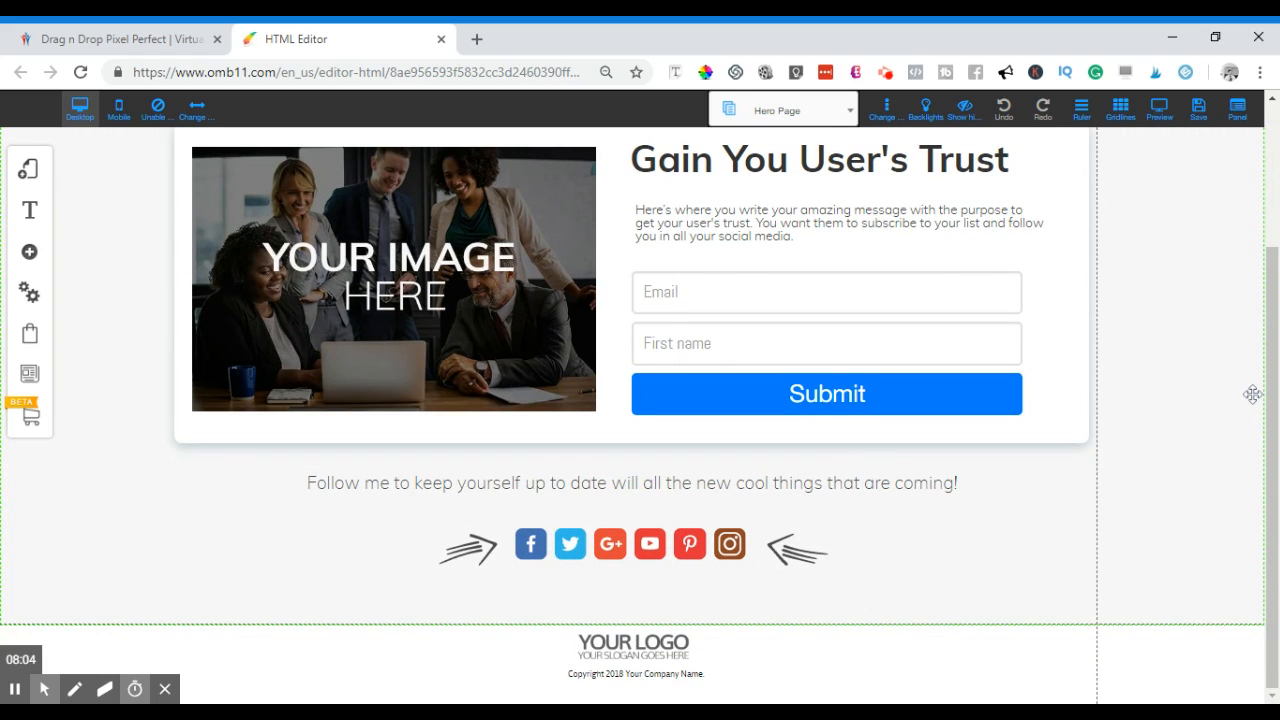
pyautogui.scroll(2, 1253, 394)
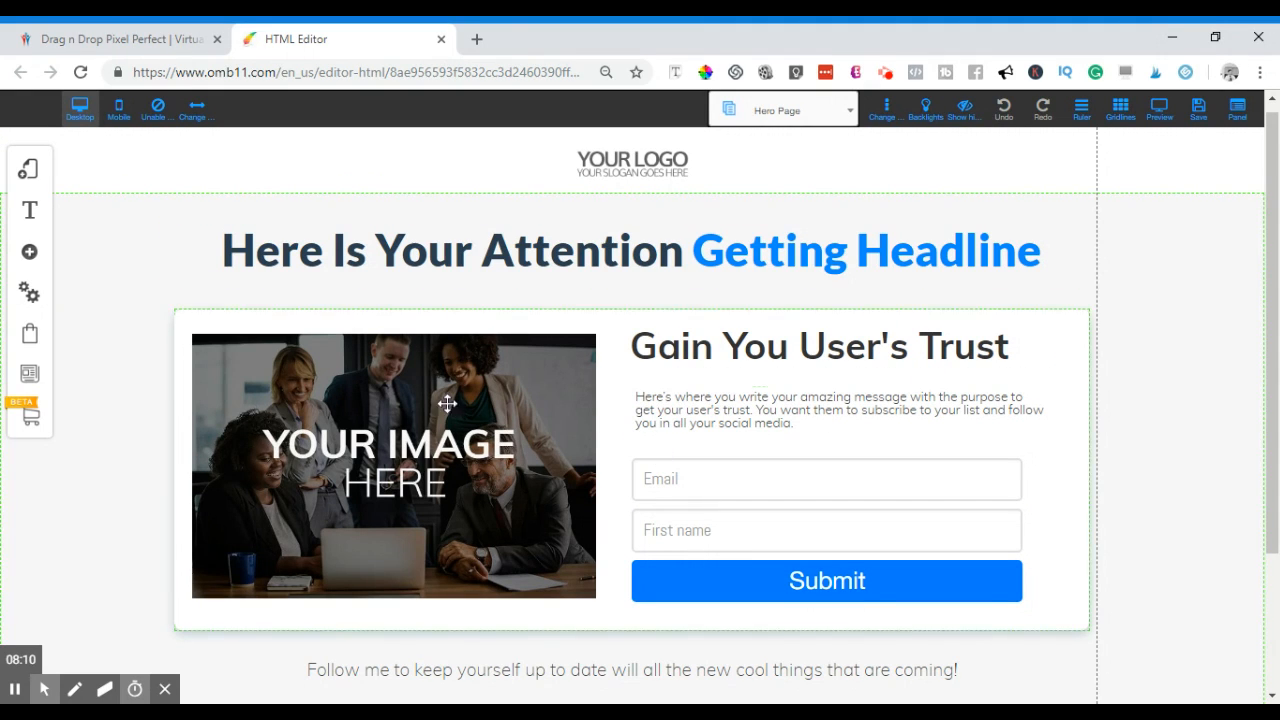
pyautogui.click(118, 115)
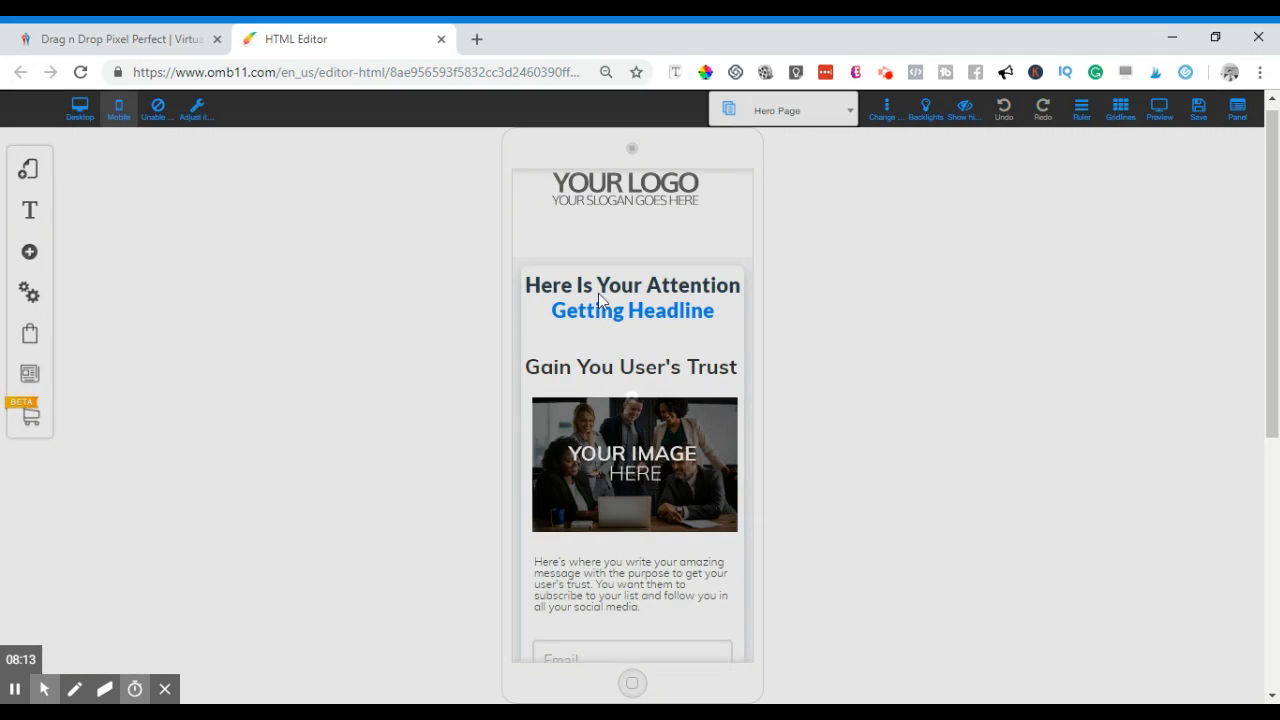
pyautogui.scroll(-5, 621, 346)
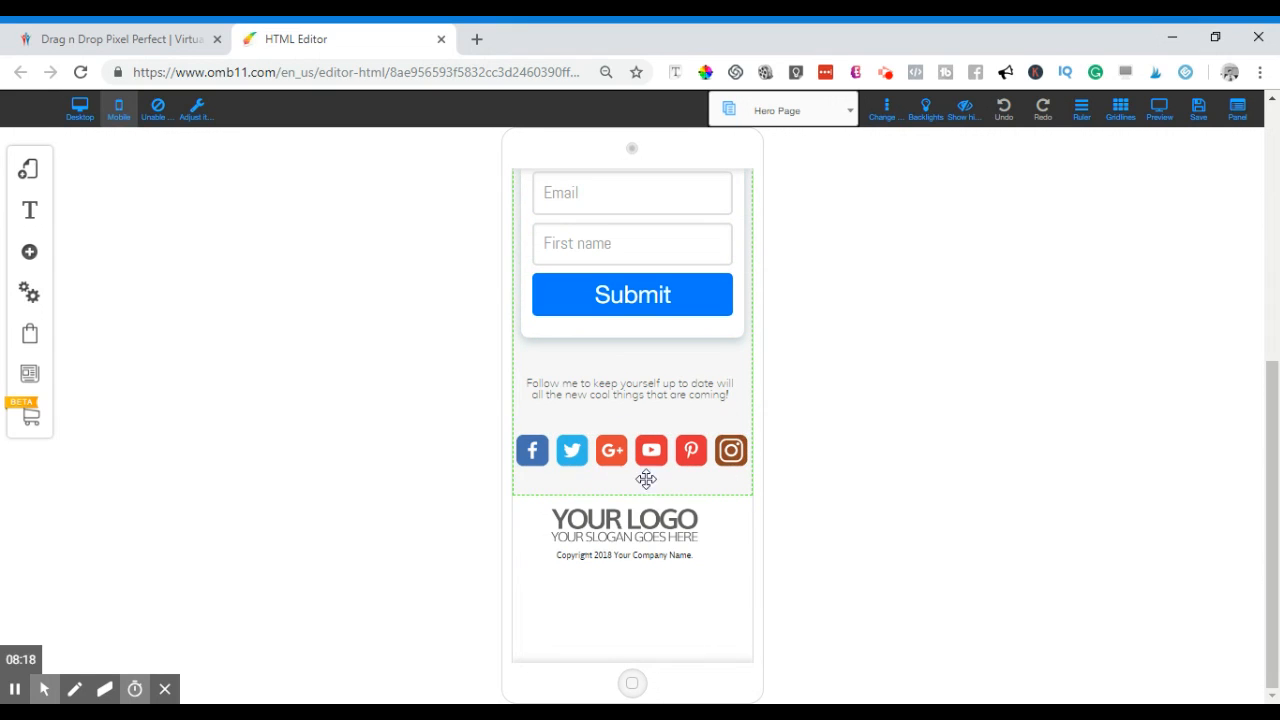
pyautogui.scroll(1, 492, 470)
pyautogui.scroll(-1, 651, 486)
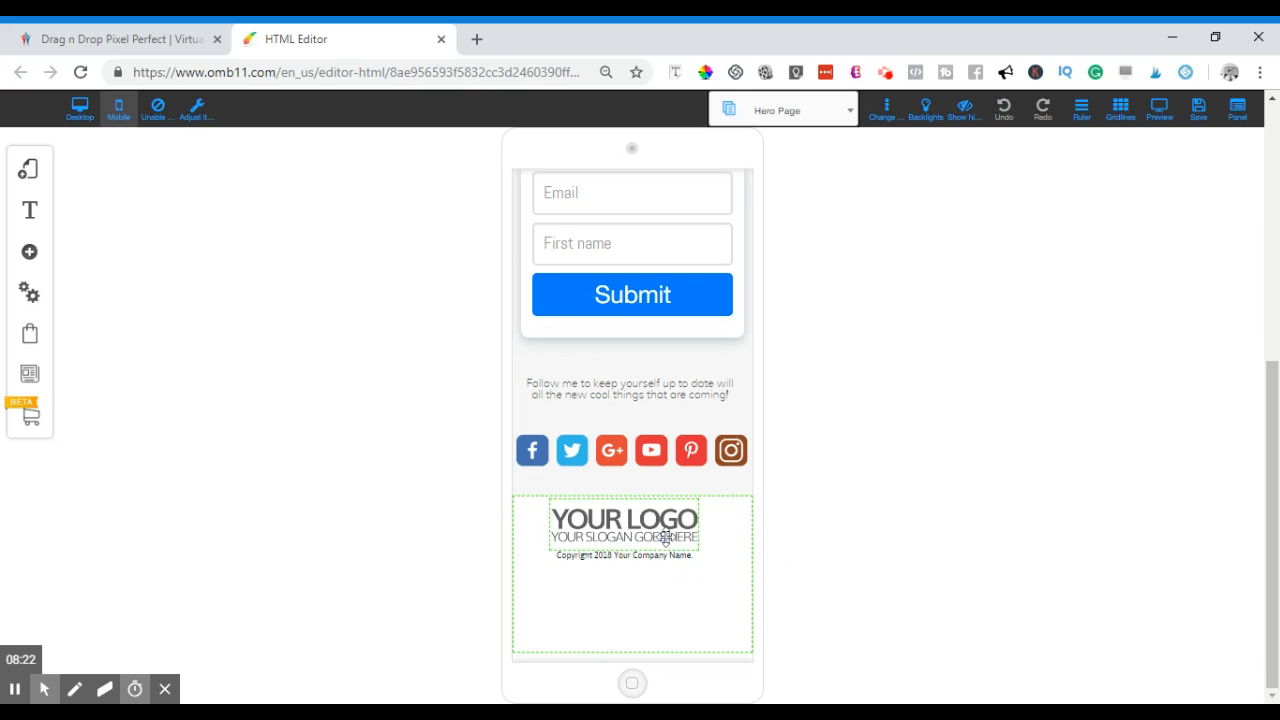
pyautogui.scroll(10, 657, 551)
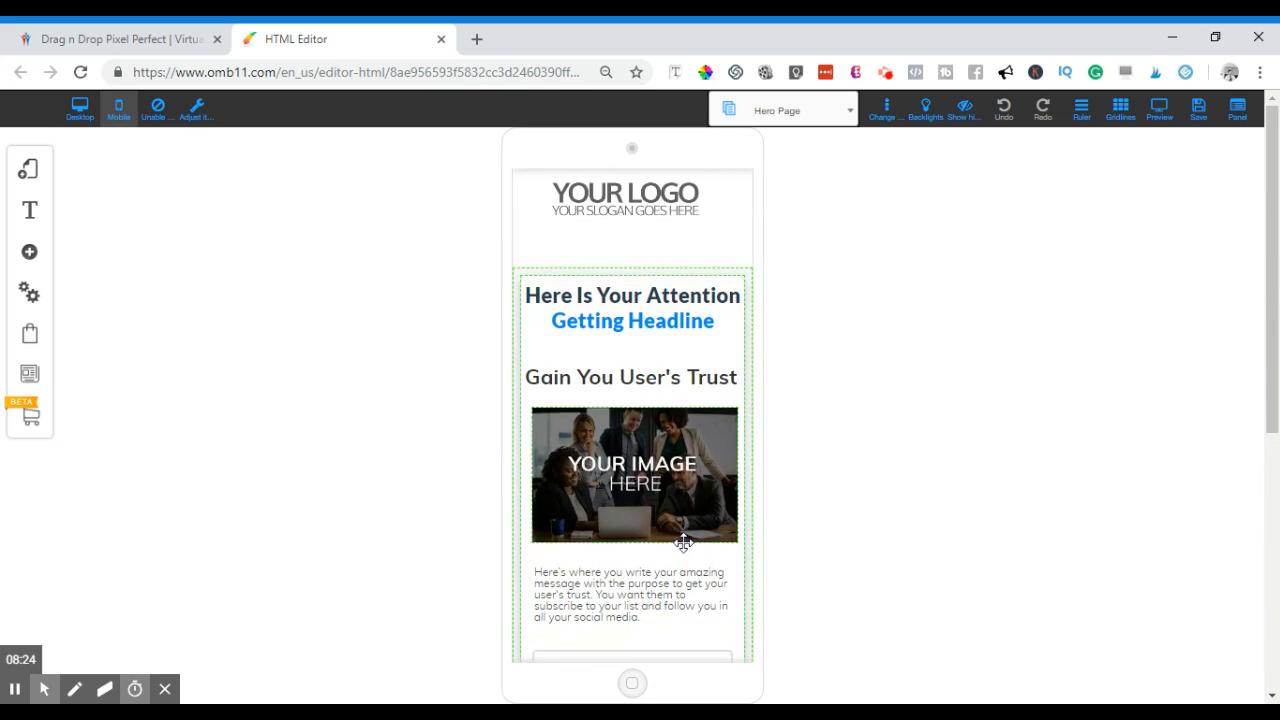
pyautogui.click(84, 115)
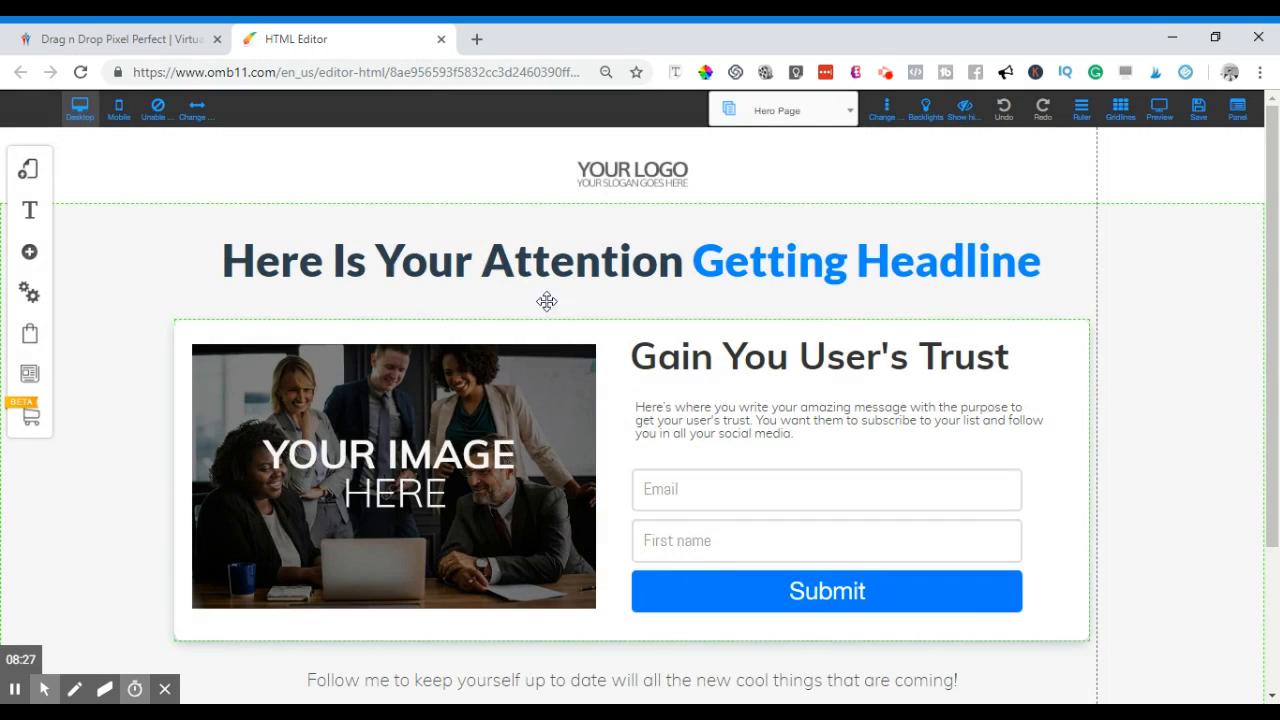
# - Delete the YOUR LOGO placeholder from the header, then select the main headline for editing
pyautogui.click(651, 177)
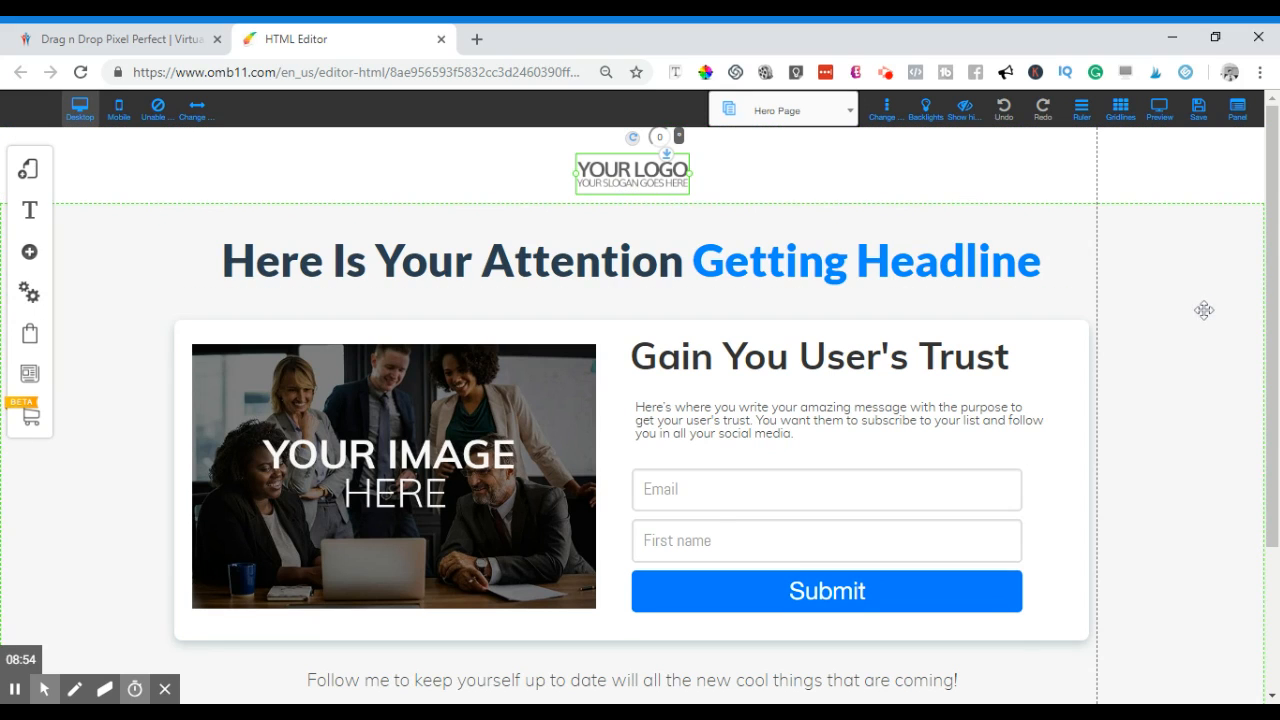
pyautogui.scroll(-2, 1166, 337)
pyautogui.scroll(1, 1167, 340)
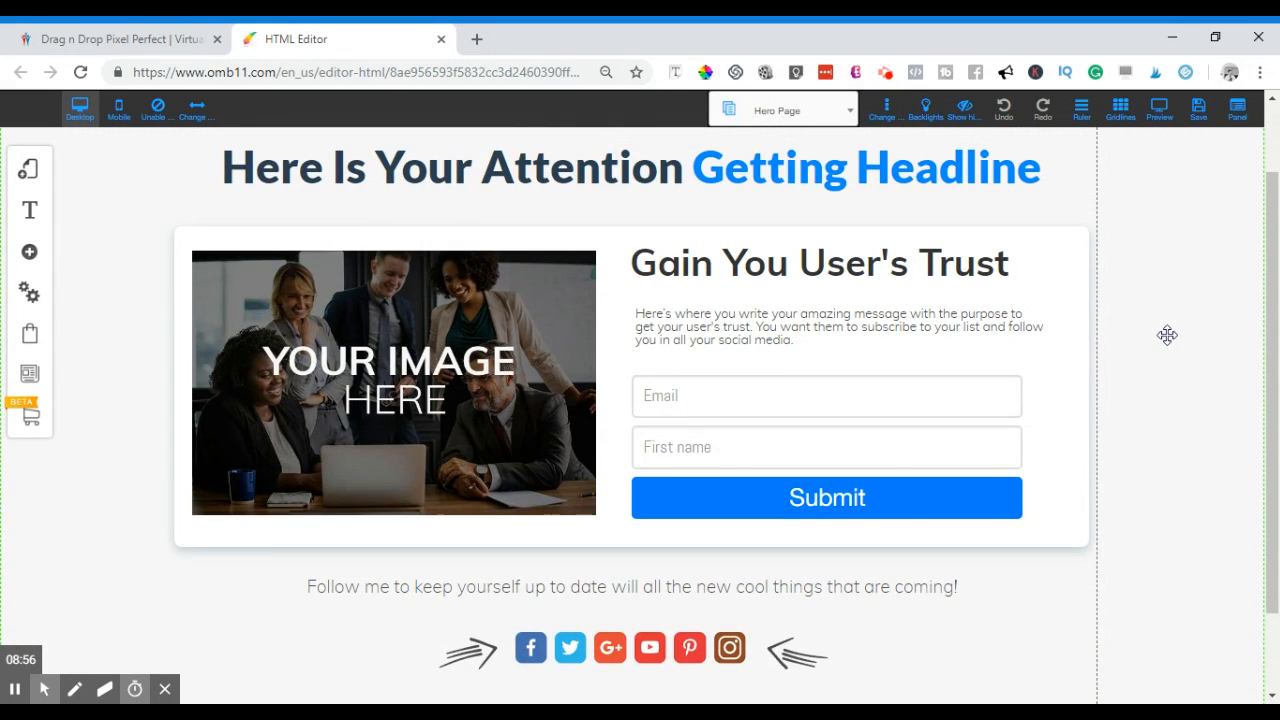
pyautogui.scroll(-1, 1167, 340)
pyautogui.scroll(1, 1155, 337)
pyautogui.scroll(1, 1150, 337)
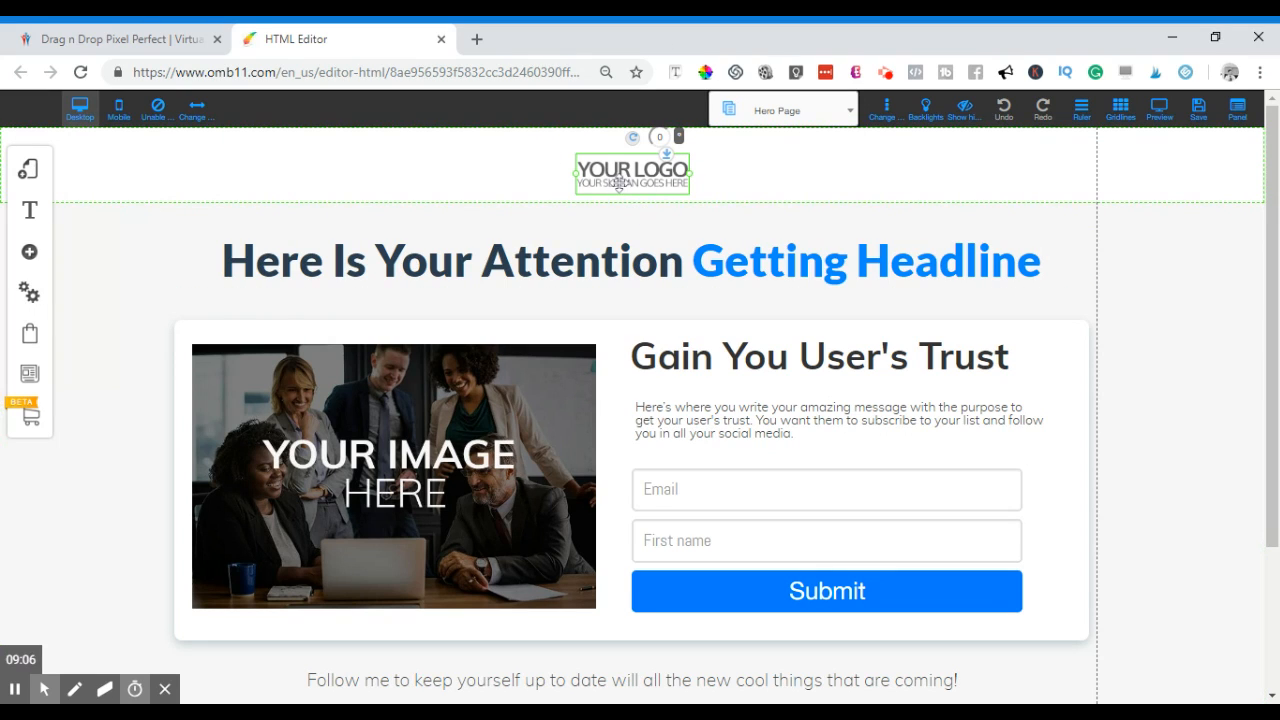
pyautogui.press('Delete')
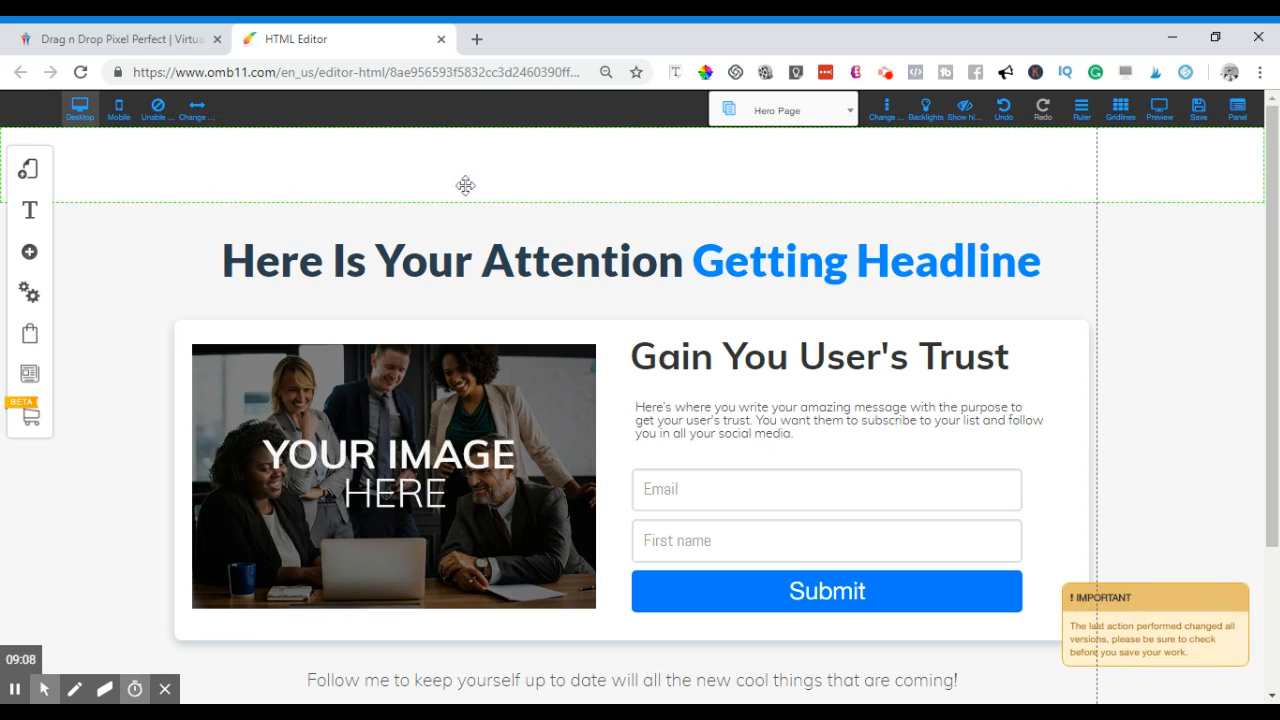
pyautogui.scroll(-1, 532, 248)
pyautogui.scroll(1, 543, 257)
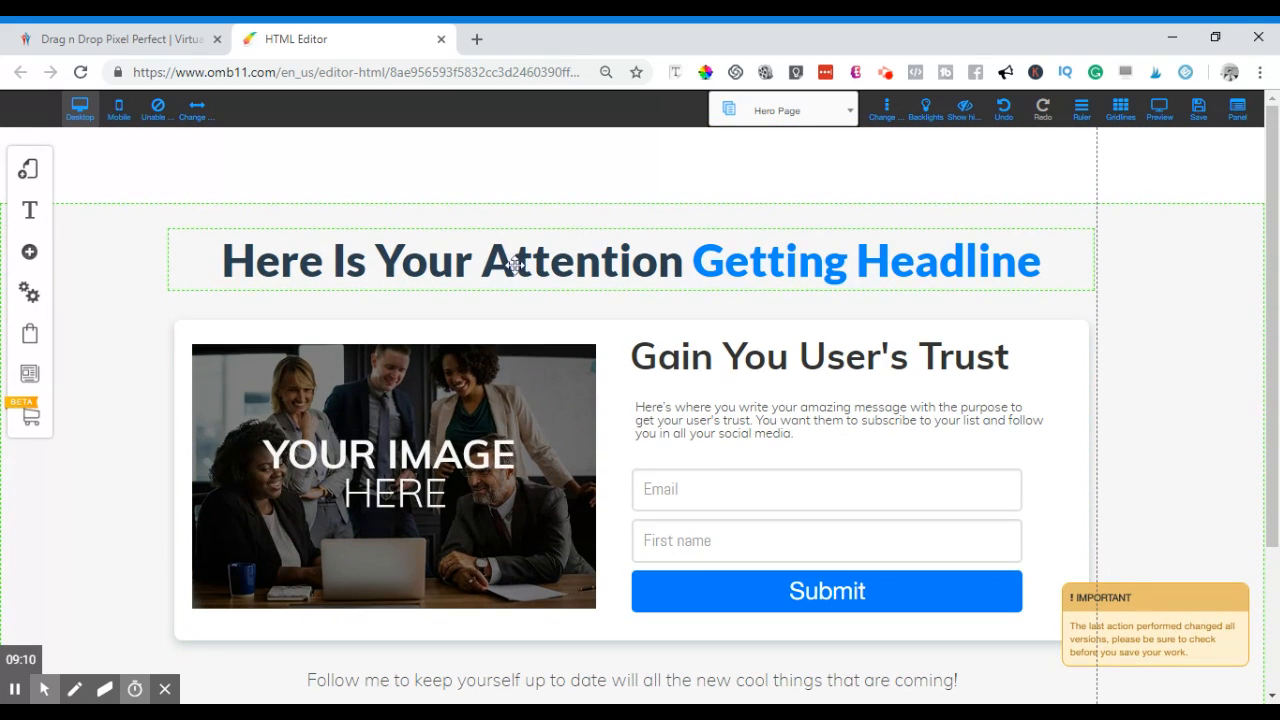
pyautogui.click(682, 268)
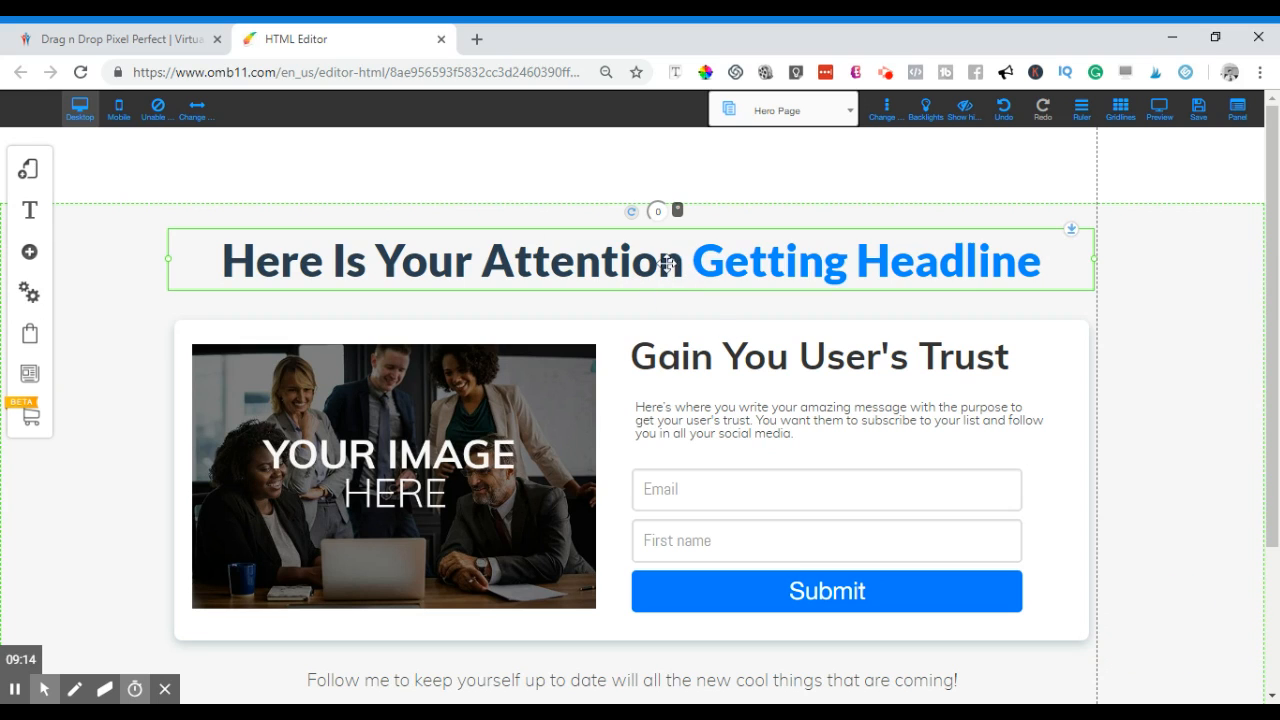
pyautogui.click(680, 262)
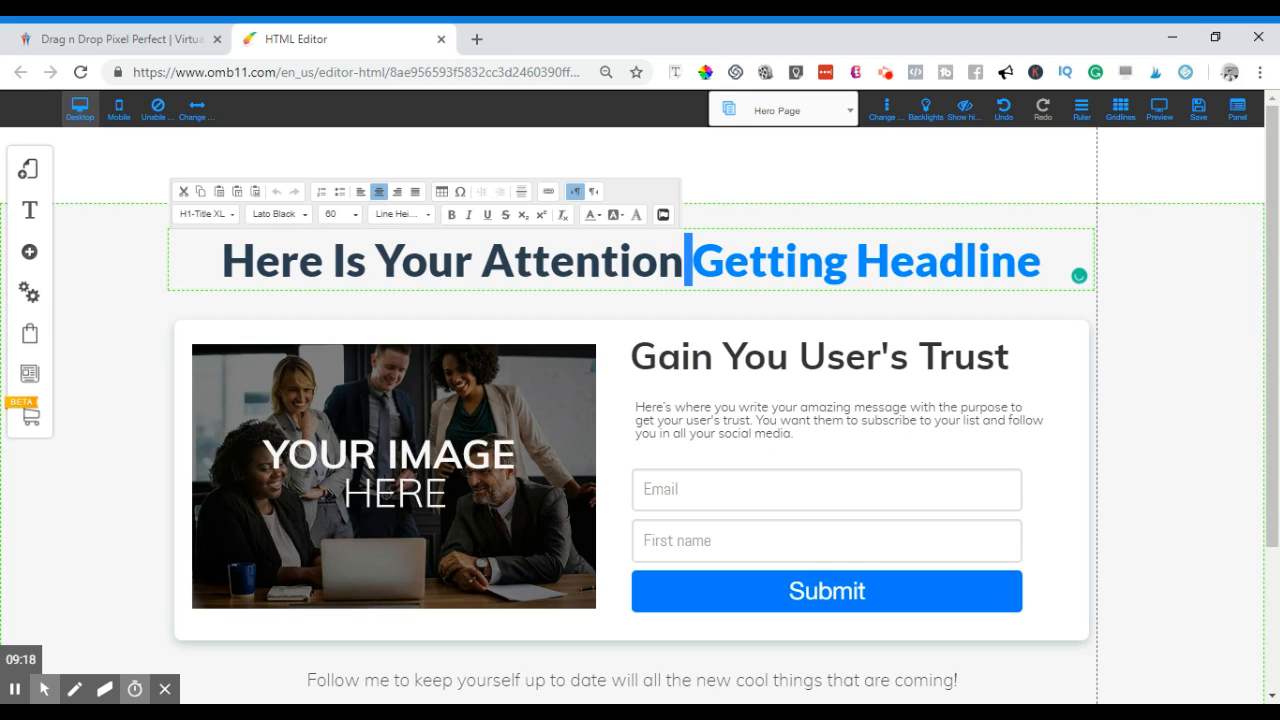
# - Replace the main headline text with the affiliate marketing mini video guide pitch
pyautogui.hotkey('ctrl', 'a')
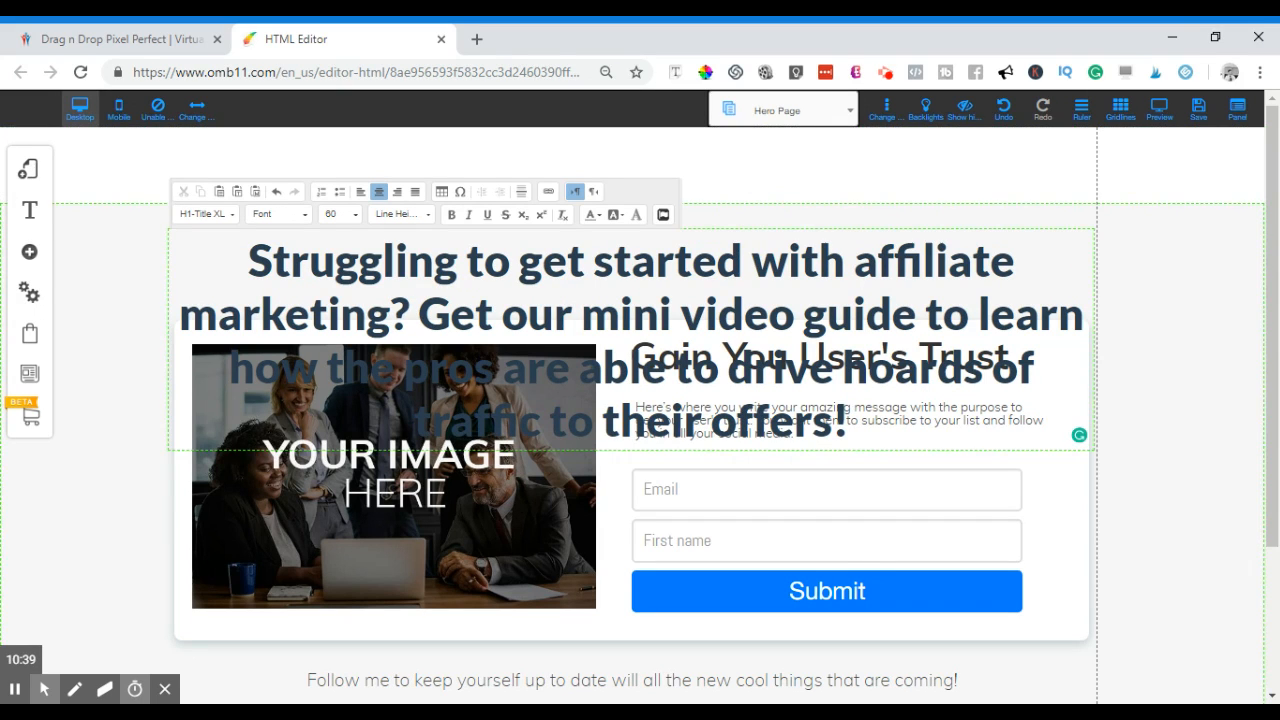
pyautogui.hotkey('ctrl', 'a')
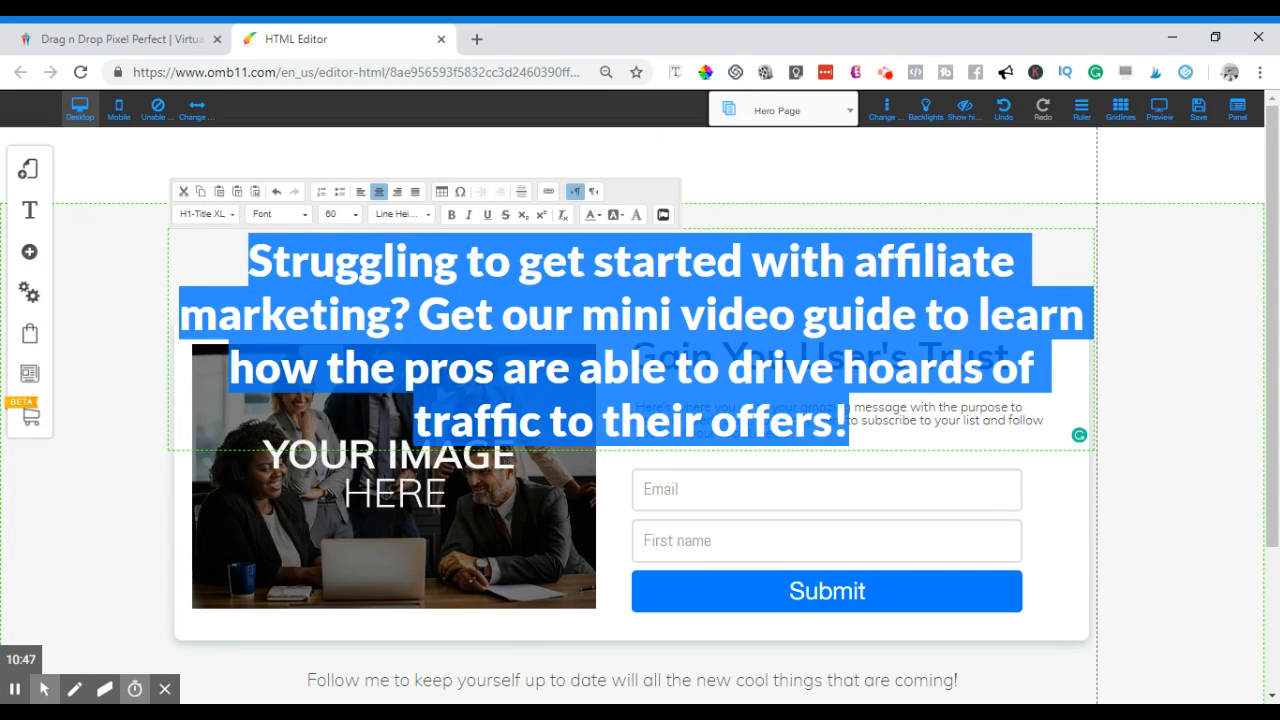
pyautogui.click(655, 375)
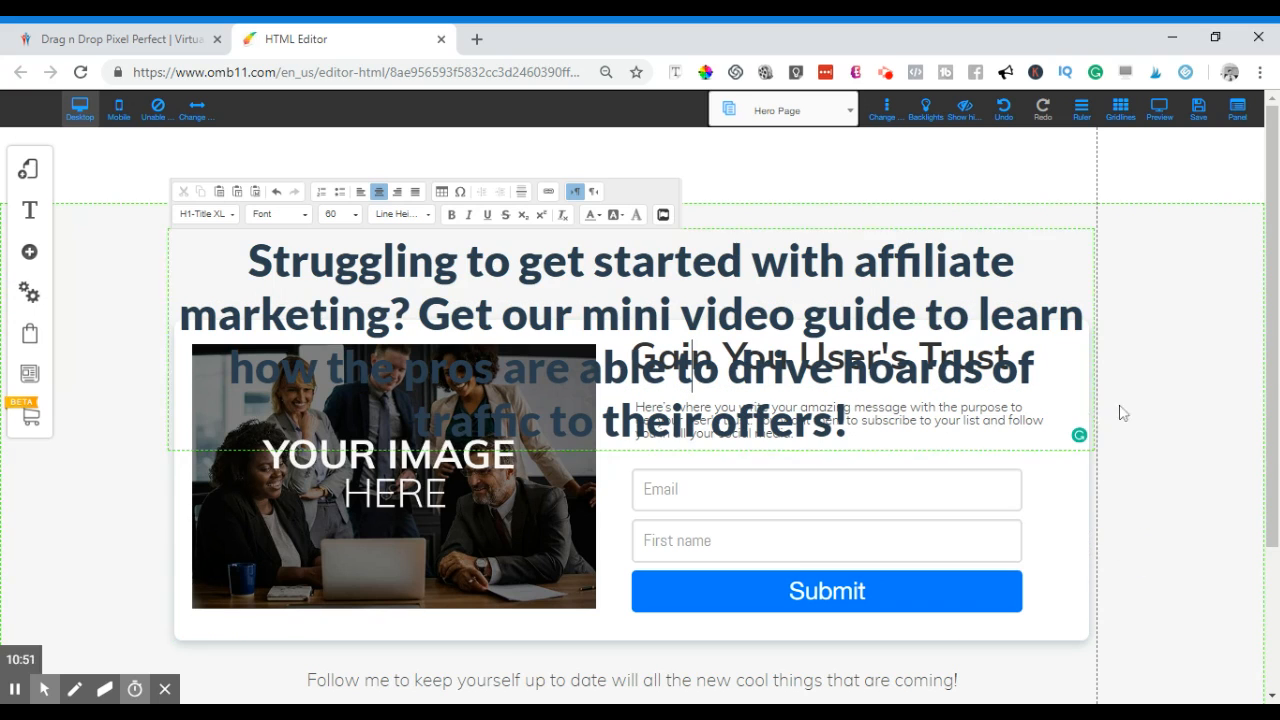
# - Drag the image and form section down below the new headline
pyautogui.scroll(-1, 1178, 426)
pyautogui.scroll(-3, 1170, 420)
pyautogui.scroll(4, 1168, 413)
pyautogui.click(1064, 518)
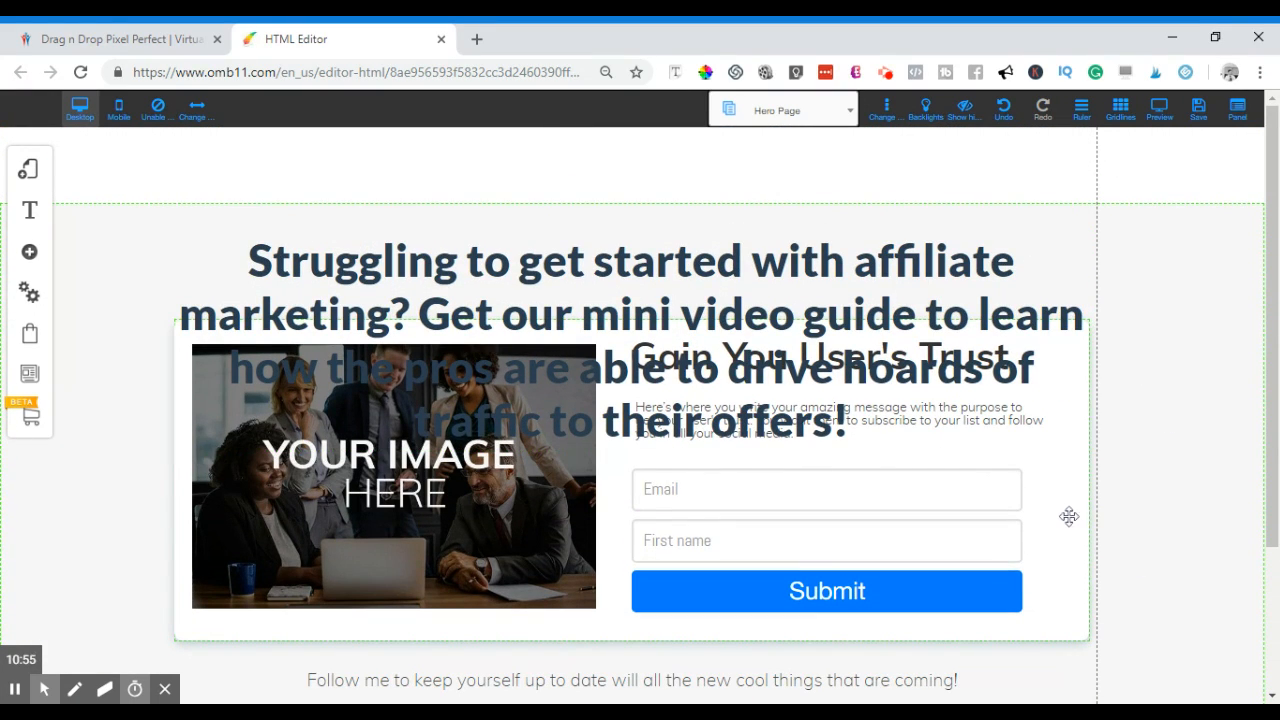
pyautogui.moveTo(1066, 318); pyautogui.dragTo(1066, 458)
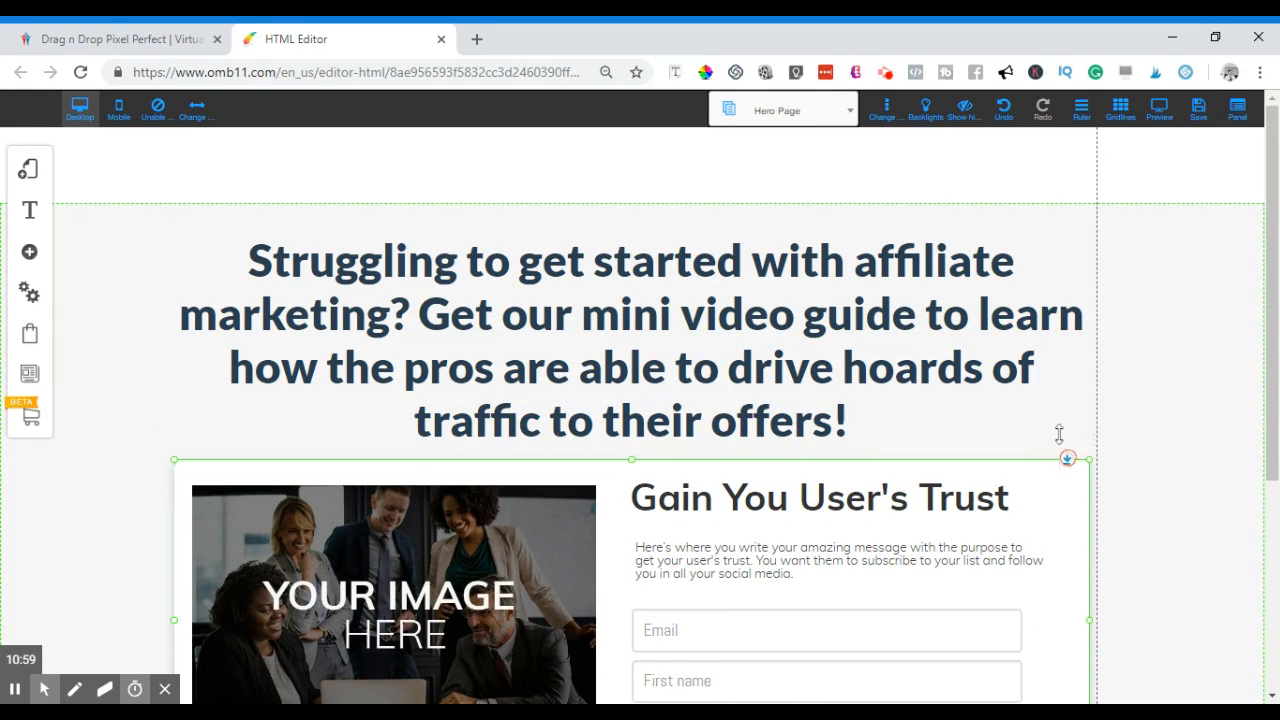
pyautogui.click(429, 305)
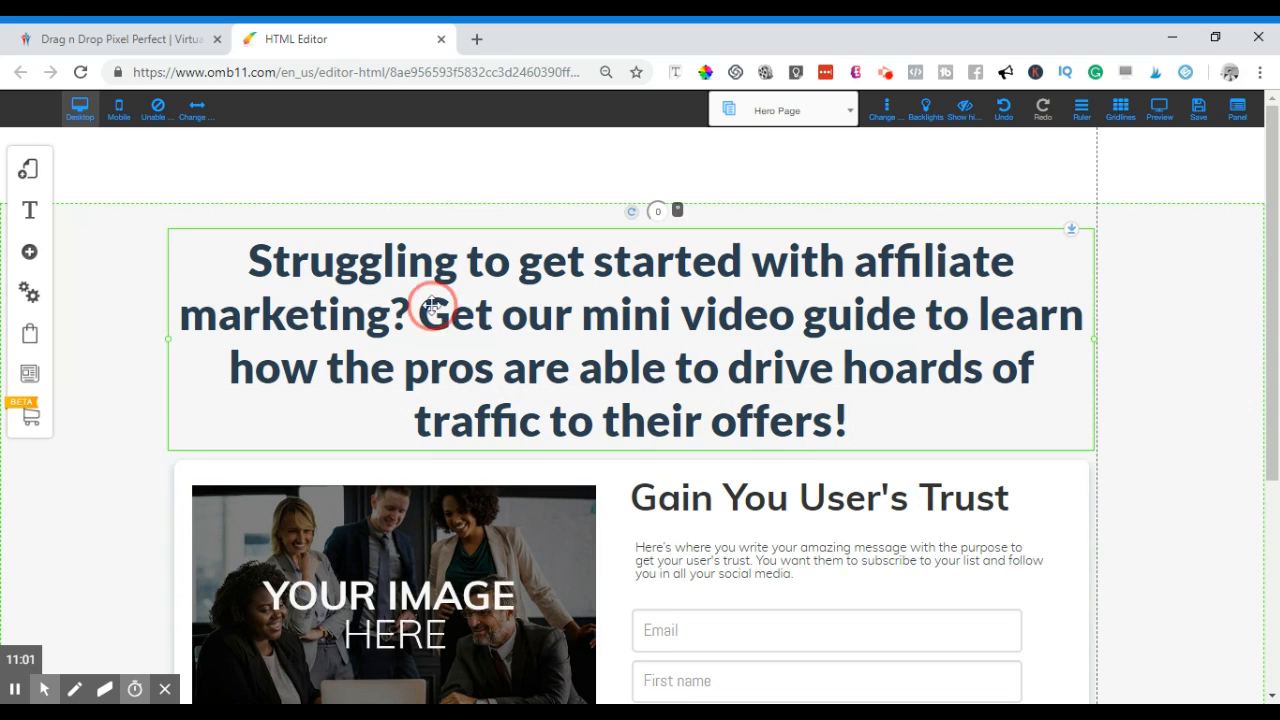
# - Start 'Get our mini video guide' on a new line and trim the first line back to 'Struggling'
pyautogui.click(421, 314)
pyautogui.doubleClick(425, 315)
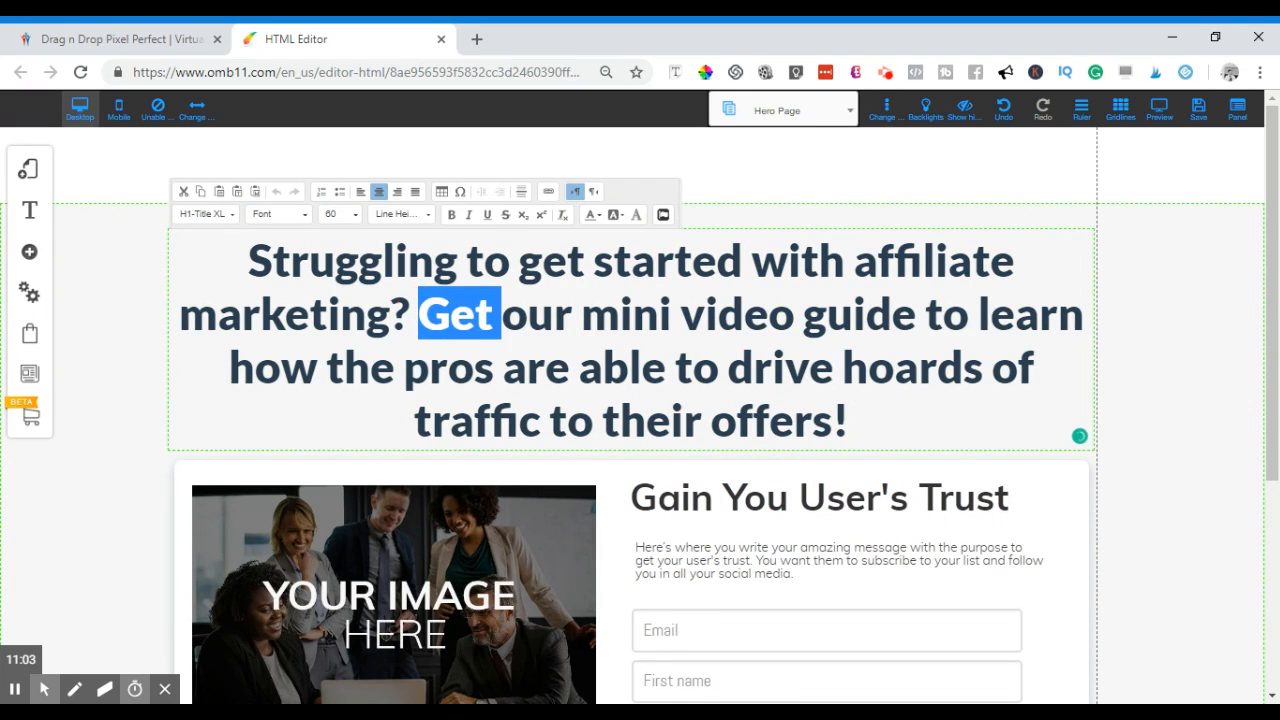
pyautogui.press('Left')
pyautogui.press('Return')
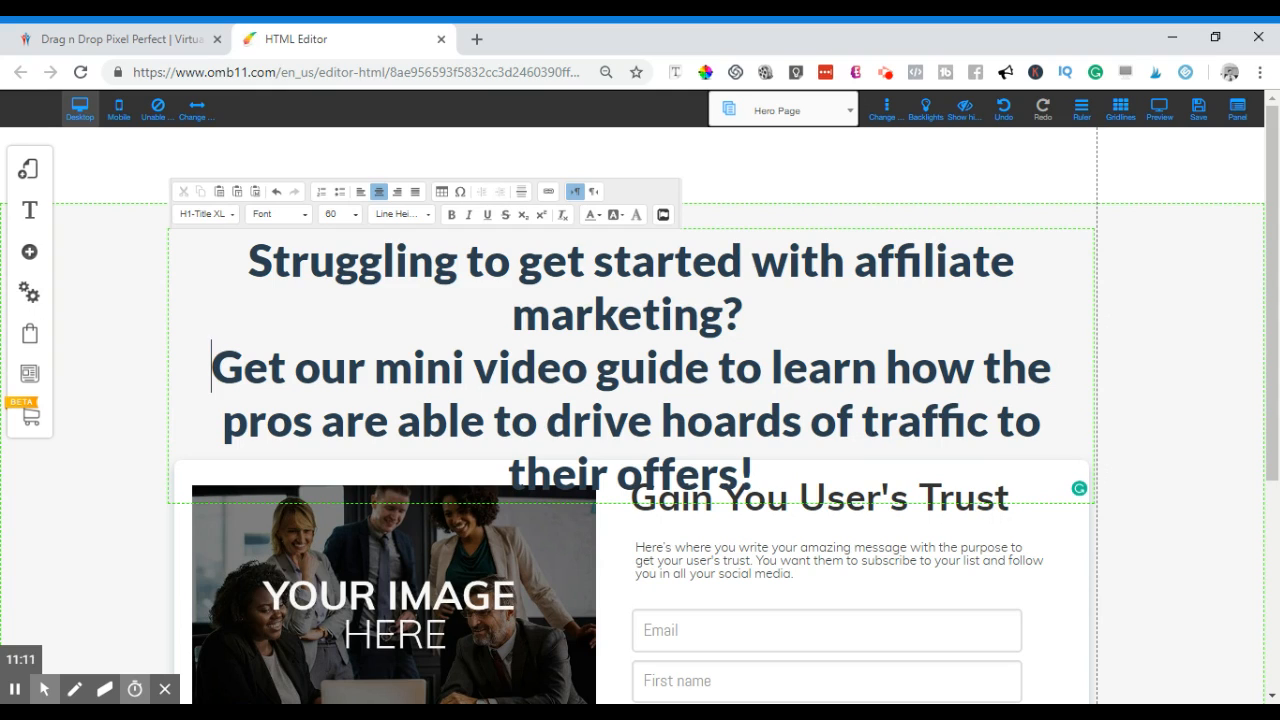
pyautogui.click(594, 261)
pyautogui.click(743, 261)
pyautogui.press('BackSpace')
pyautogui.press('BackSpace')
pyautogui.press('BackSpace')
pyautogui.press('BackSpace')
pyautogui.press('BackSpace')
pyautogui.press('BackSpace')
pyautogui.press('BackSpace')
pyautogui.press('BackSpace')
pyautogui.press('BackSpace')
pyautogui.press('BackSpace')
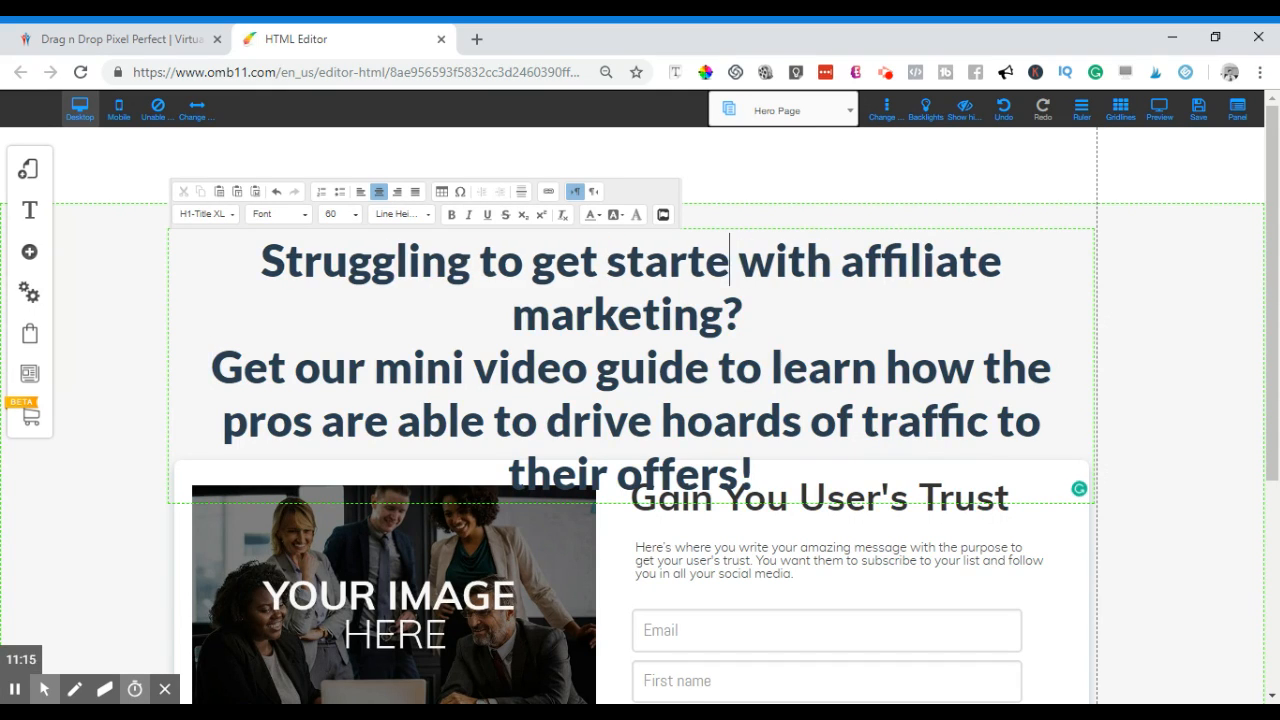
pyautogui.press('BackSpace')
pyautogui.press('BackSpace')
pyautogui.press('BackSpace')
pyautogui.press('BackSpace')
pyautogui.press('BackSpace')
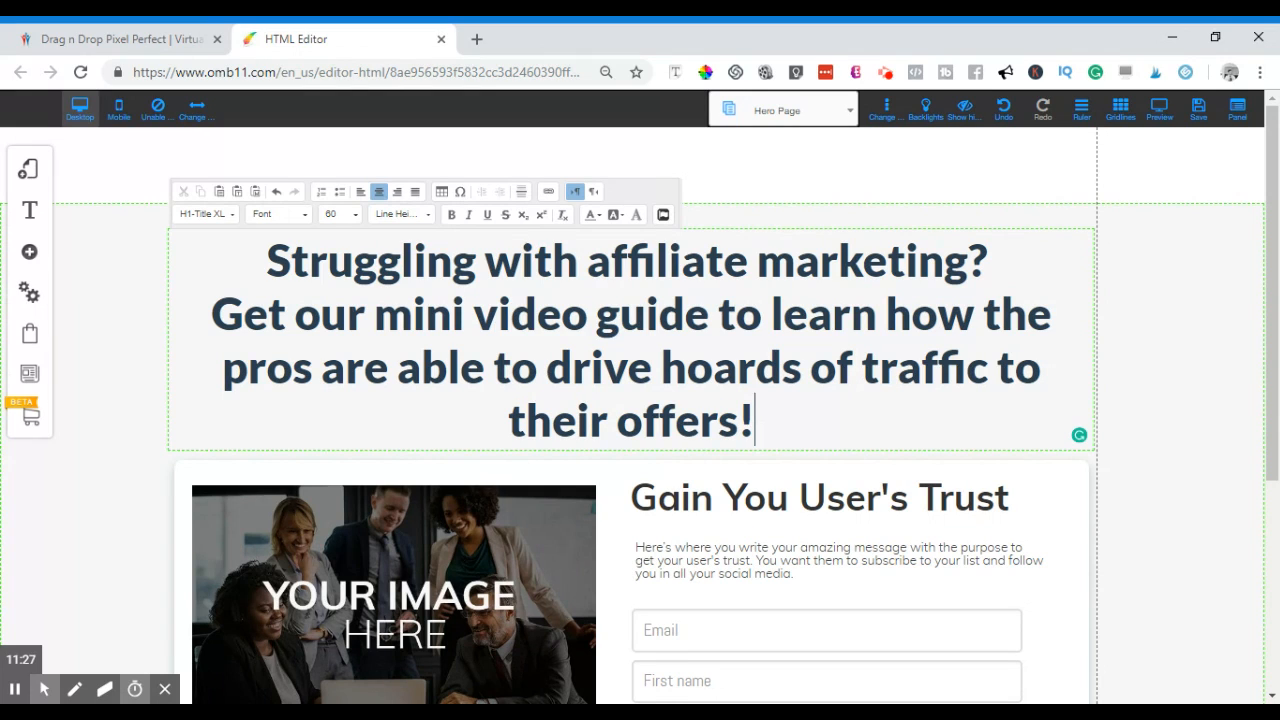
# - Append '(Steal their best kept secrets)' after 'their offers!' and add a blank line after the opening question
pyautogui.press('BackSpace')
pyautogui.write('S')
pyautogui.press('BackSpace')
pyautogui.write('(')
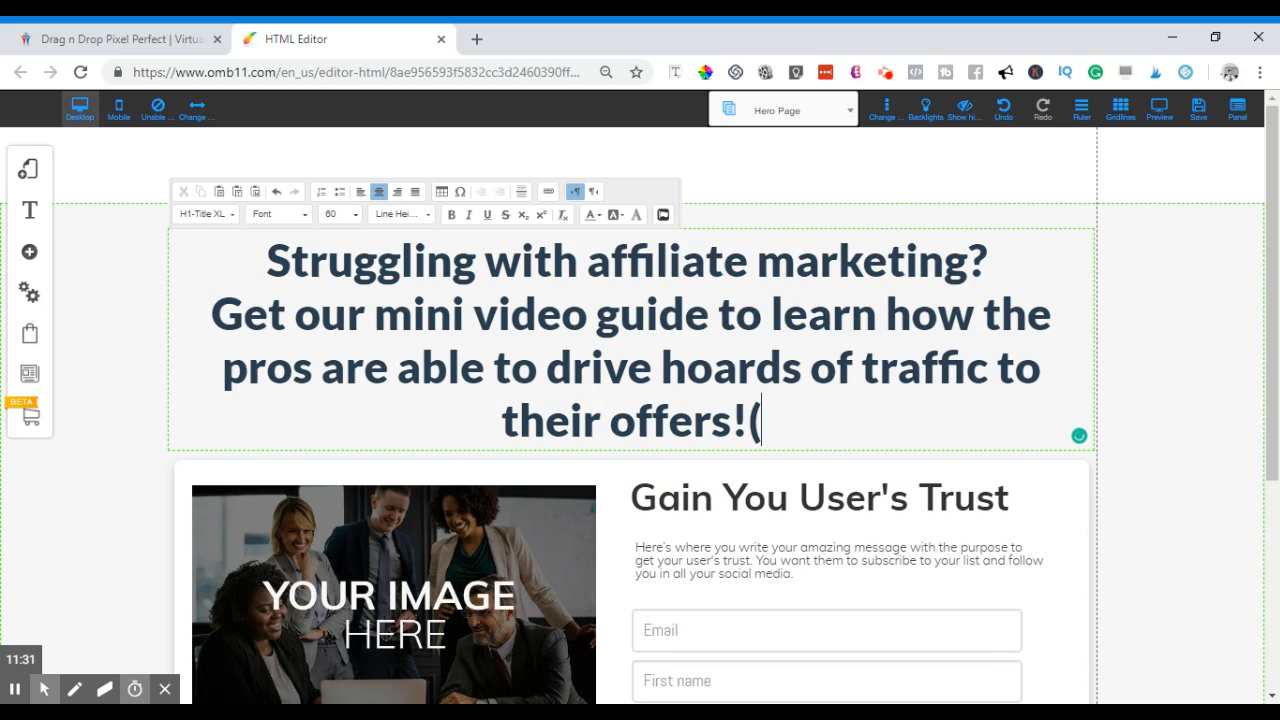
pyautogui.write('Steal t')
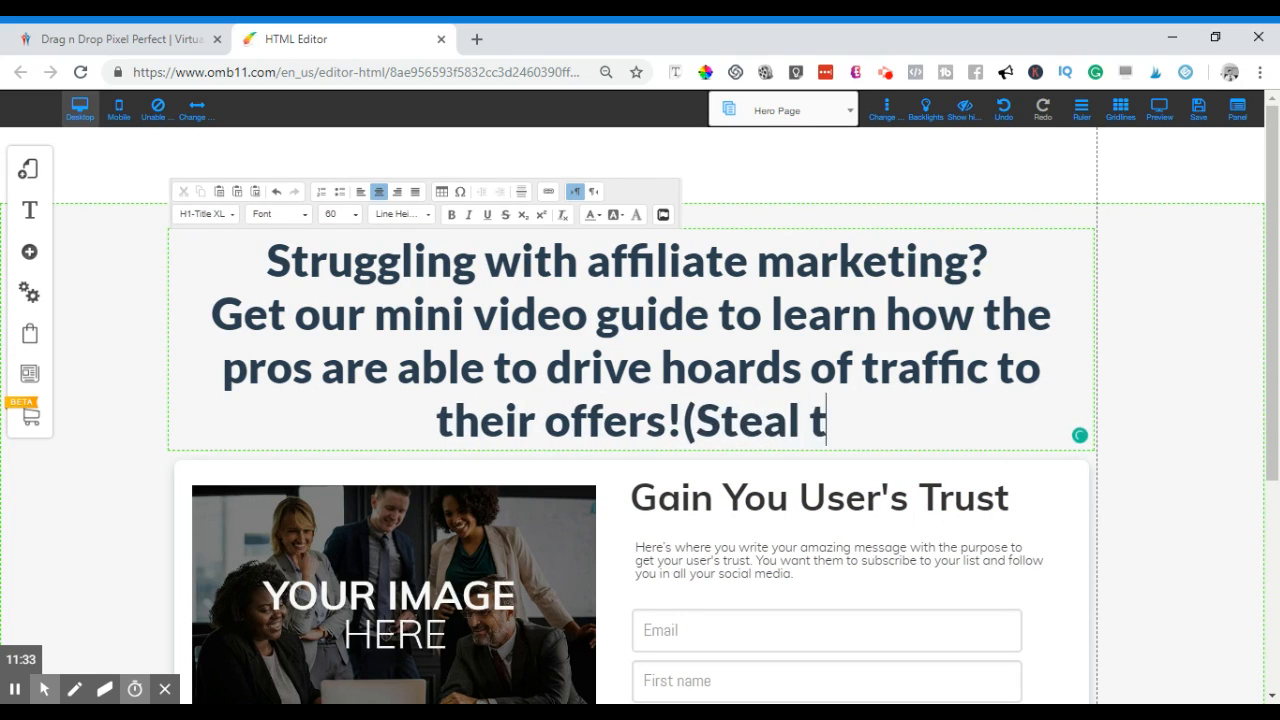
pyautogui.write('heir be')
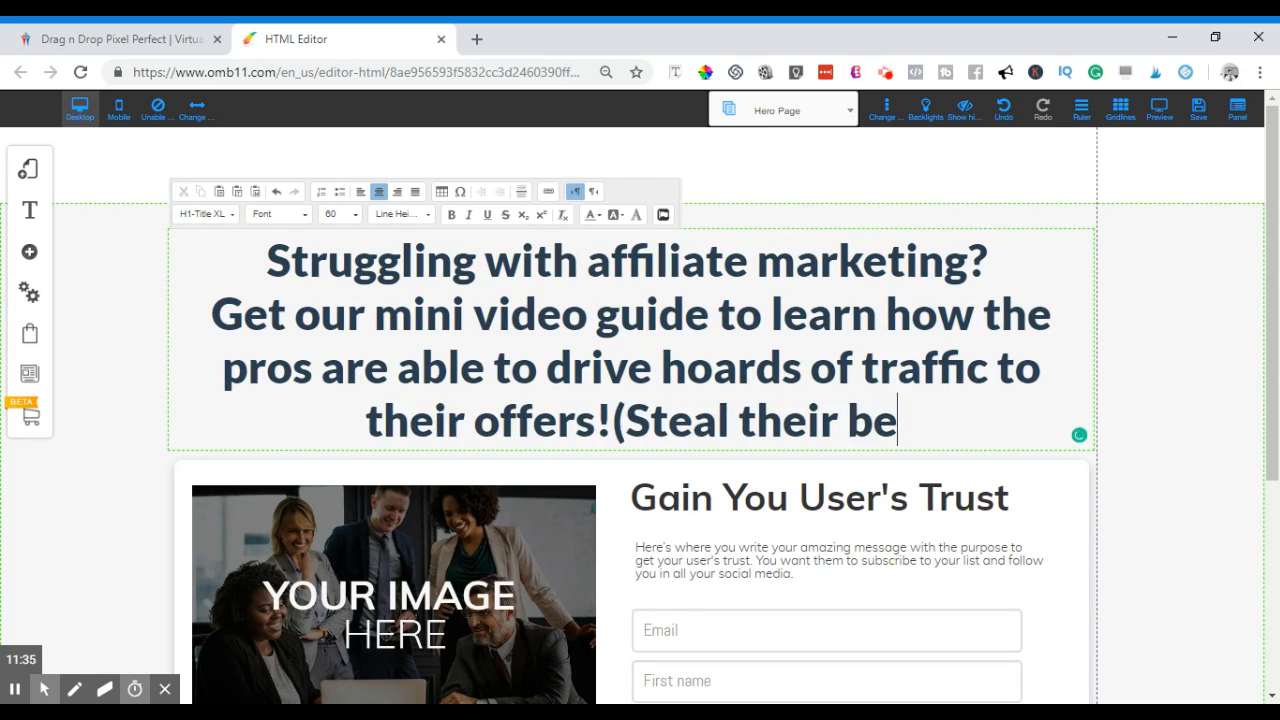
pyautogui.write('st kepo')
pyautogui.press('BackSpace')
pyautogui.write('t')
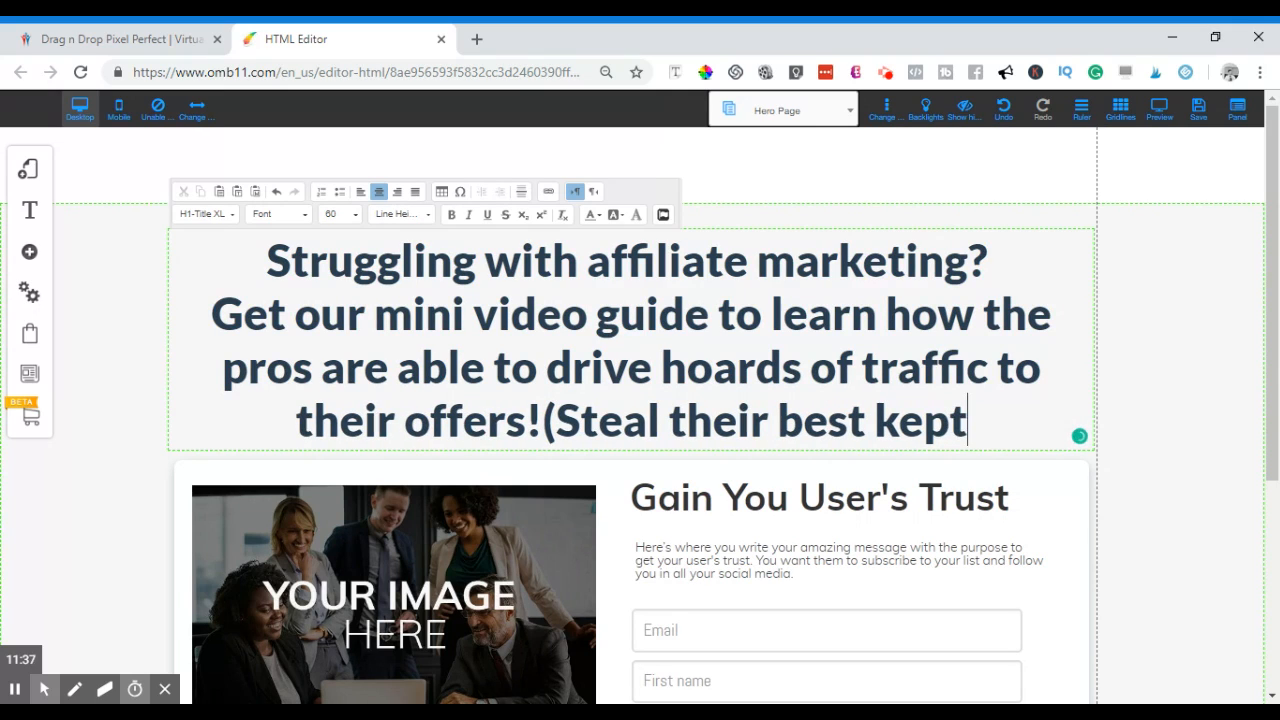
pyautogui.write(' secret')
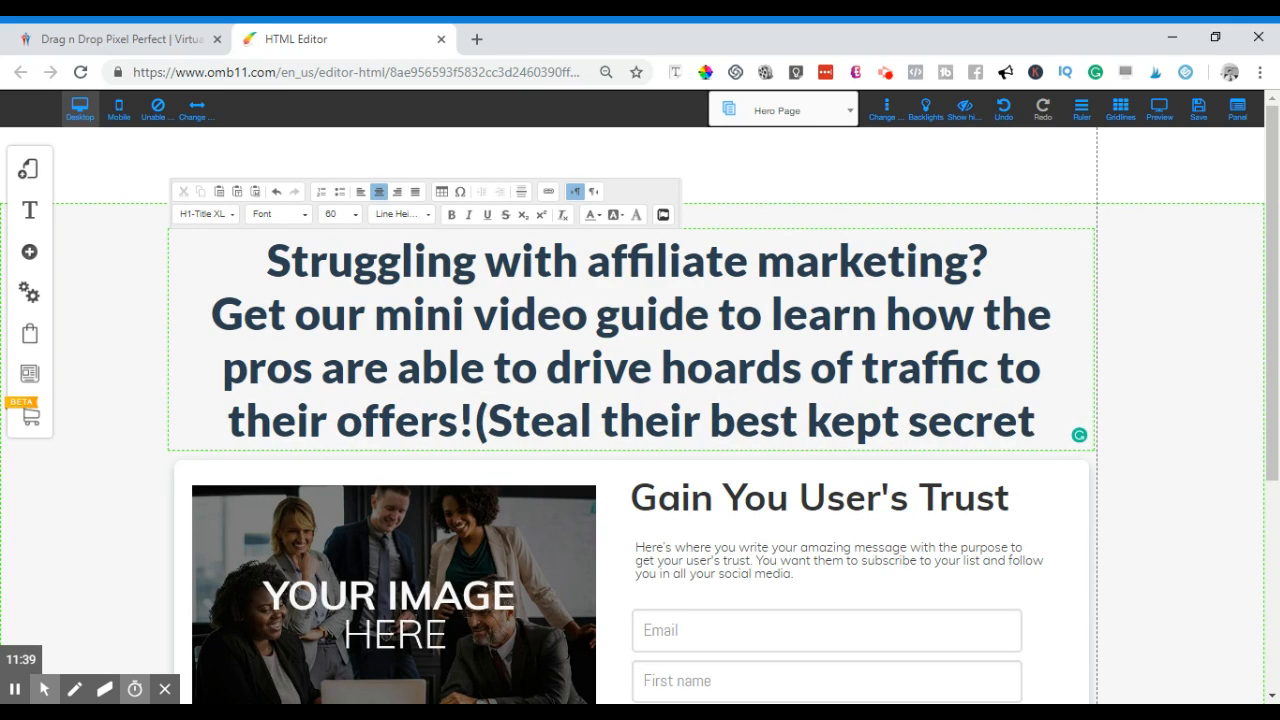
pyautogui.write('s_')
pyautogui.press('BackSpace')
pyautogui.write(')')
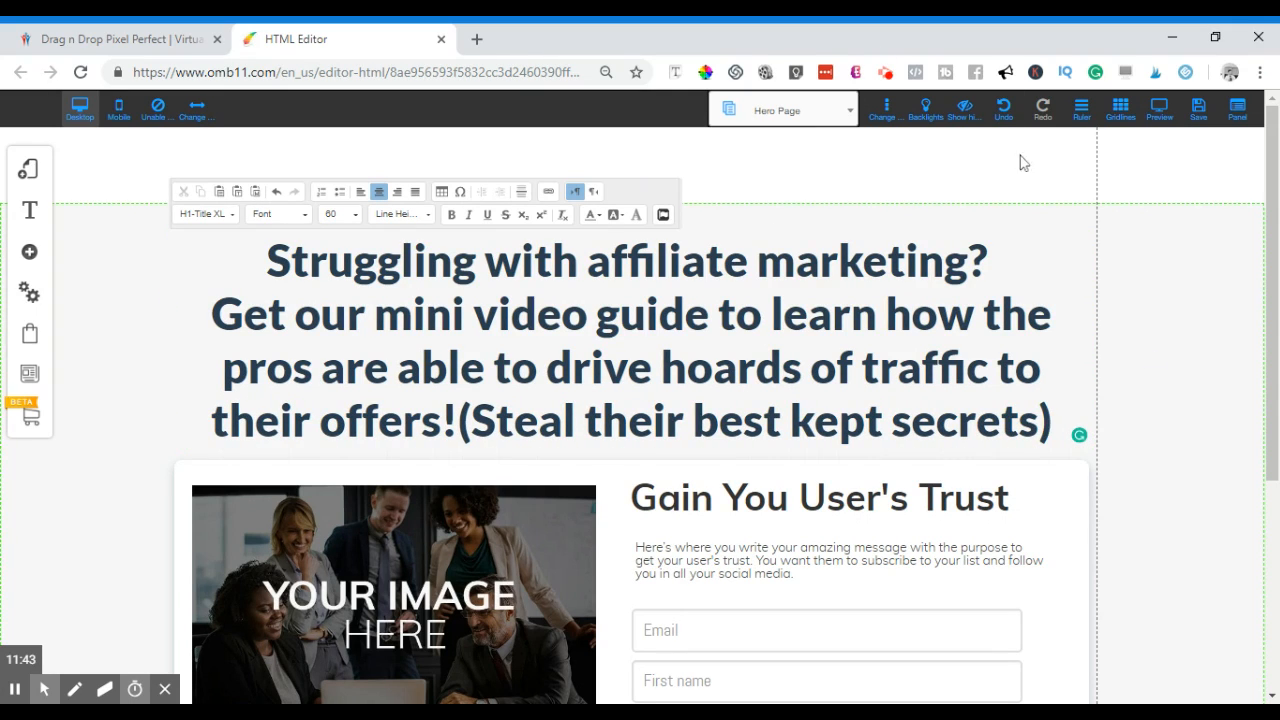
pyautogui.scroll(-2, 1200, 396)
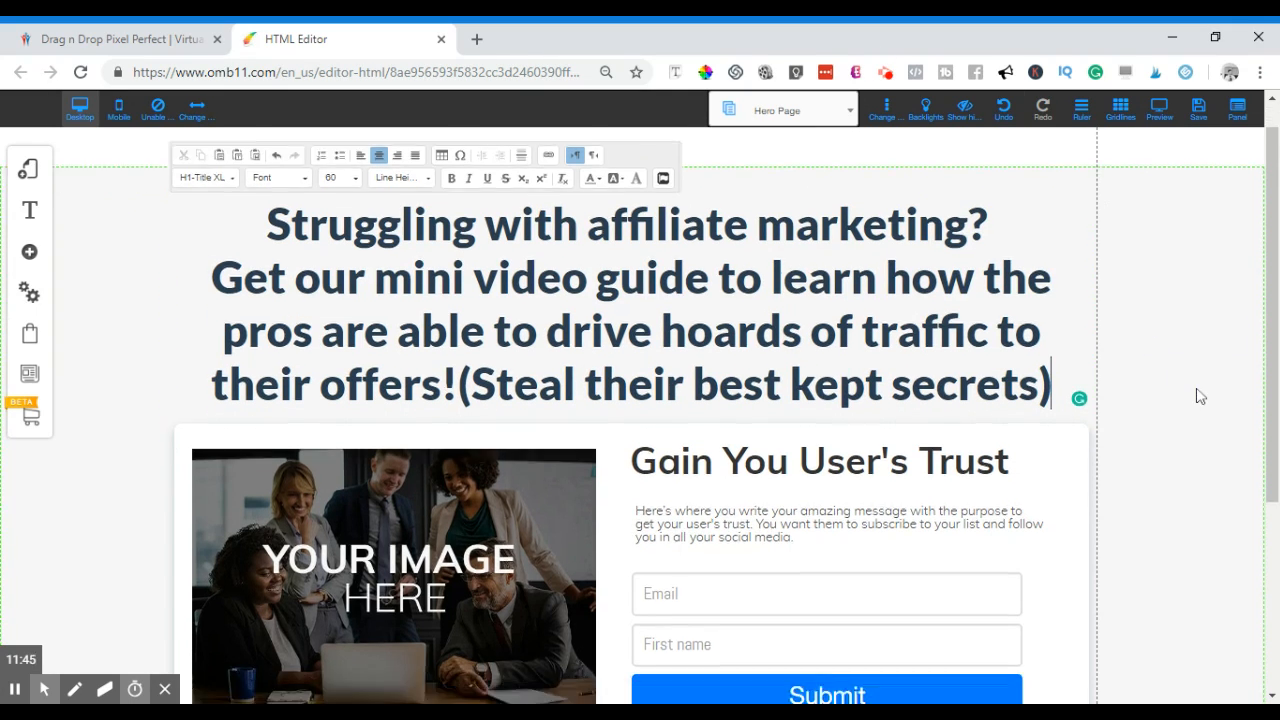
pyautogui.scroll(2, 1210, 398)
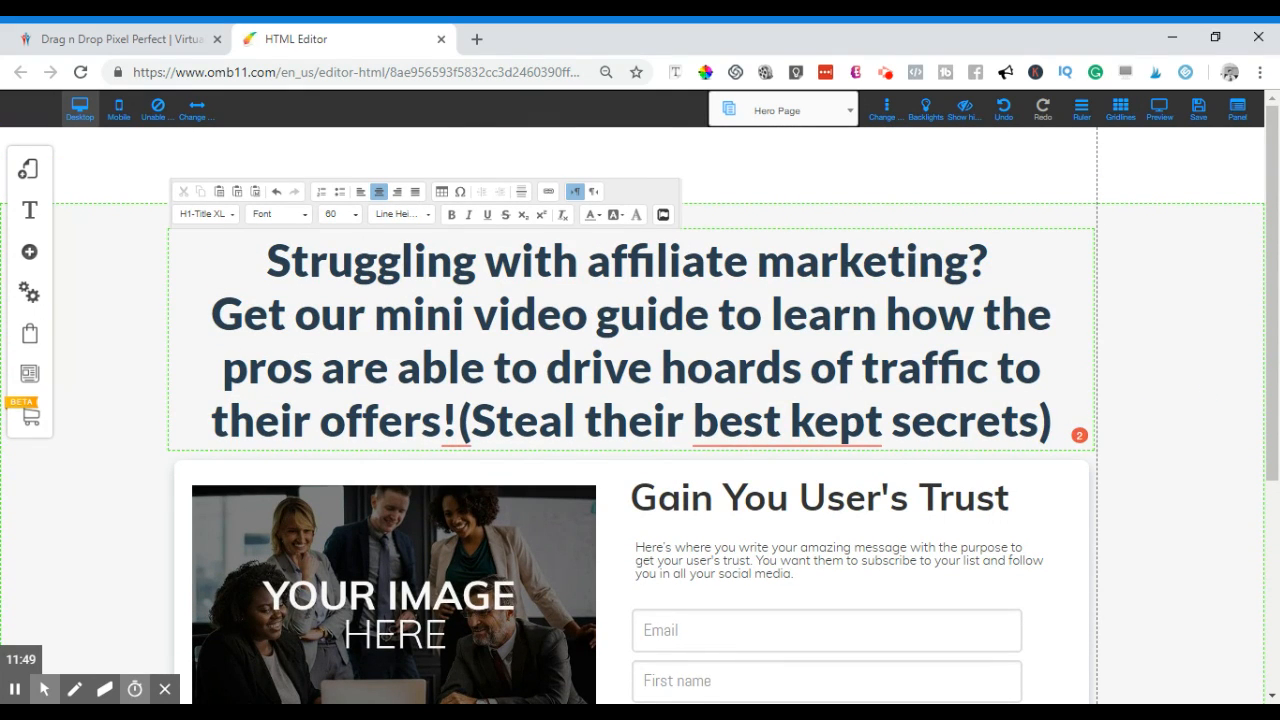
pyautogui.press('Return')
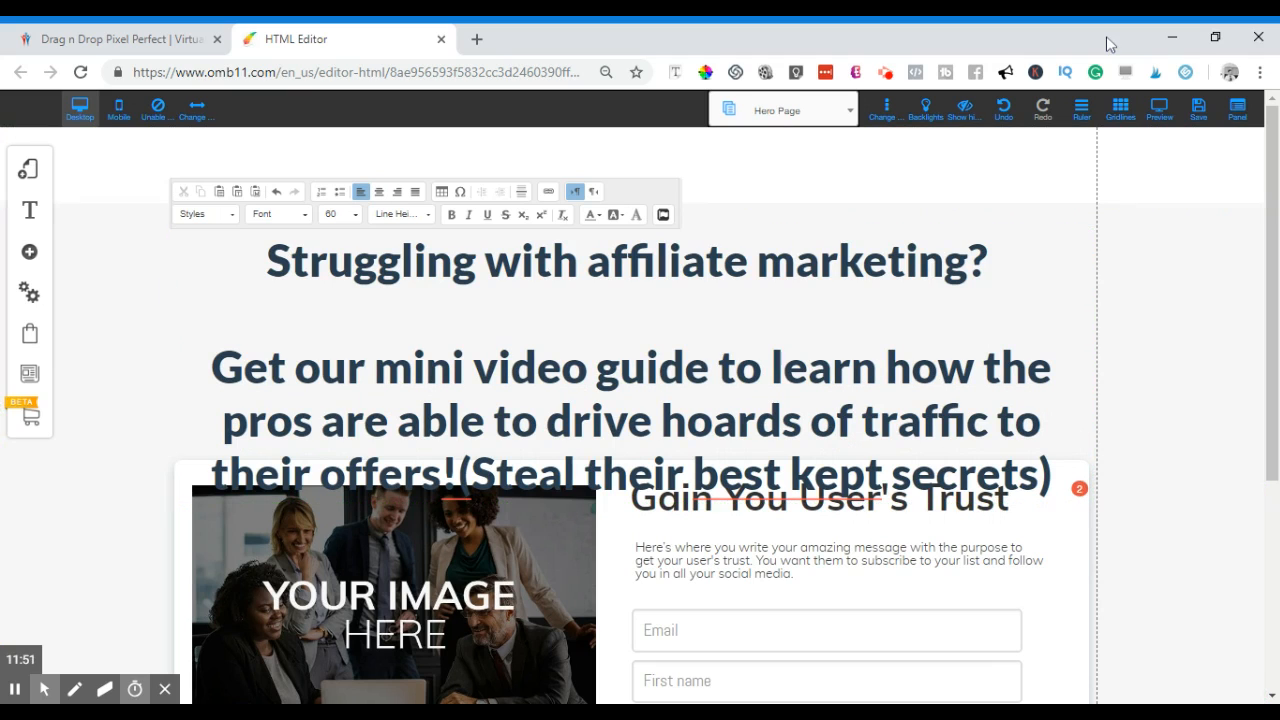
pyautogui.click(1088, 540)
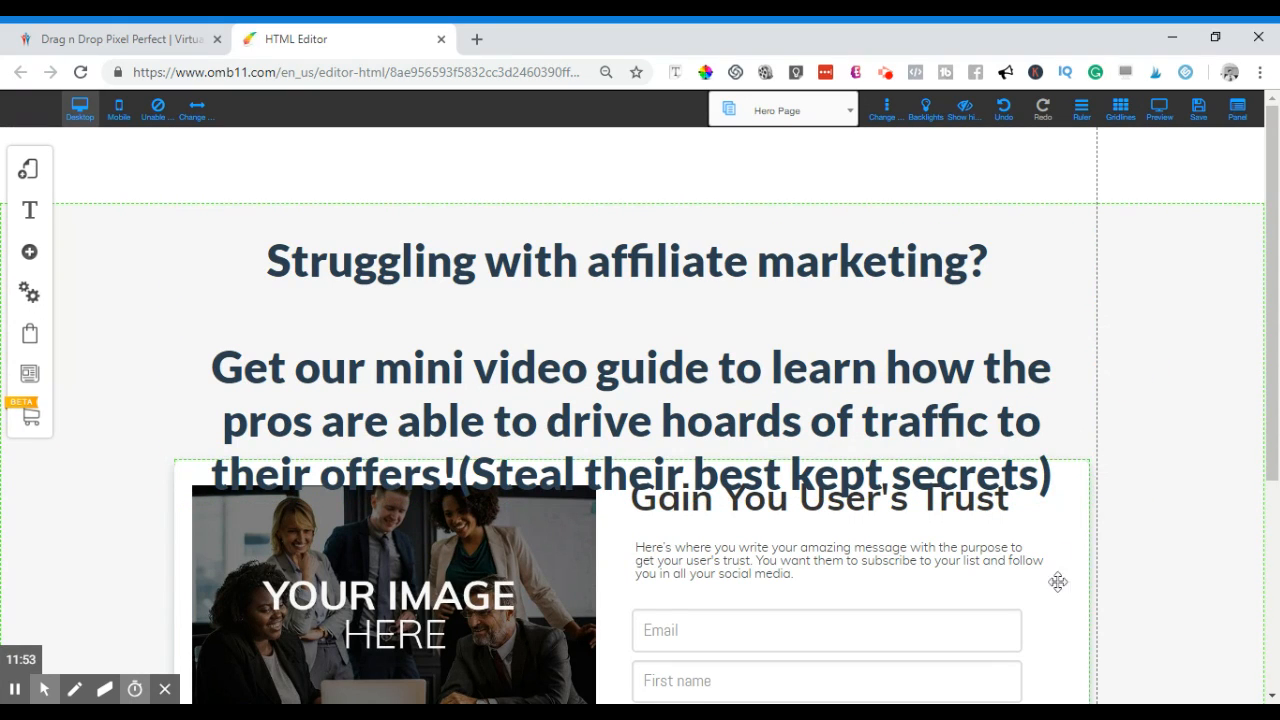
# - Drag the opt-in form block further down below the headline
pyautogui.moveTo(1068, 460); pyautogui.dragTo(1067, 587)
pyautogui.scroll(-2, 1205, 460)
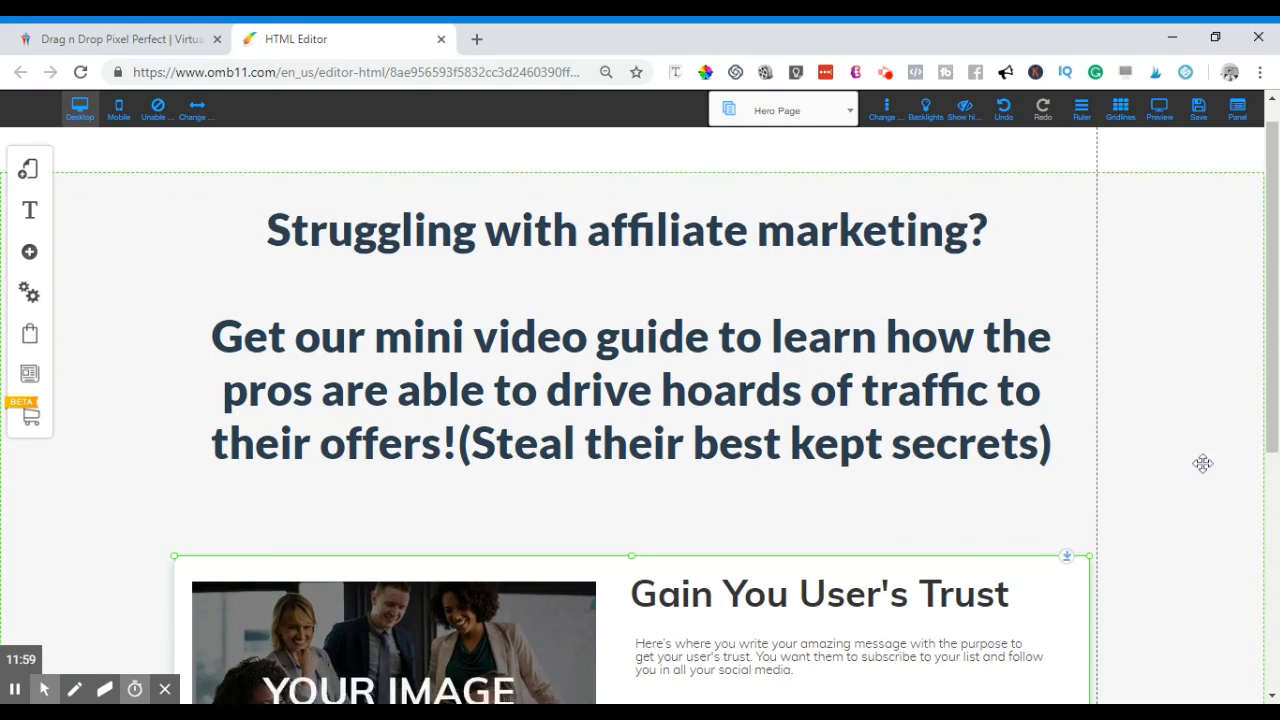
pyautogui.scroll(1, 1218, 448)
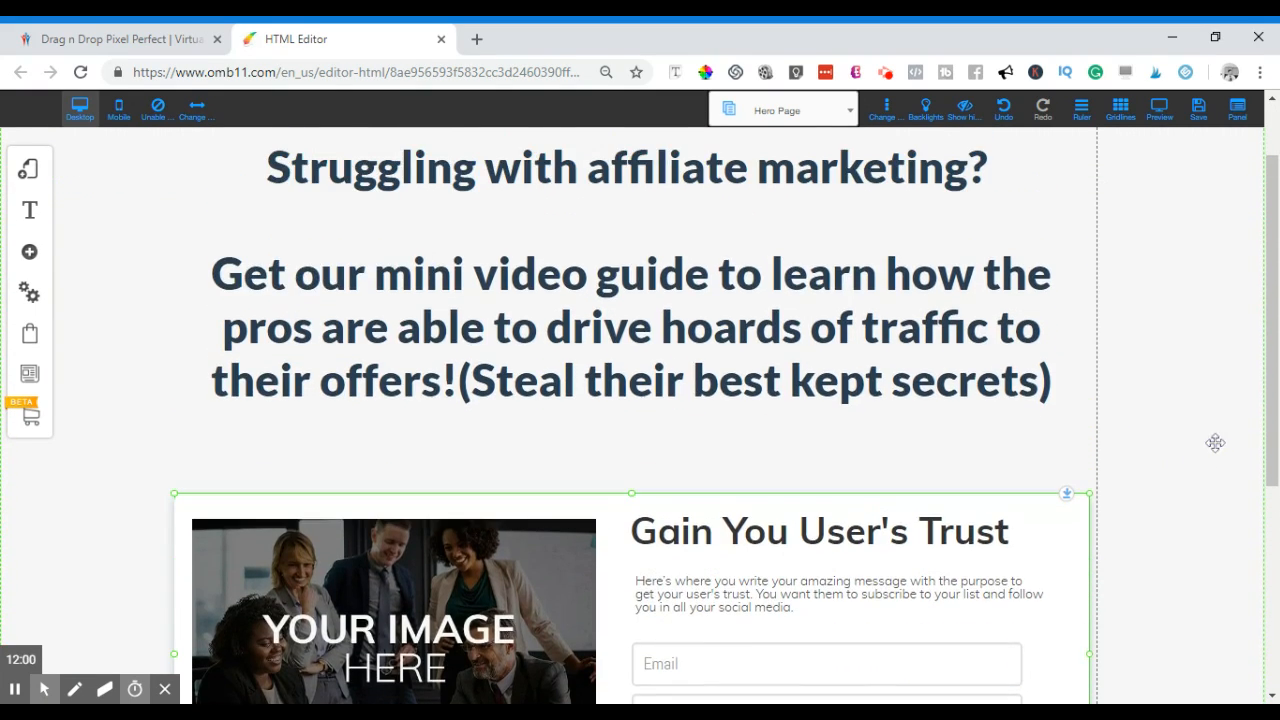
# - Put '(Steal their best kept secrets)' on its own line in the headline
pyautogui.click(459, 381)
pyautogui.click(459, 381)
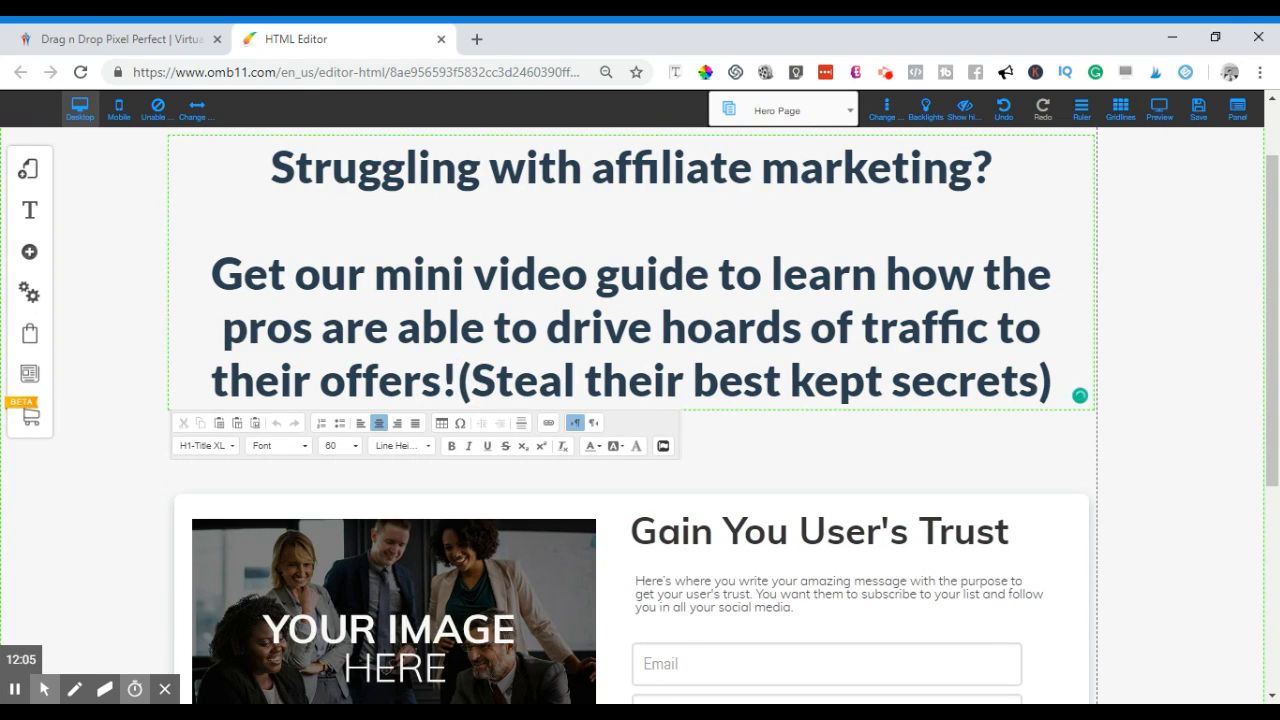
pyautogui.press('Return')
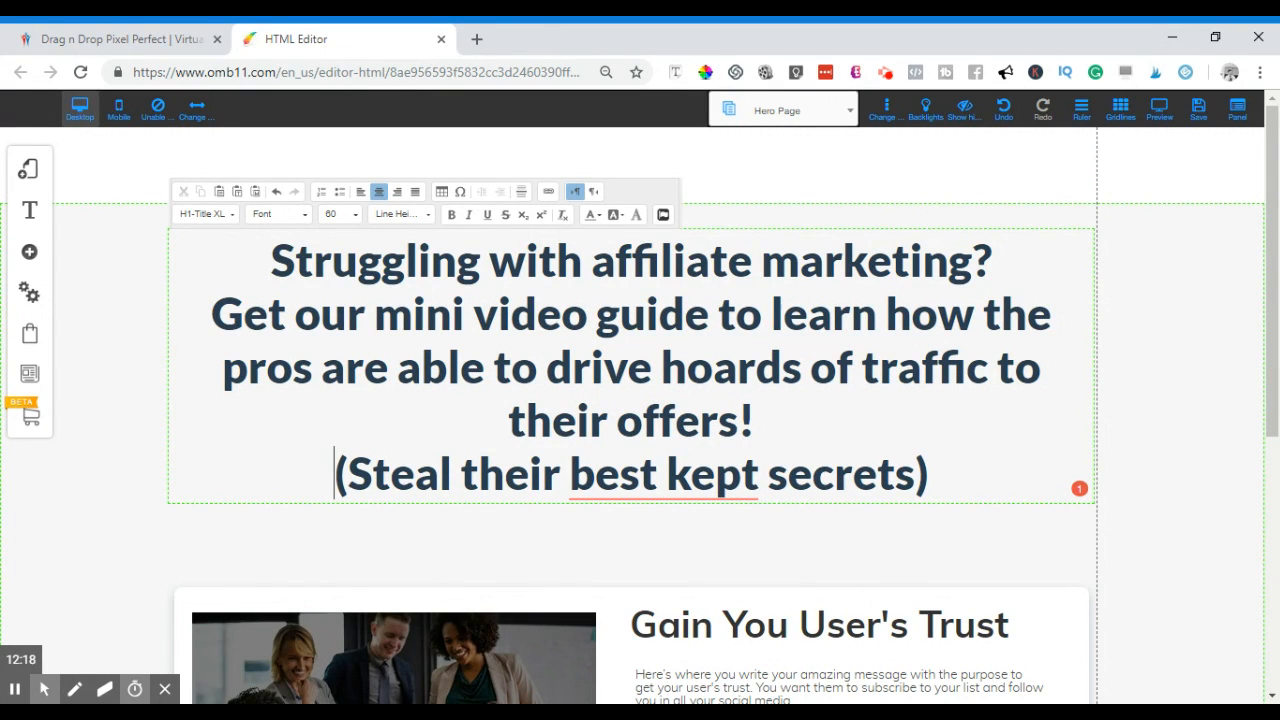
# - Capitalise the opening question to 'Struggling with Affiliate Marketing?'
pyautogui.click(617, 261)
pyautogui.press('BackSpace')
pyautogui.write('A')
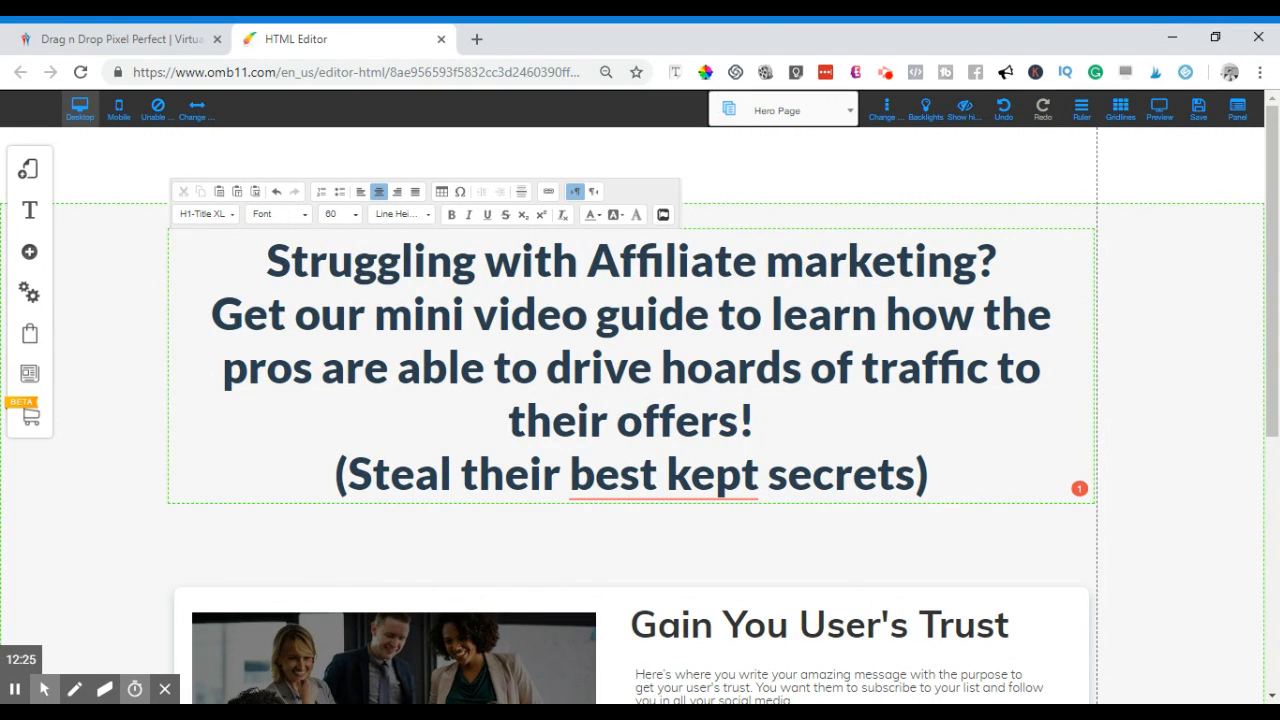
pyautogui.press('BackSpace')
pyautogui.write('M')
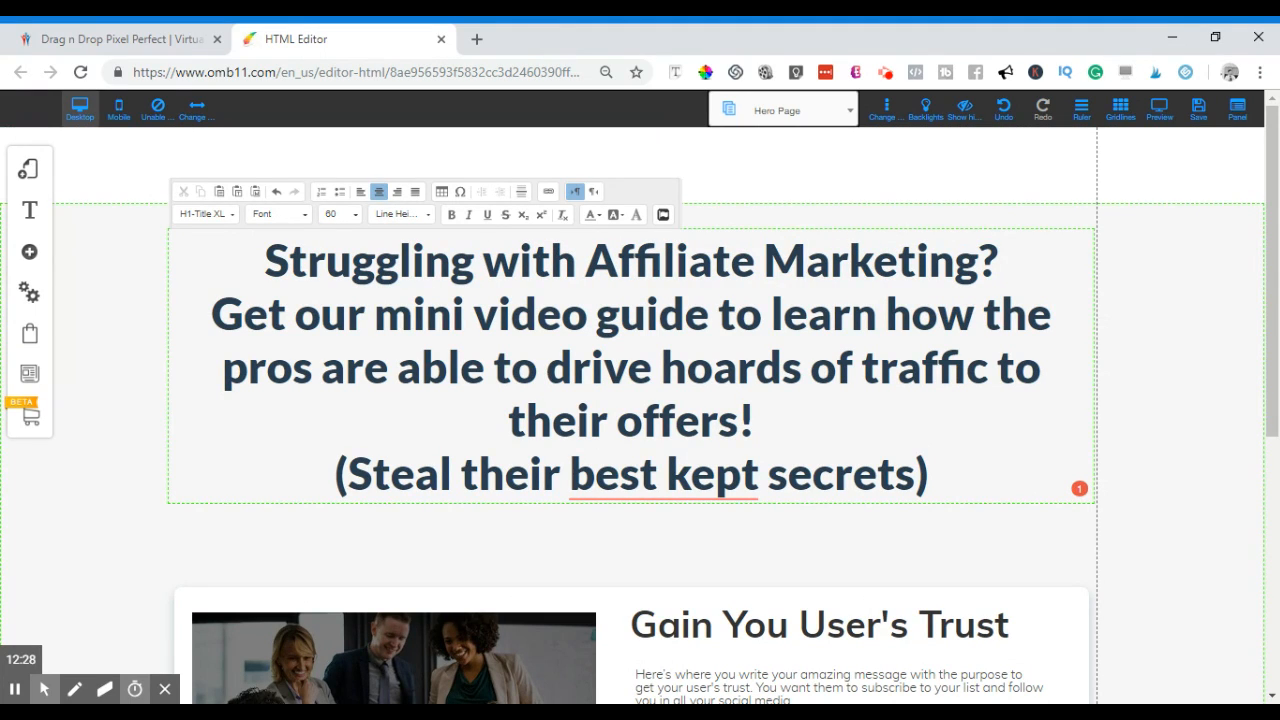
pyautogui.moveTo(1000, 260); pyautogui.dragTo(777, 262)
pyautogui.moveTo(648, 260); pyautogui.dragTo(252, 262)
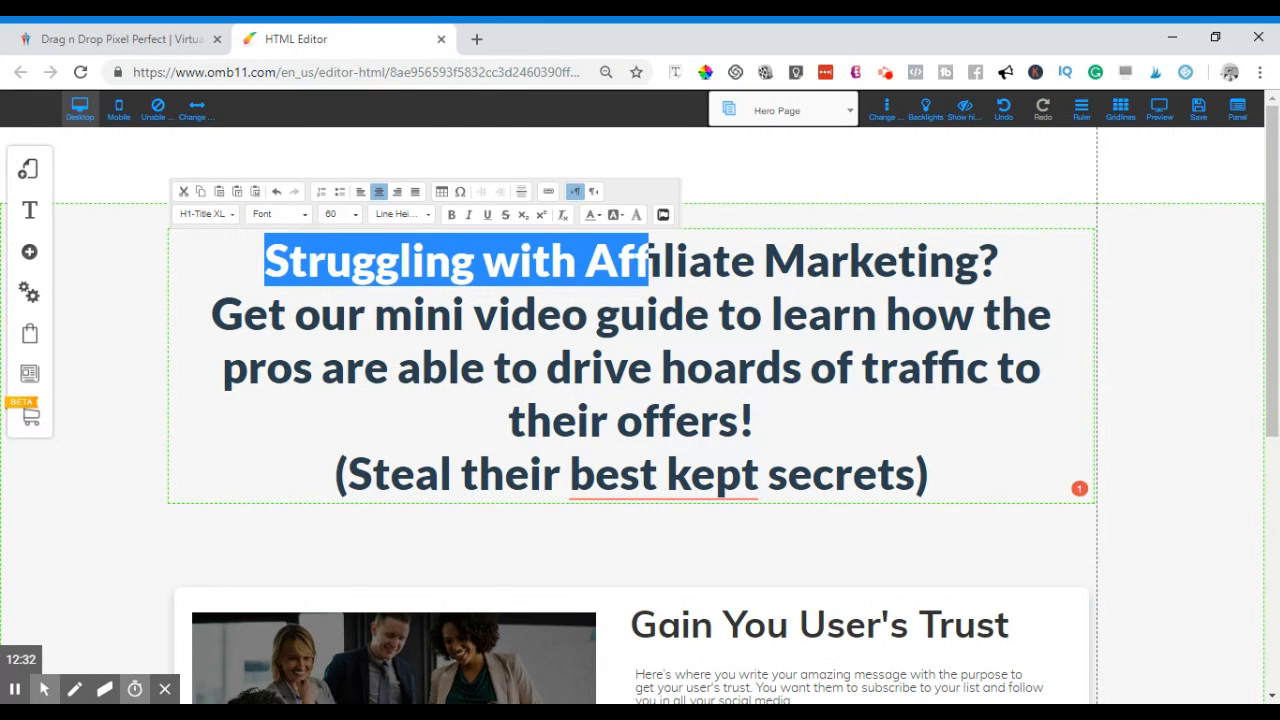
# - Colour the 'Struggling with Affiliate Marketing?' line blue
pyautogui.click(955, 261)
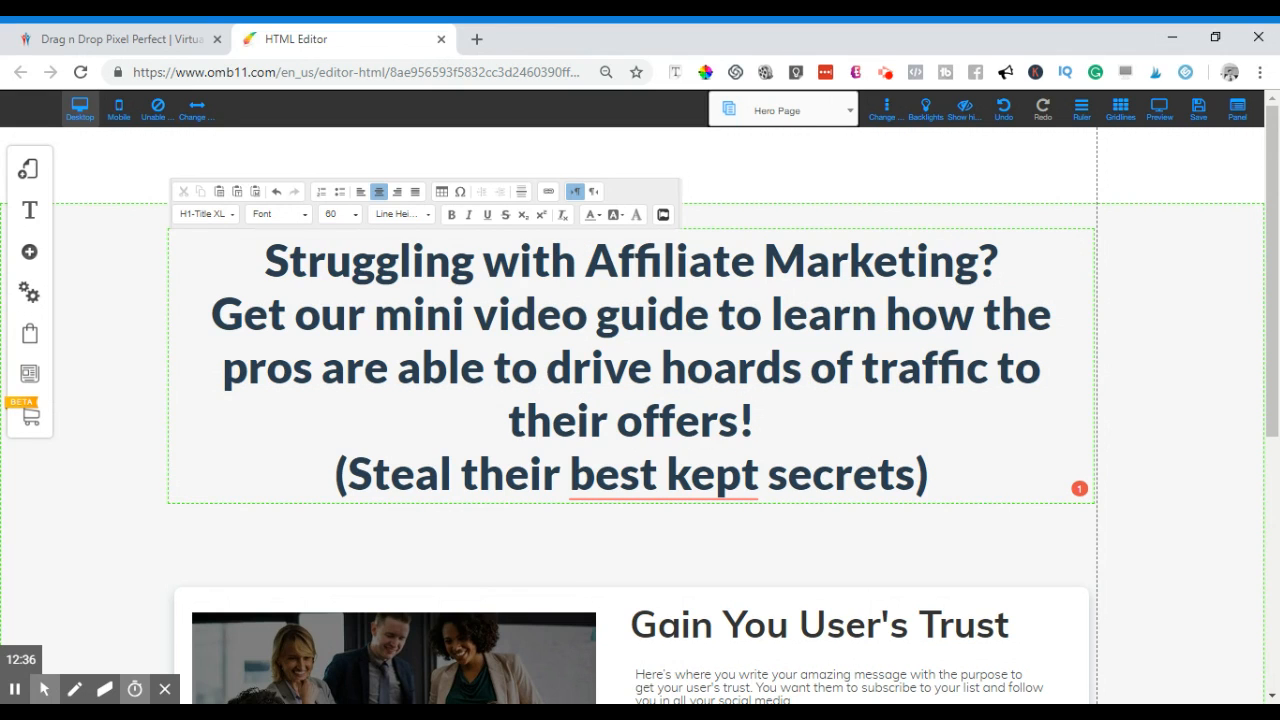
pyautogui.moveTo(250, 261); pyautogui.dragTo(1061, 272)
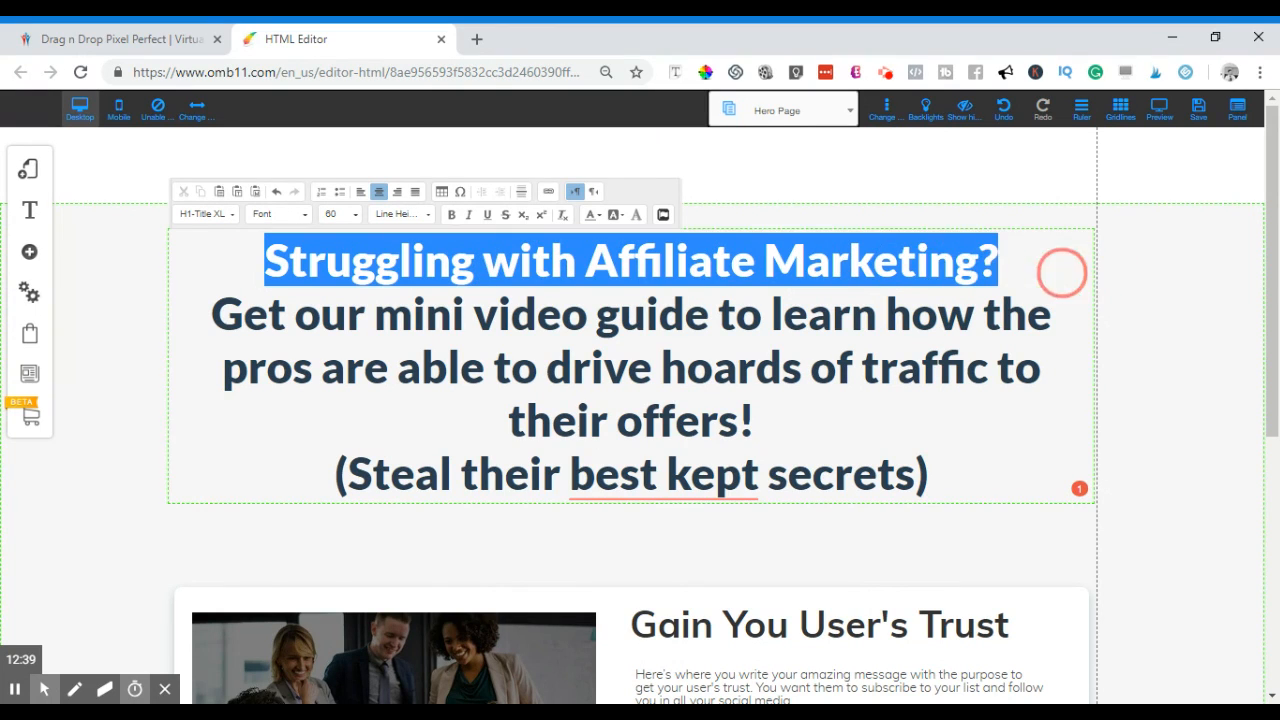
pyautogui.click(600, 215)
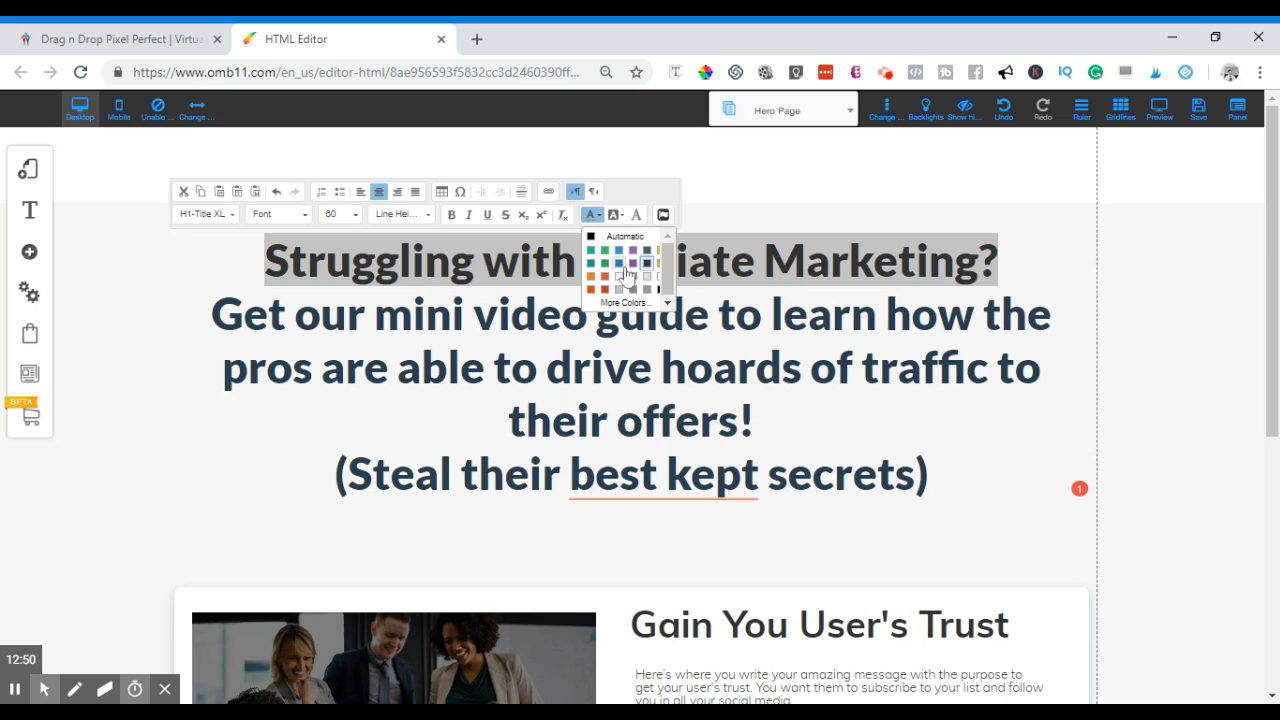
pyautogui.click(622, 256)
pyautogui.click(806, 260)
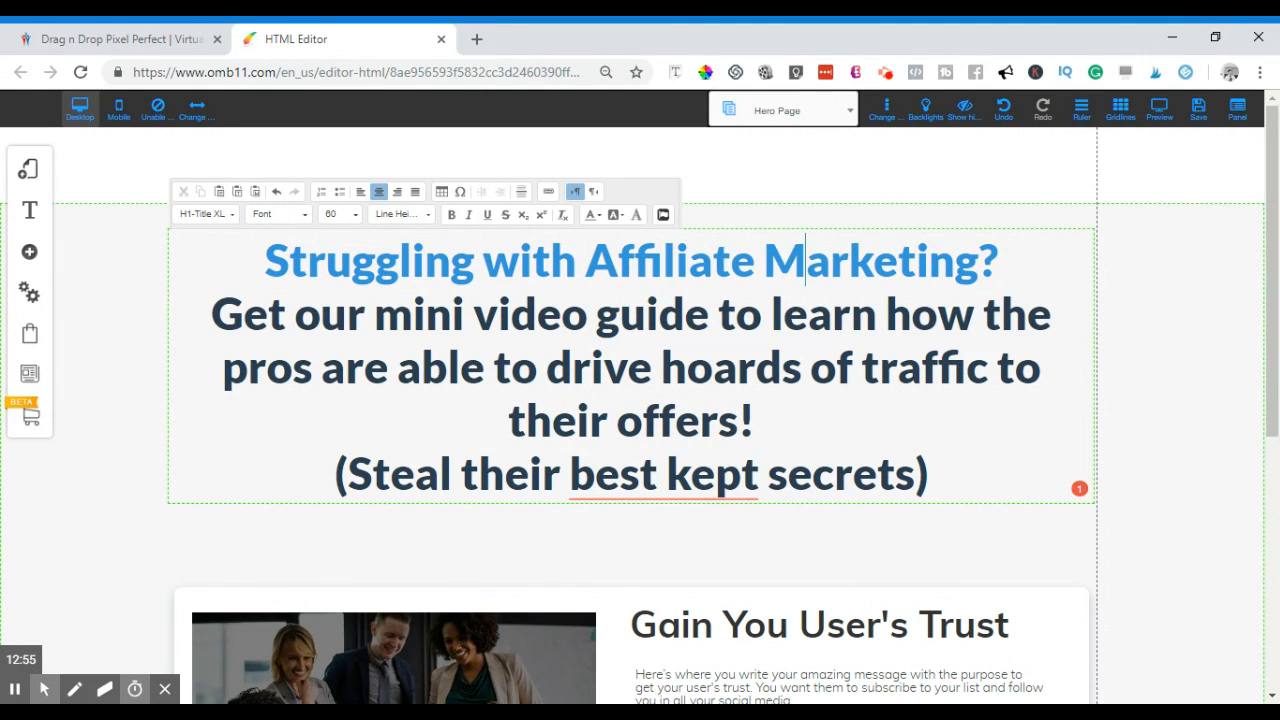
# - Colour the '(Steal their best kept secrets)' closing line orange-red
pyautogui.moveTo(943, 469); pyautogui.dragTo(330, 482)
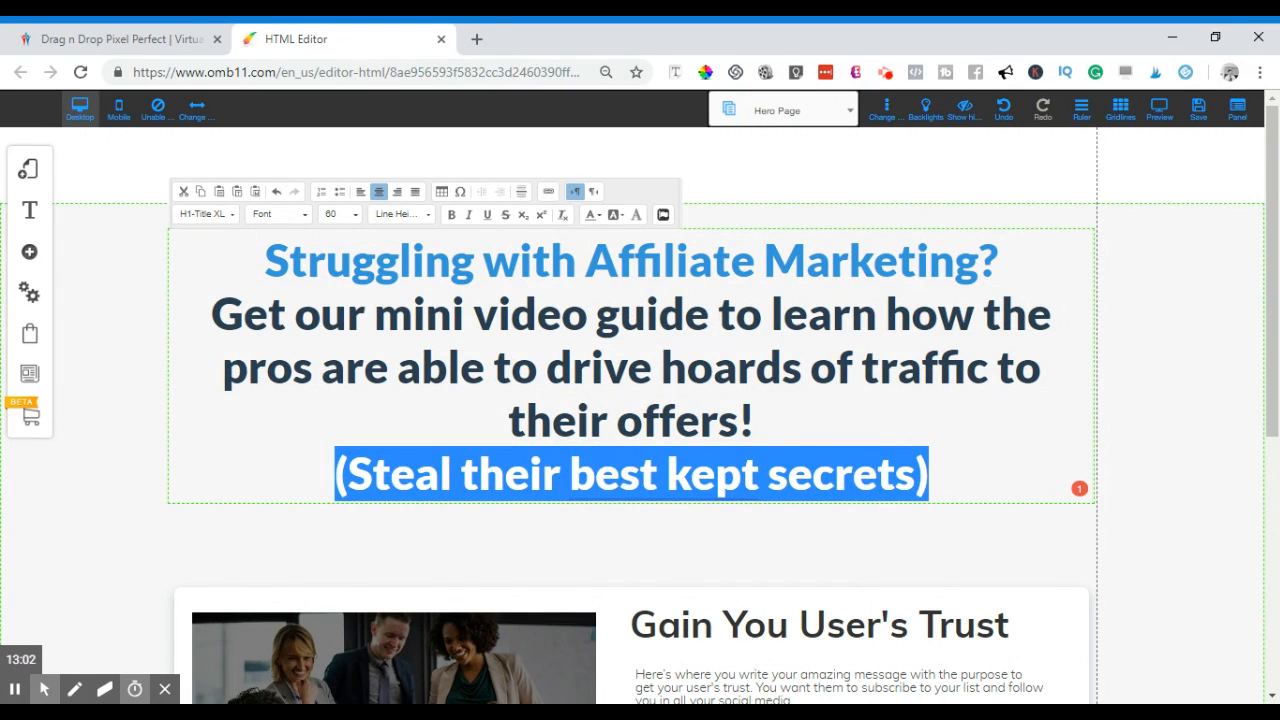
pyautogui.click(836, 383)
pyautogui.scroll(-1, 836, 381)
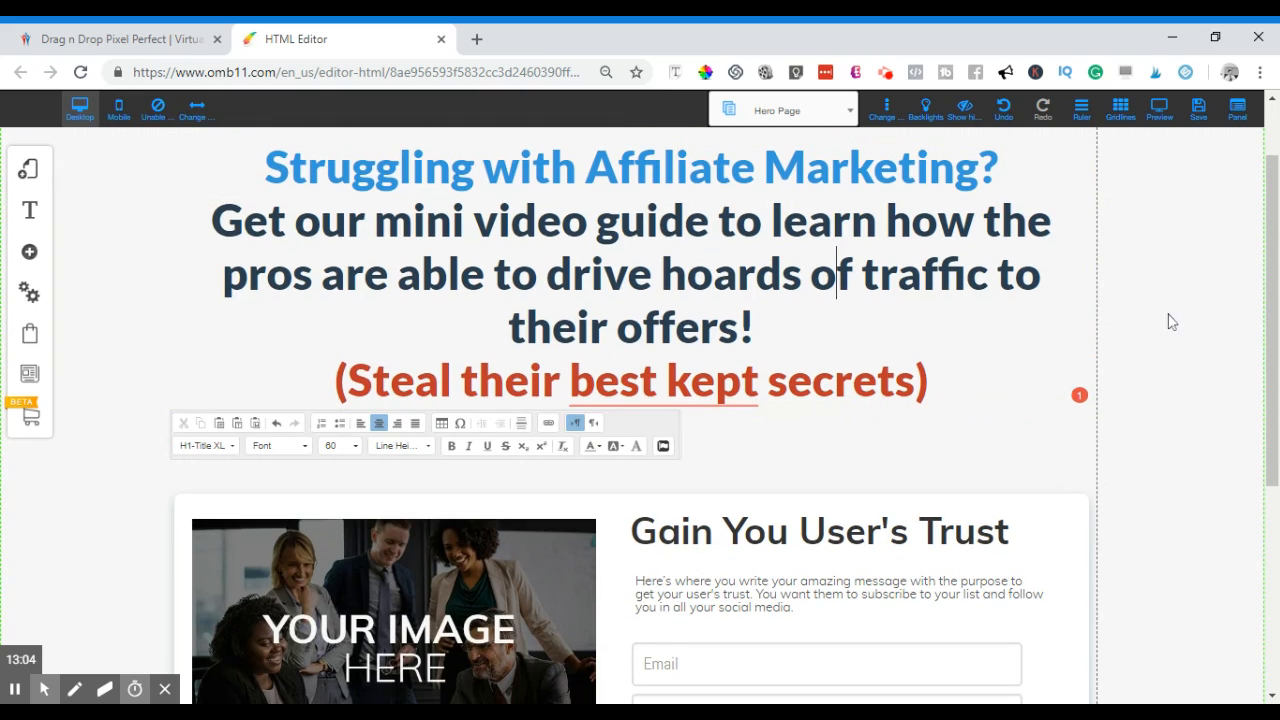
pyautogui.scroll(1, 1184, 321)
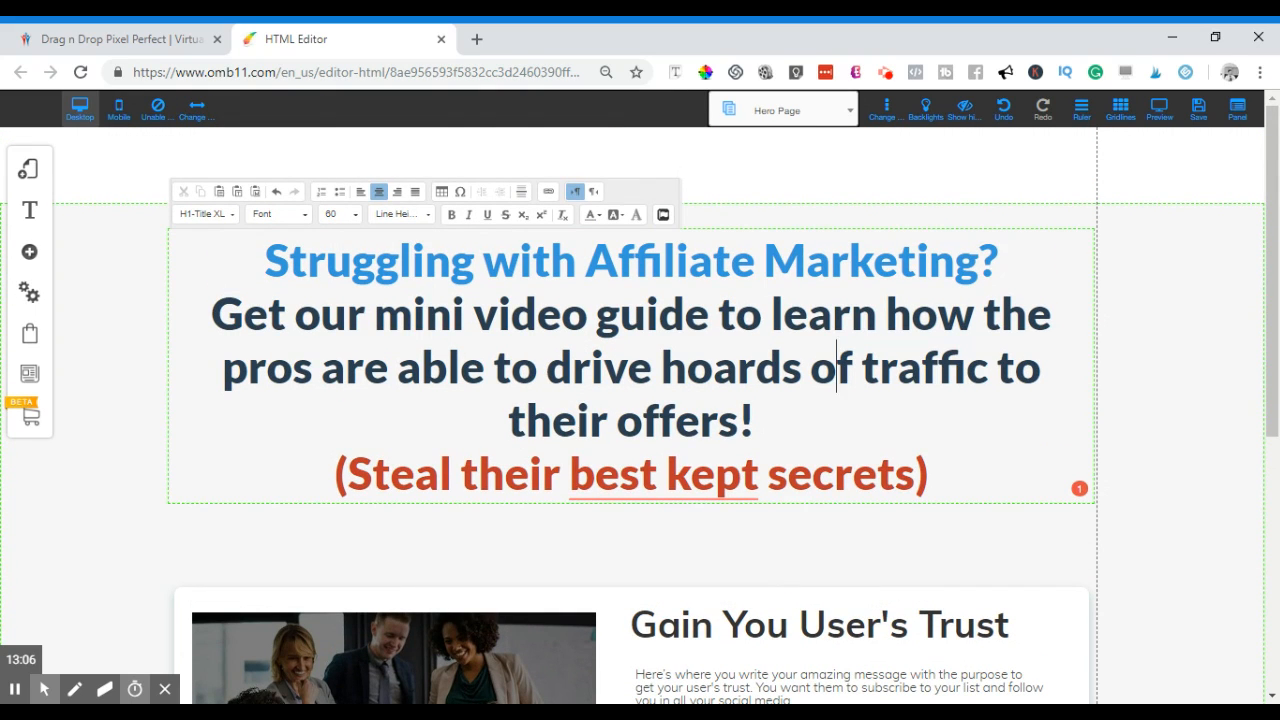
# - Insert a blank line between 'their offers!' and the red '(Steal their best kept secrets)' line
pyautogui.press('Return')
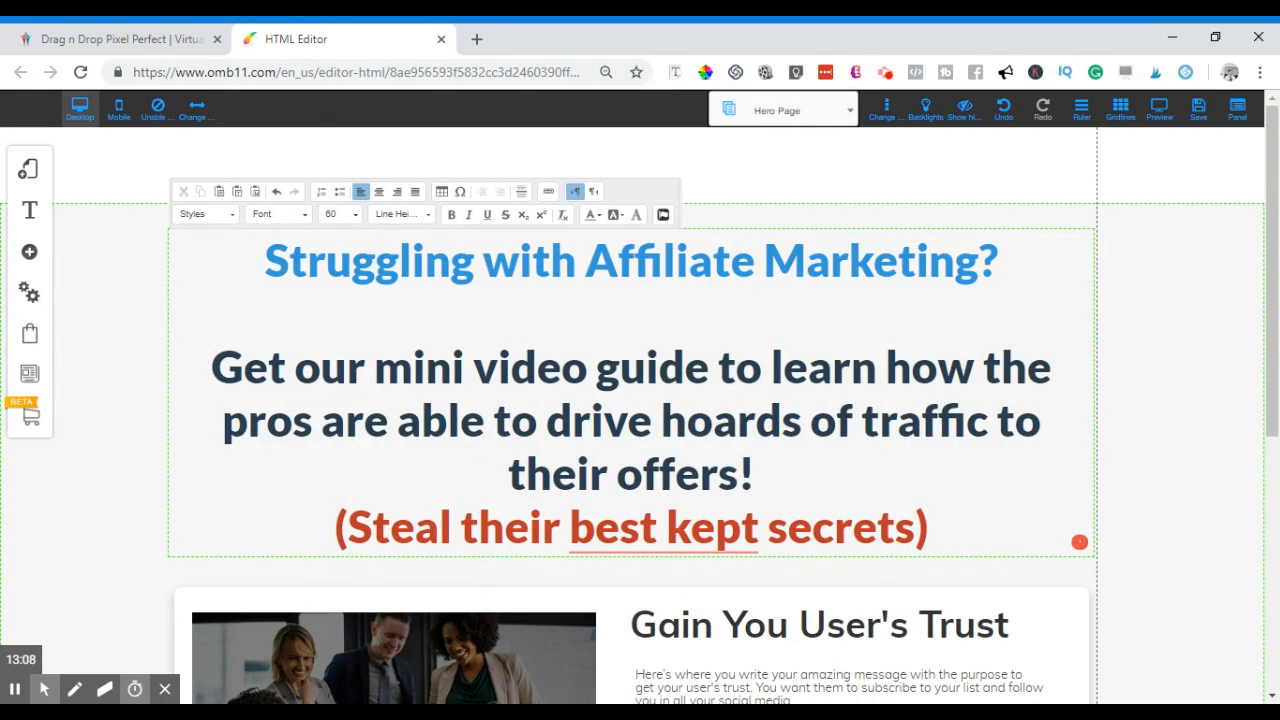
pyautogui.scroll(-1, 812, 392)
pyautogui.click(812, 392)
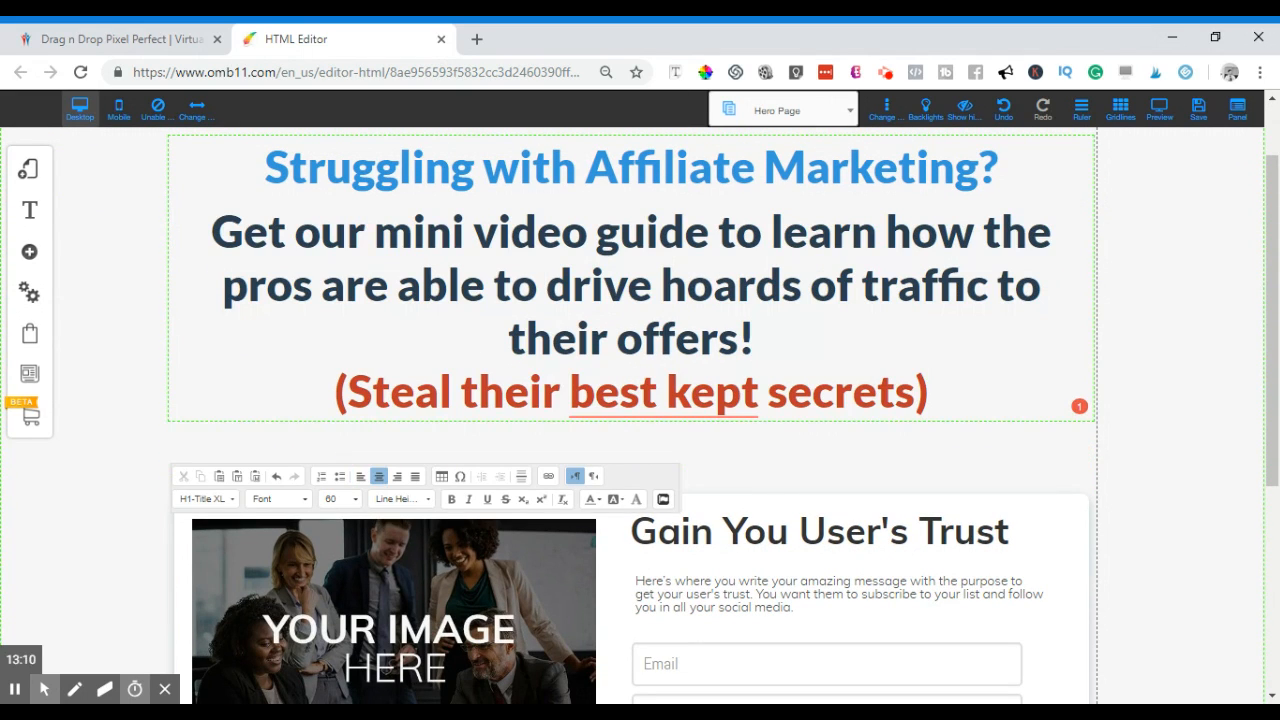
pyautogui.press('Return')
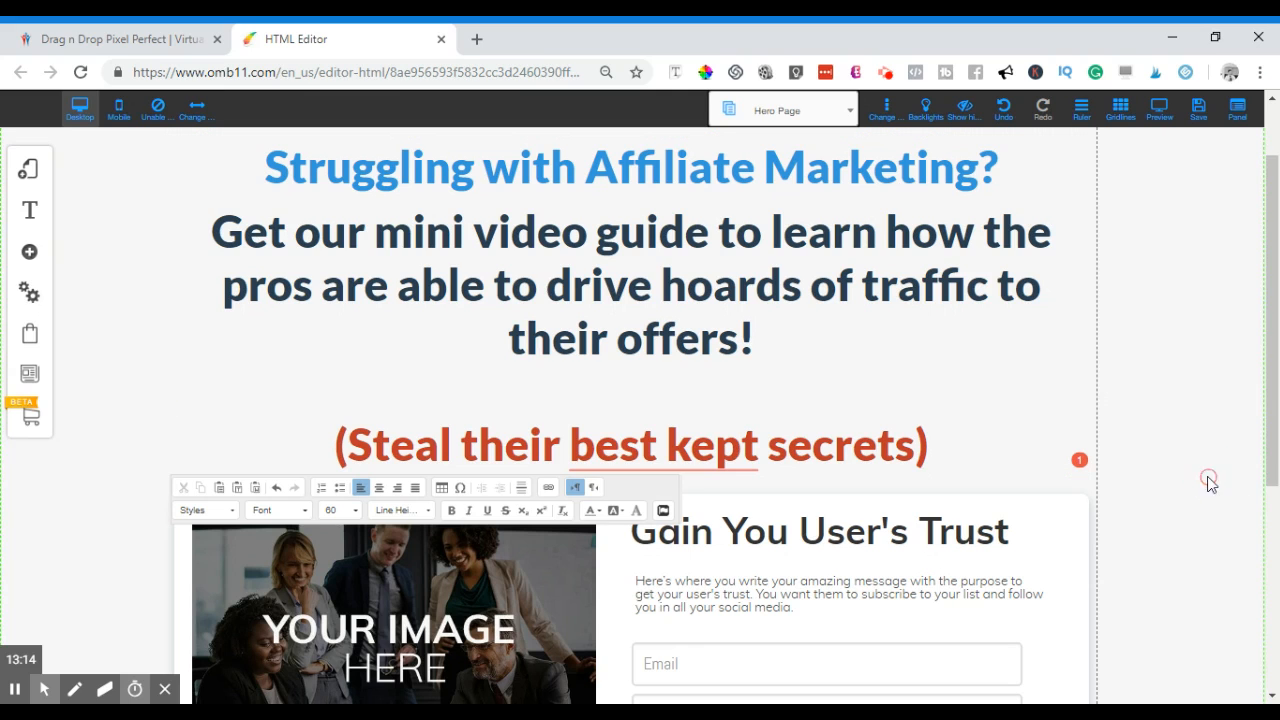
pyautogui.click(1043, 369)
pyautogui.scroll(-1, 844, 404)
pyautogui.scroll(1, 842, 410)
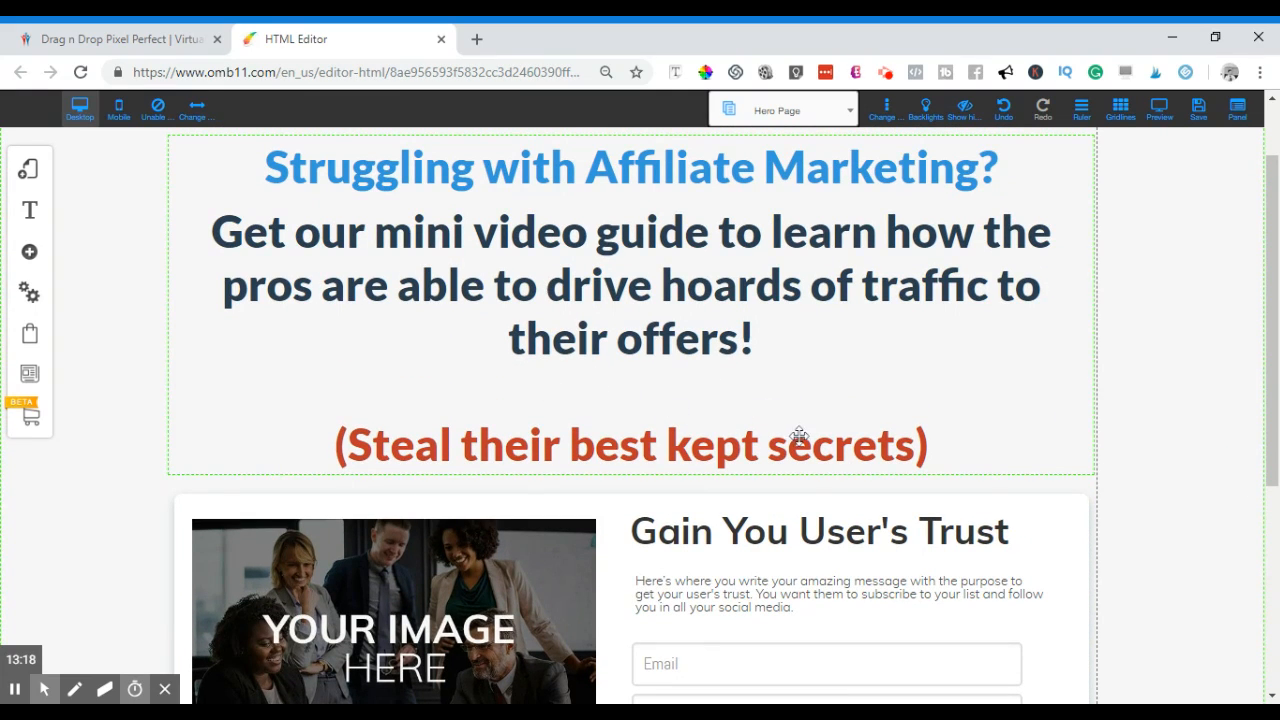
# - Set the '(Steal their best kept secrets)' subtitle to font size 40 and italic
pyautogui.doubleClick(934, 443)
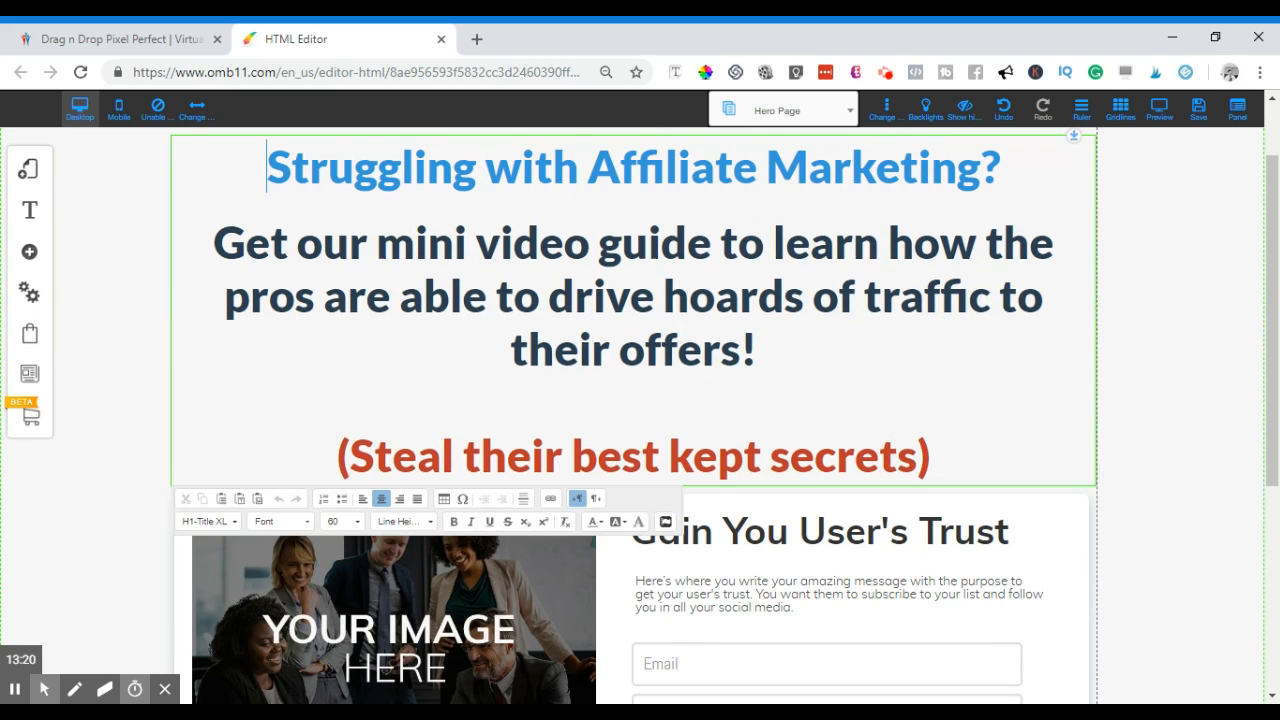
pyautogui.moveTo(934, 454); pyautogui.dragTo(340, 478)
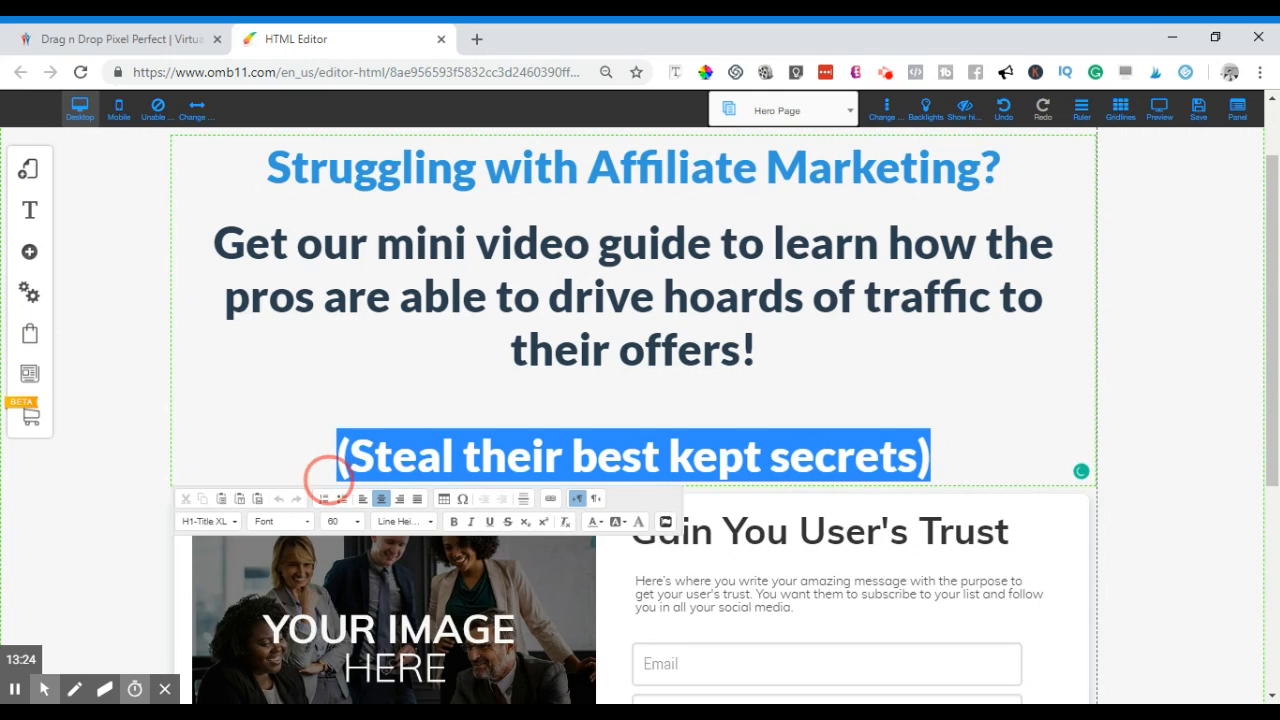
pyautogui.click(356, 522)
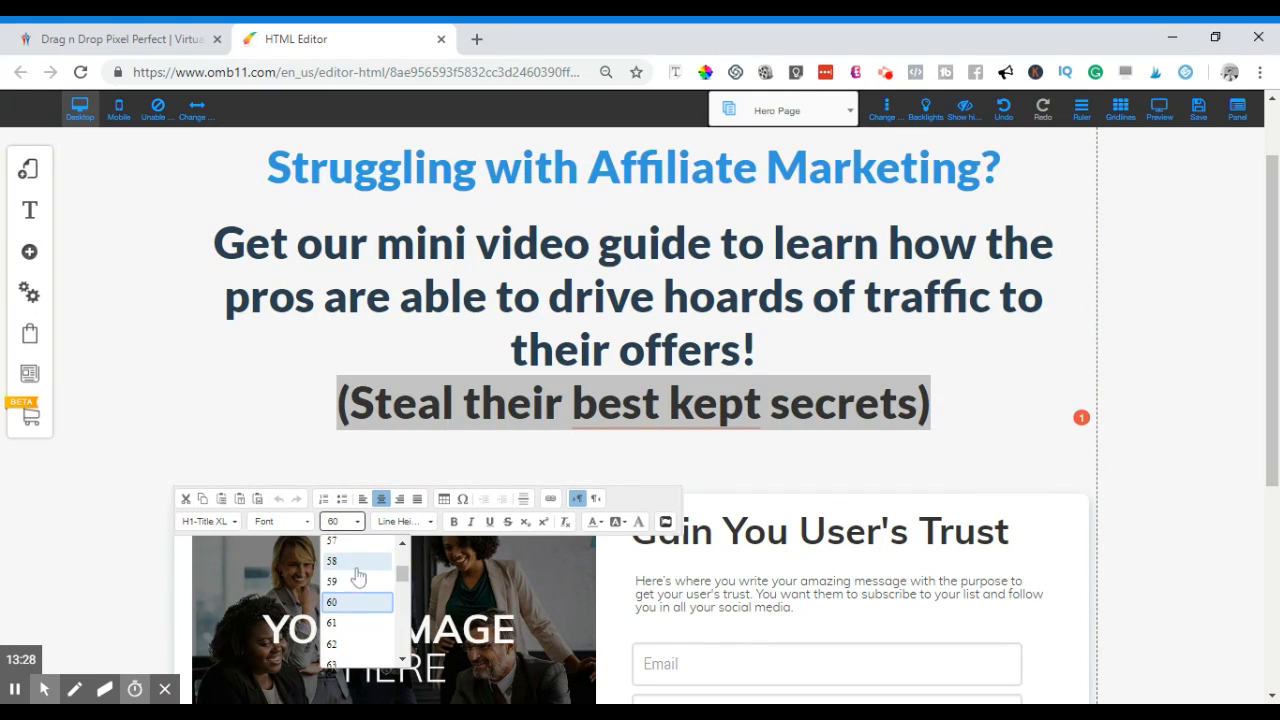
pyautogui.scroll(4, 358, 580)
pyautogui.scroll(3, 362, 585)
pyautogui.click(357, 570)
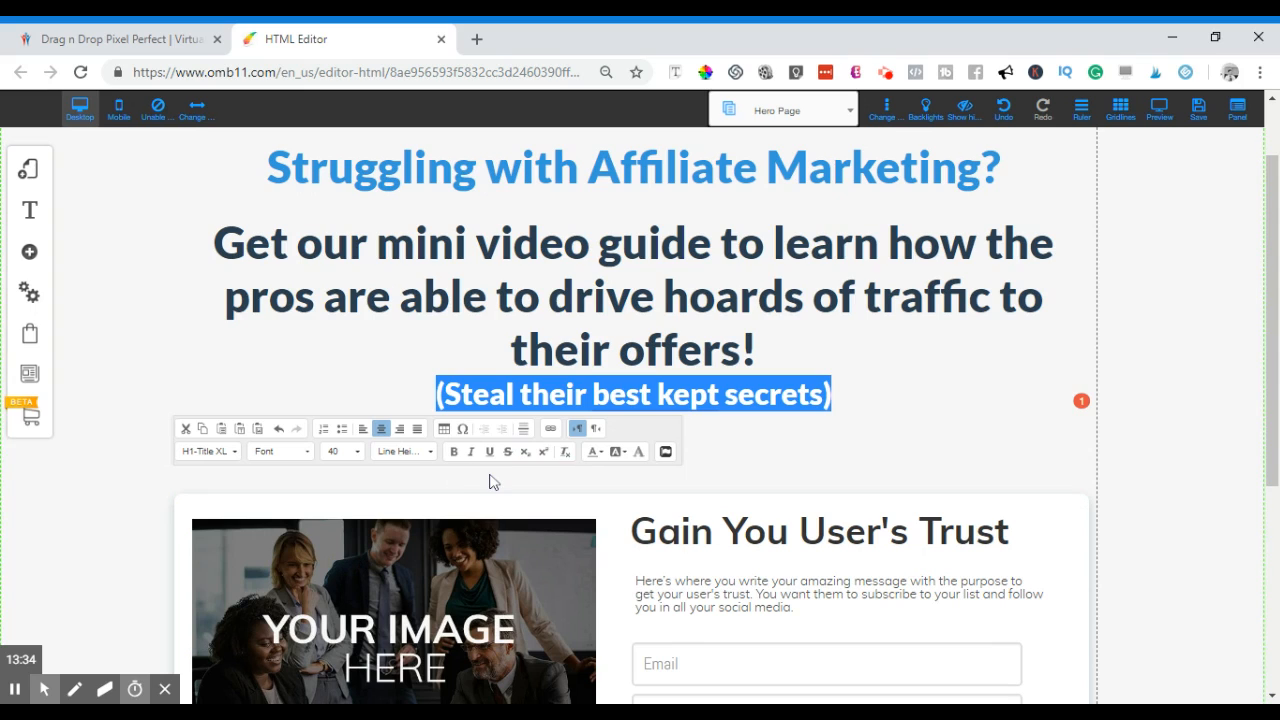
pyautogui.hotkey('ctrl', 'i')
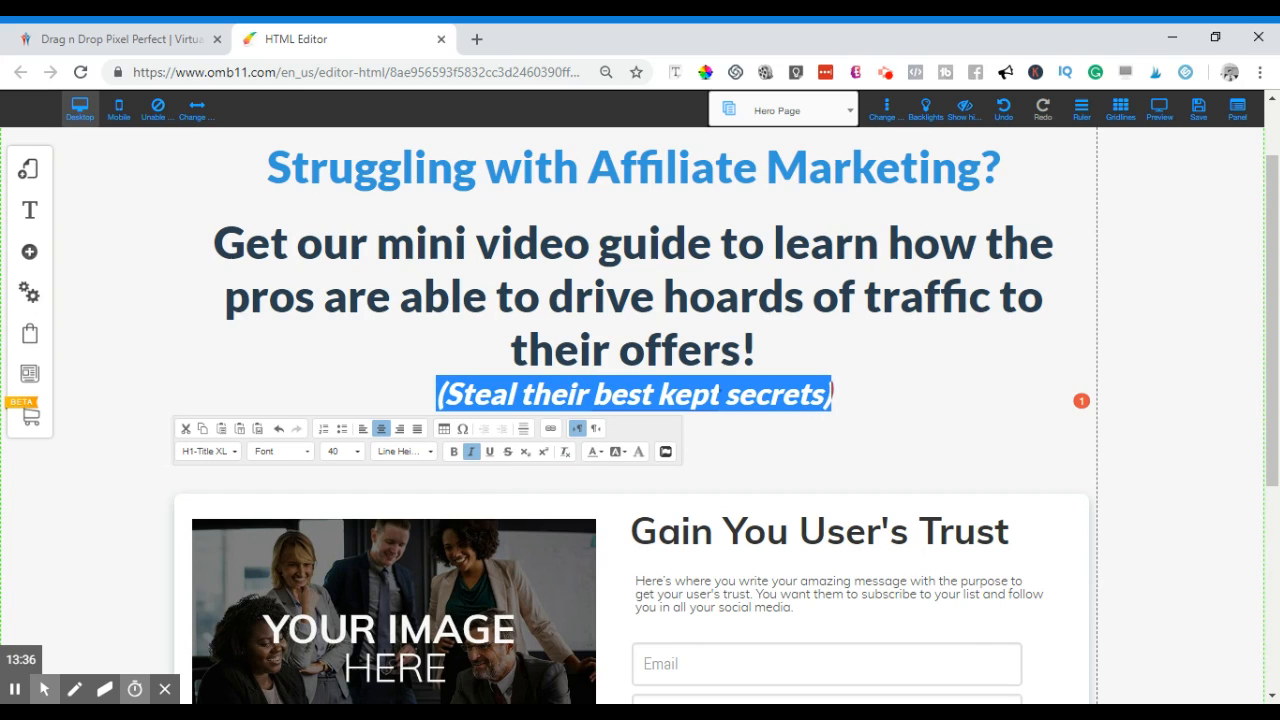
pyautogui.click(880, 371)
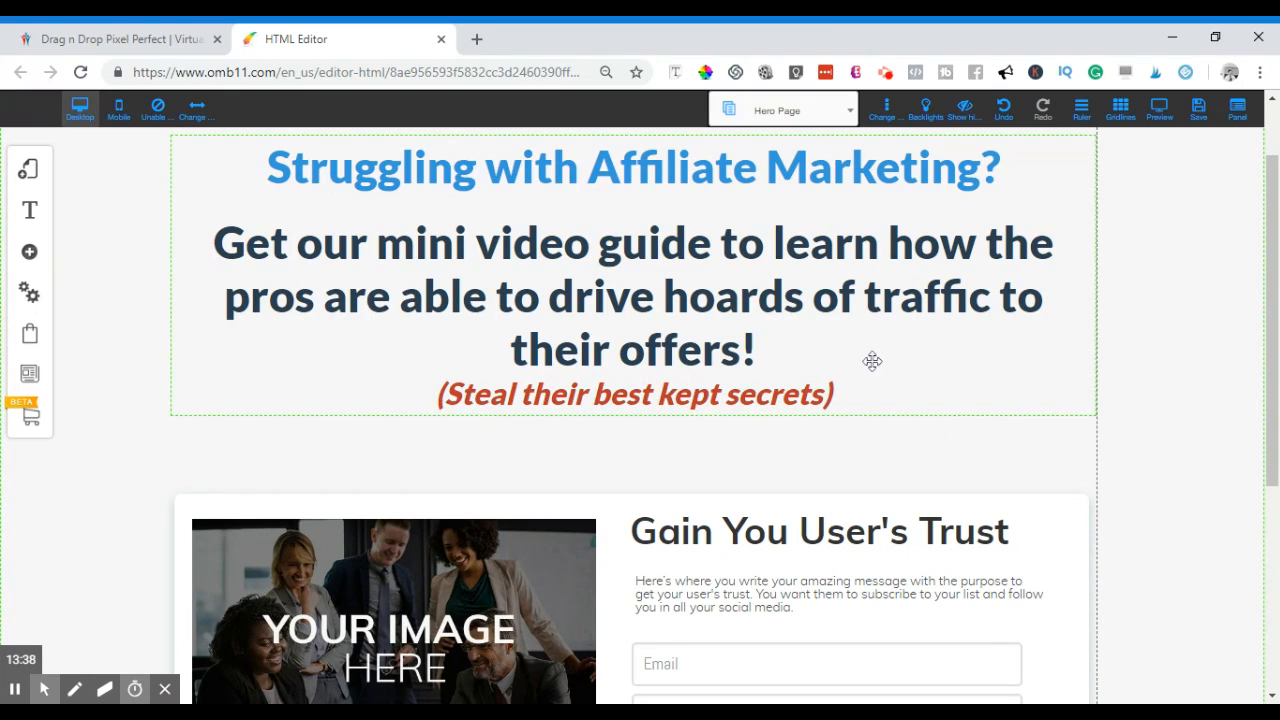
# - Pull the opt-in box container up right beneath the subtitle, then inspect the headline block's options
pyautogui.scroll(1, 840, 345)
pyautogui.scroll(-1, 842, 346)
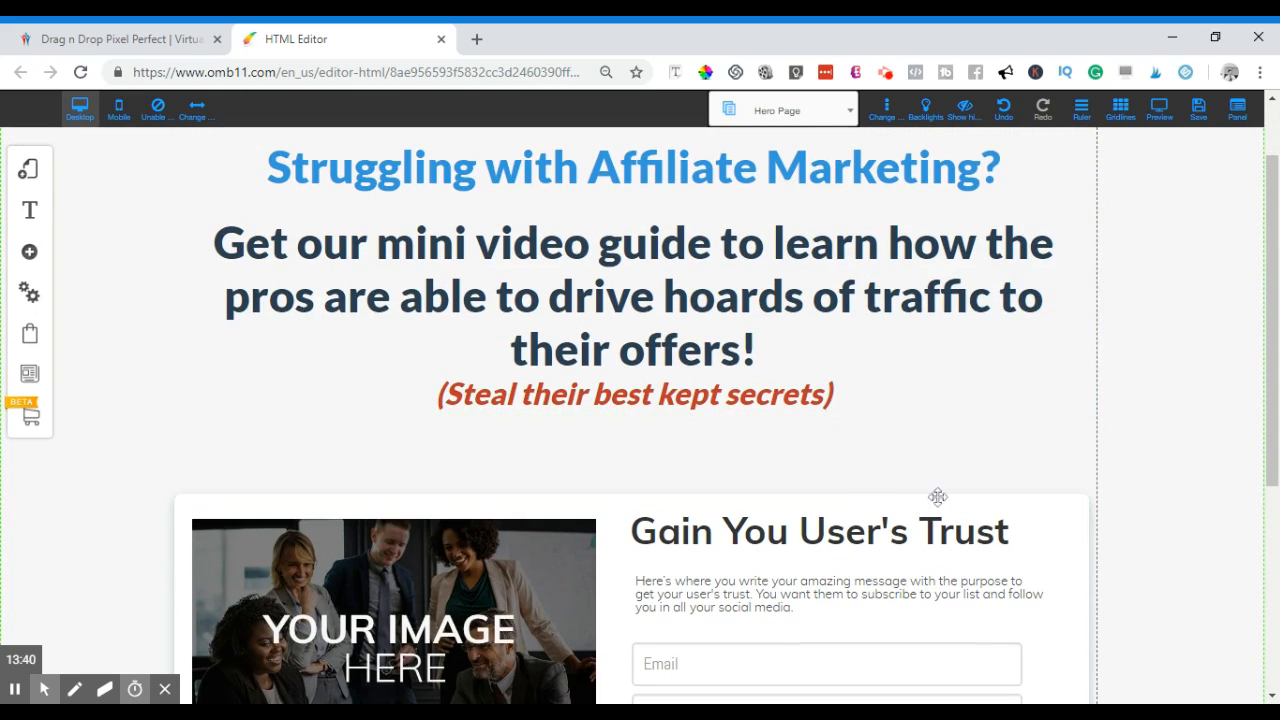
pyautogui.click(1060, 512)
pyautogui.click(1068, 543)
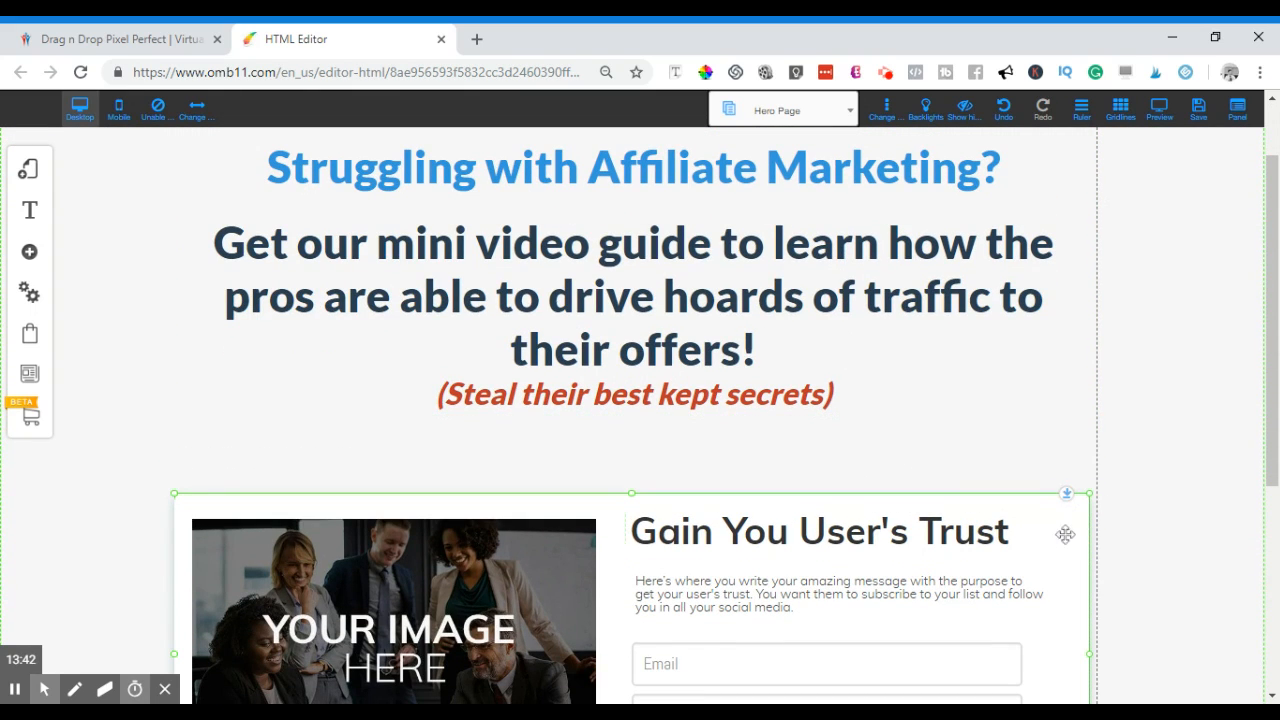
pyautogui.moveTo(1066, 496); pyautogui.dragTo(1063, 420)
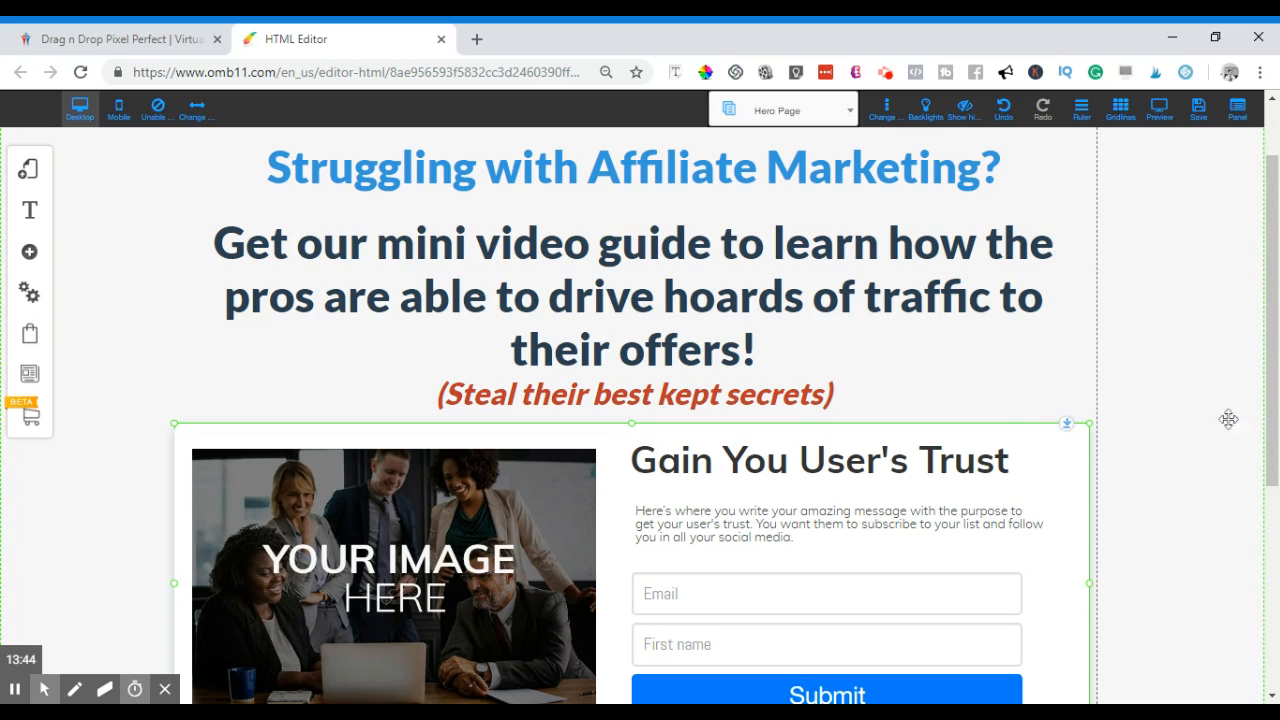
pyautogui.click(668, 270)
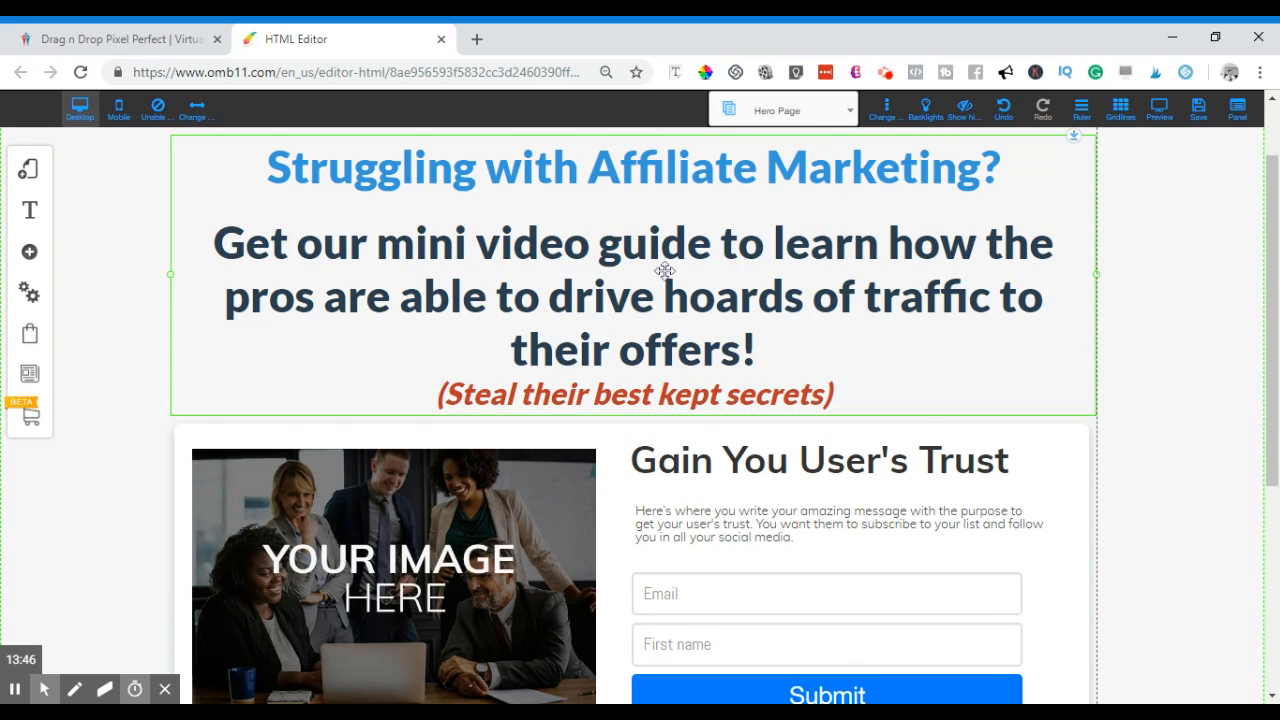
pyautogui.rightClick(665, 269)
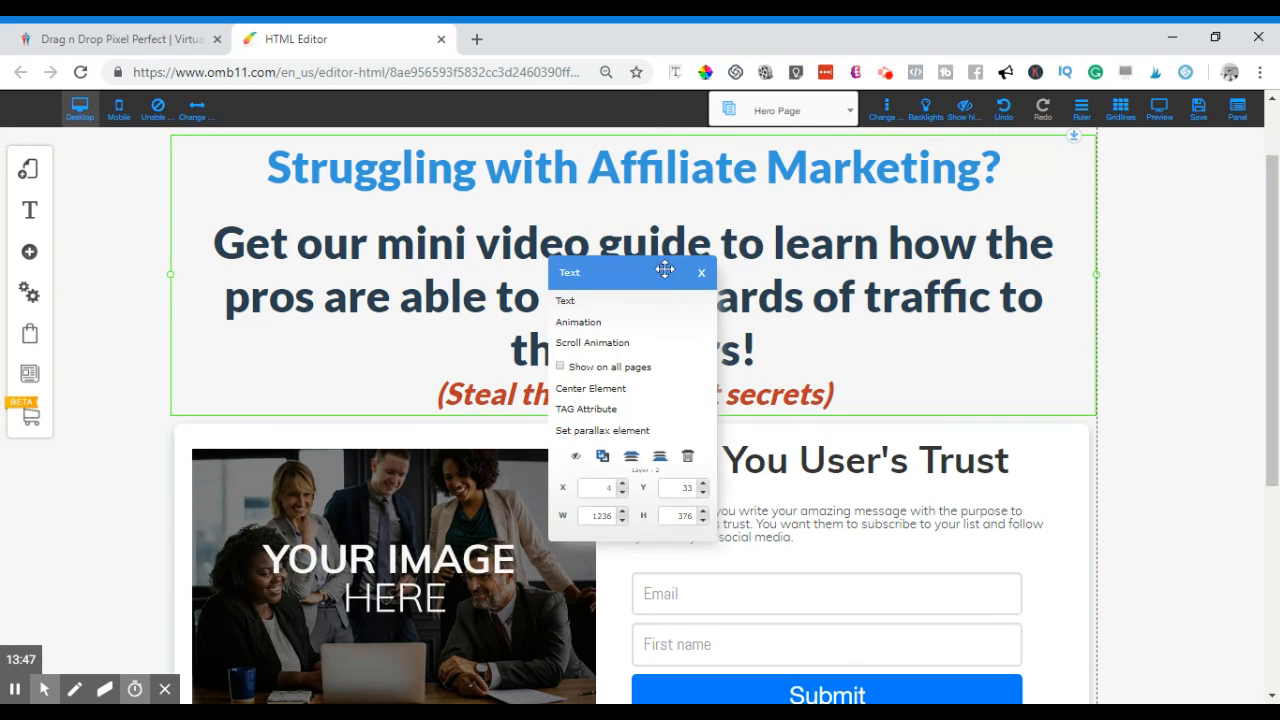
pyautogui.click(613, 398)
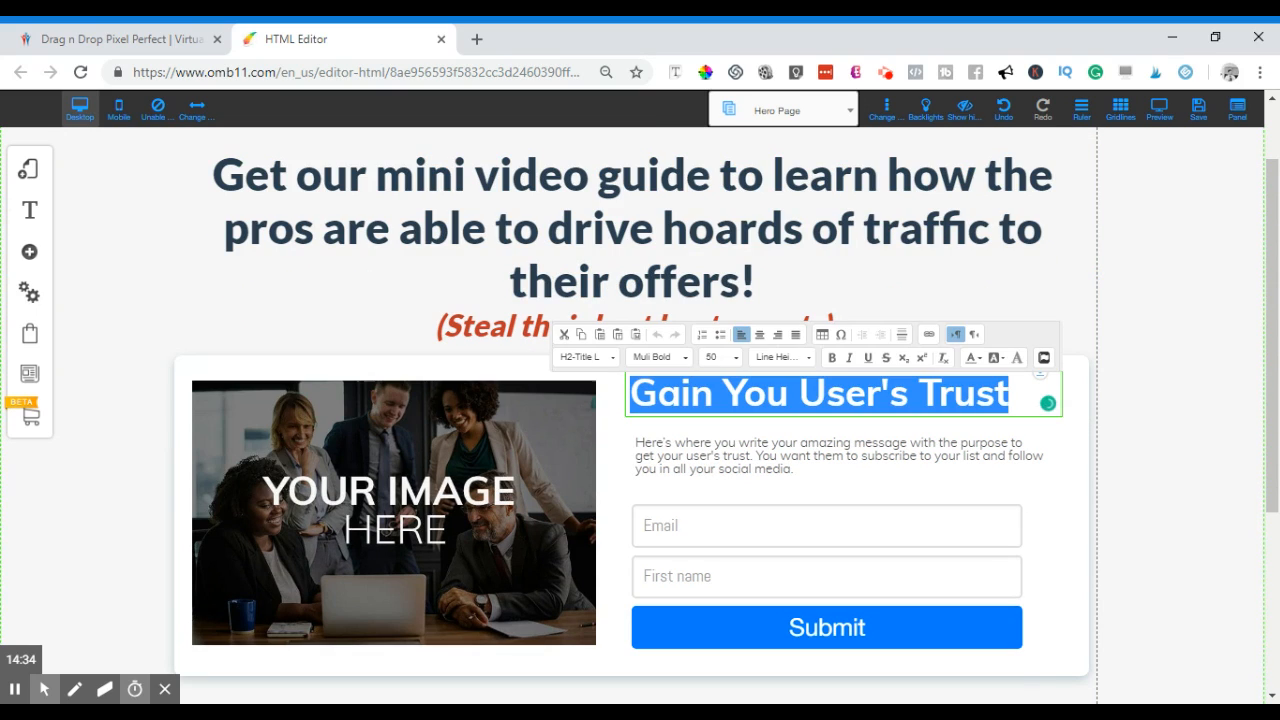
# - Type 'Enter Your Details Below & We'll send it right over!' as the form heading, fixing the typo
pyautogui.write('Enter Your Details Below')
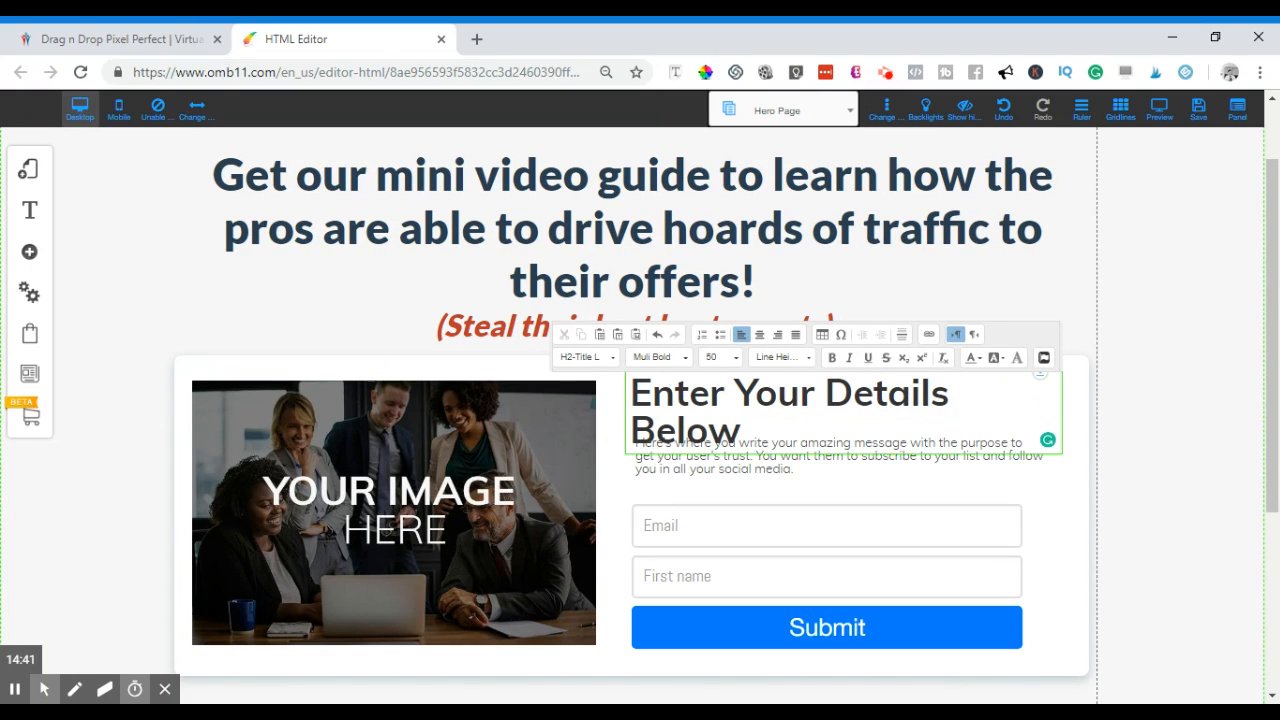
pyautogui.write(' & ')
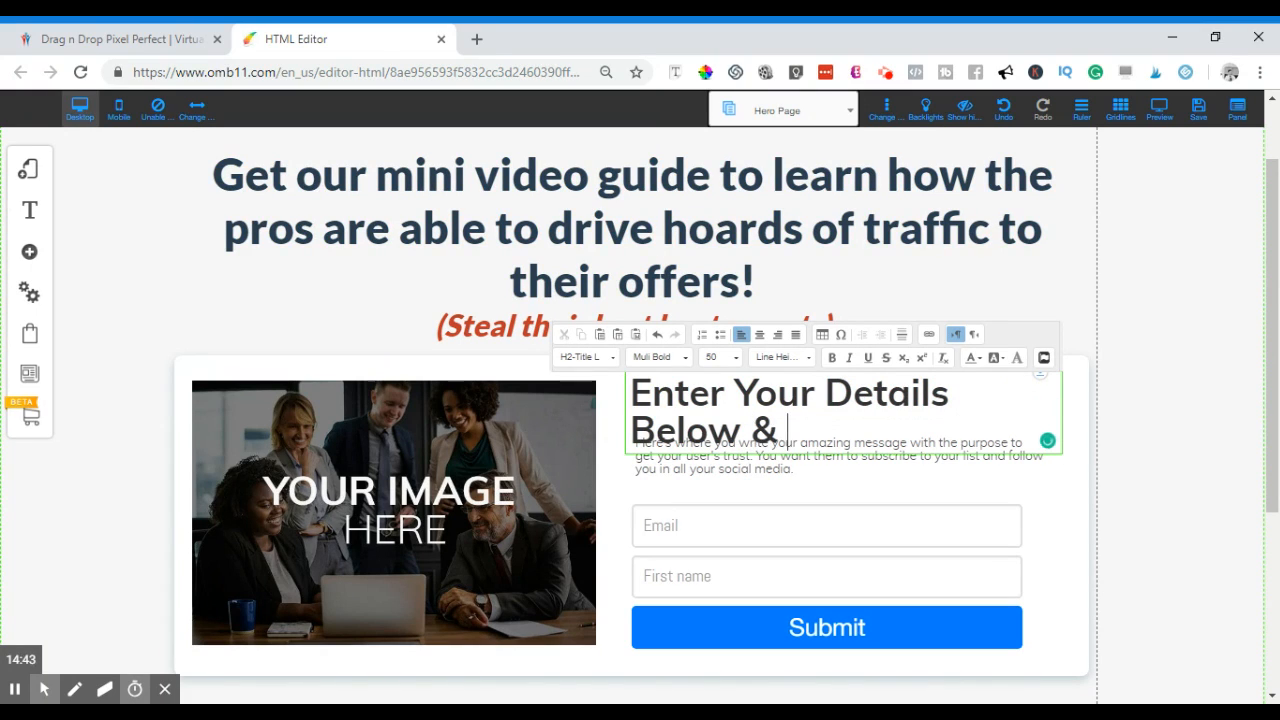
pyautogui.write("We'll send it ")
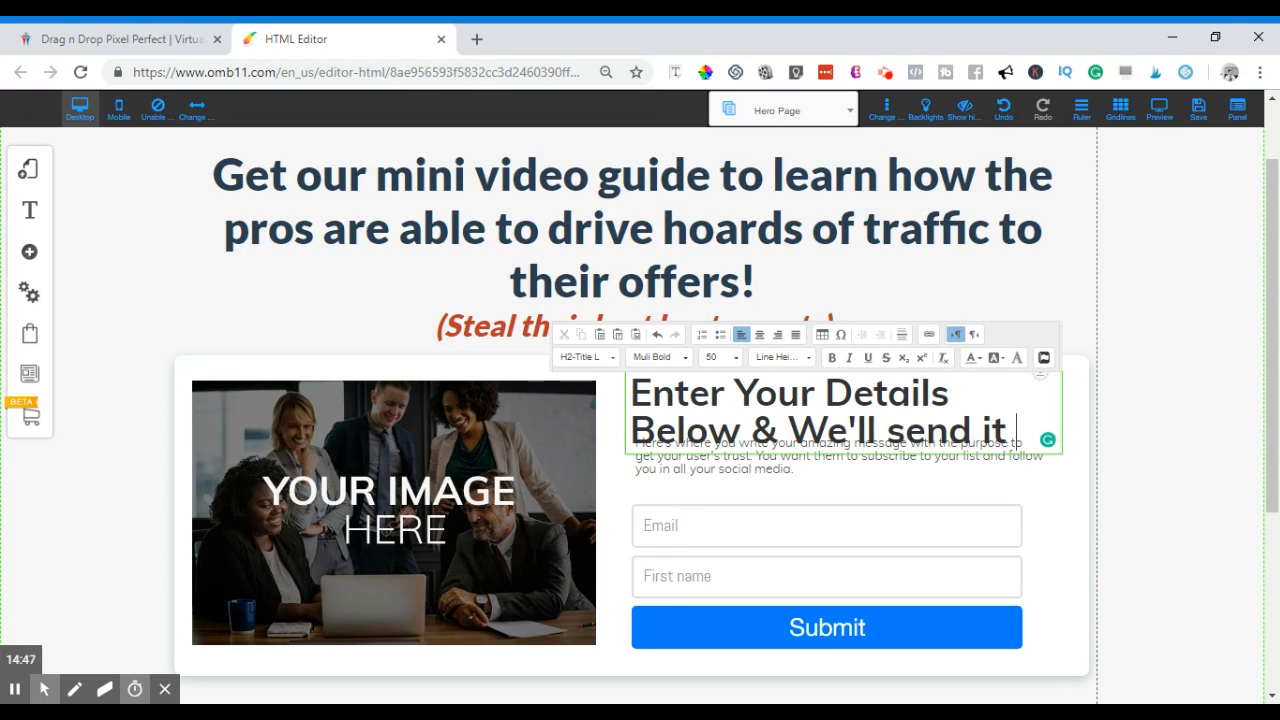
pyautogui.write('over')
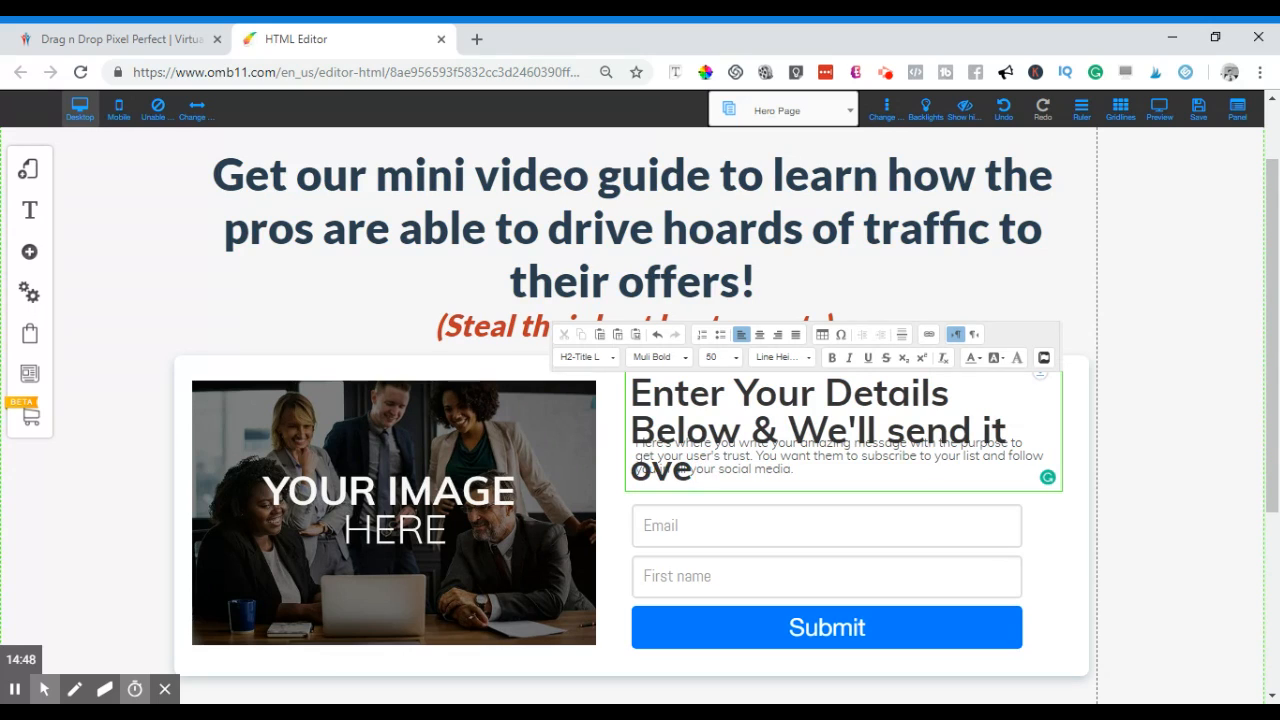
pyautogui.press('BackSpace')
pyautogui.press('BackSpace')
pyautogui.press('BackSpace')
pyautogui.write('re')
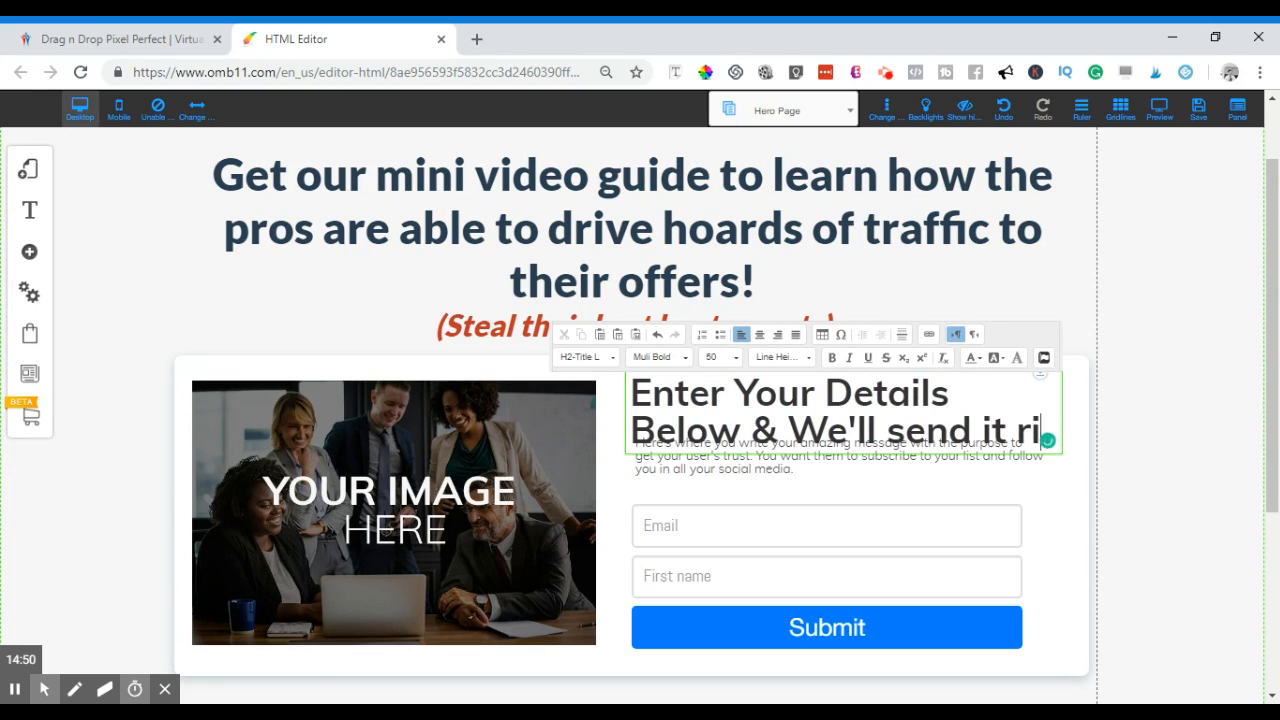
pyautogui.write('ght over!')
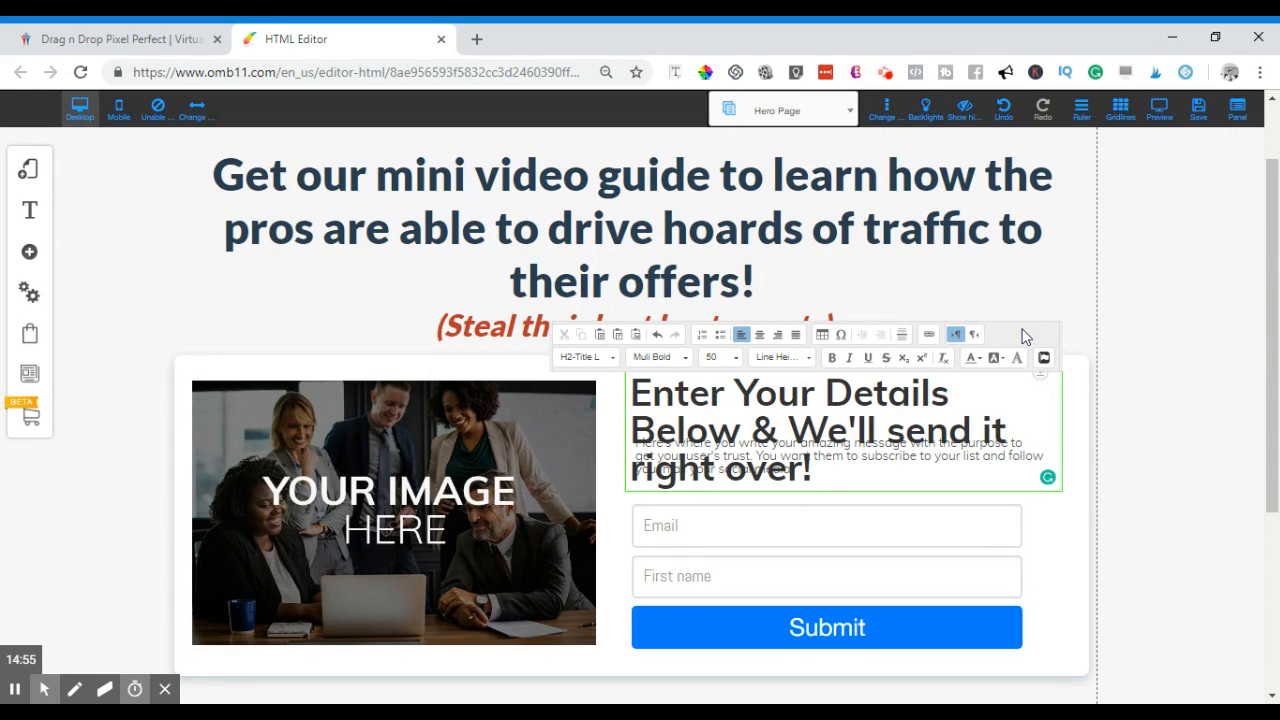
pyautogui.hotkey('ctrl', 'a')
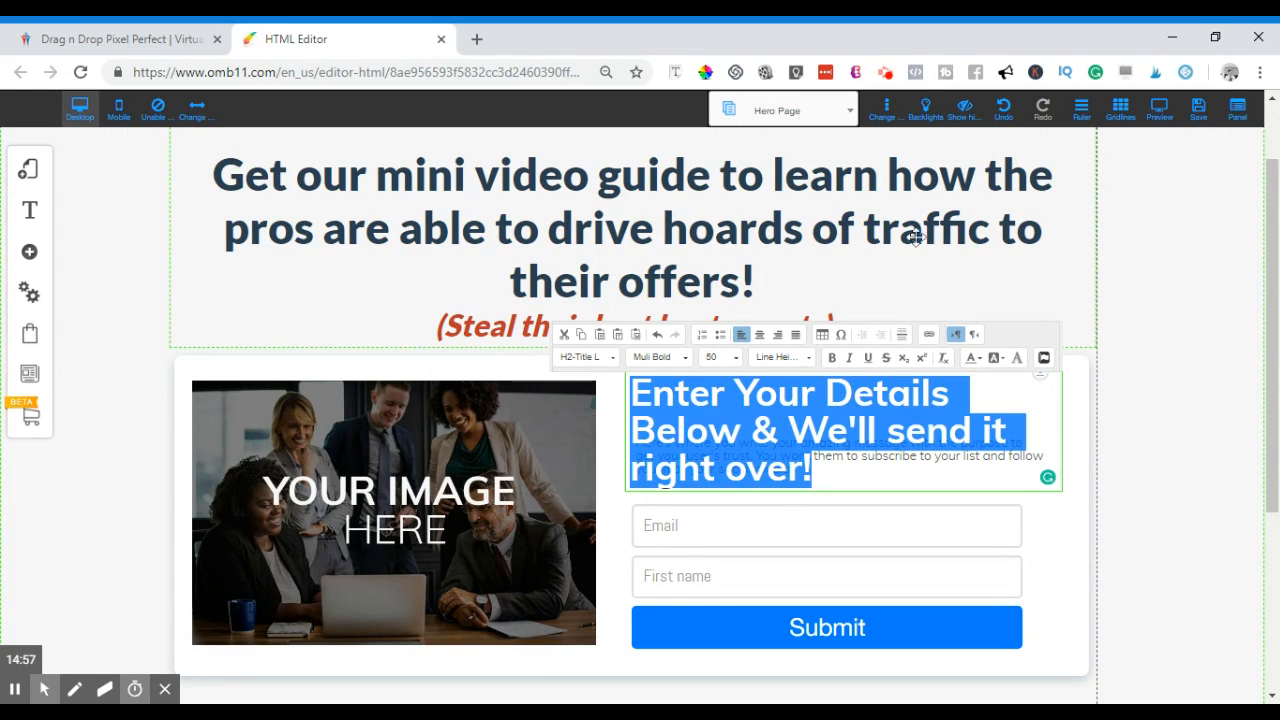
# - Set the form heading to font size 40 and pull the '&' back onto the first line
pyautogui.click(728, 357)
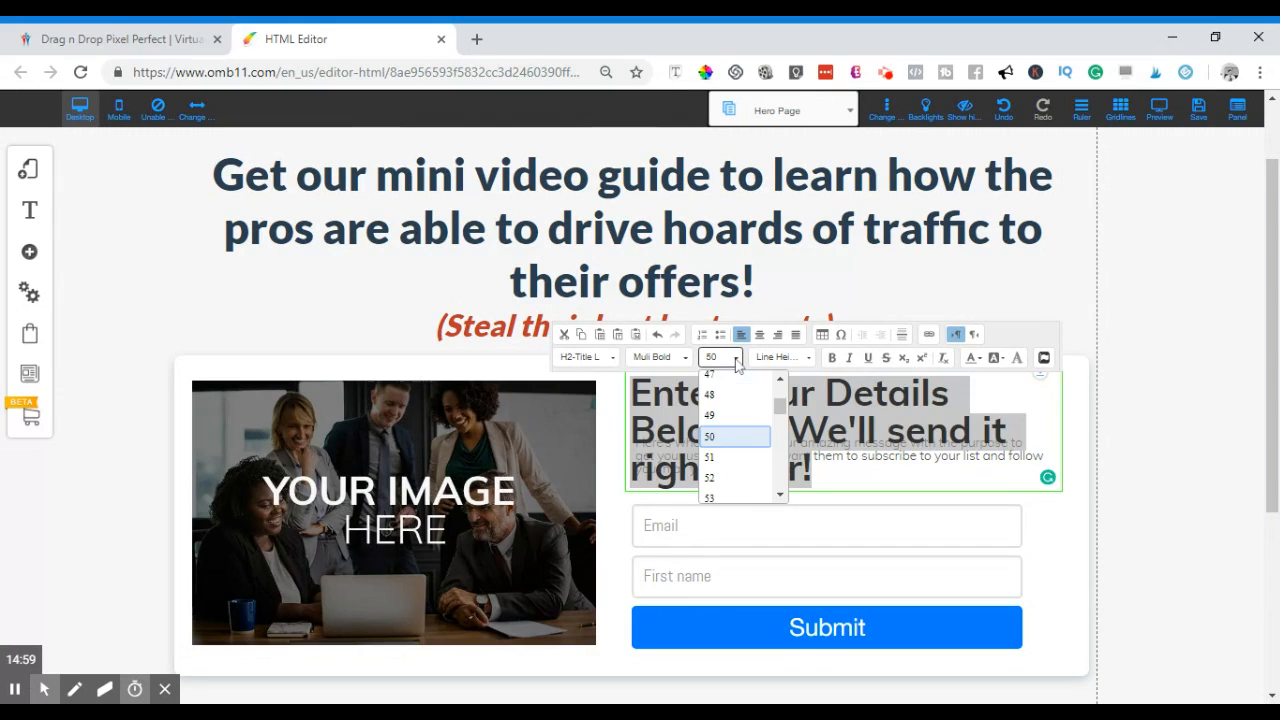
pyautogui.scroll(3, 740, 425)
pyautogui.click(729, 420)
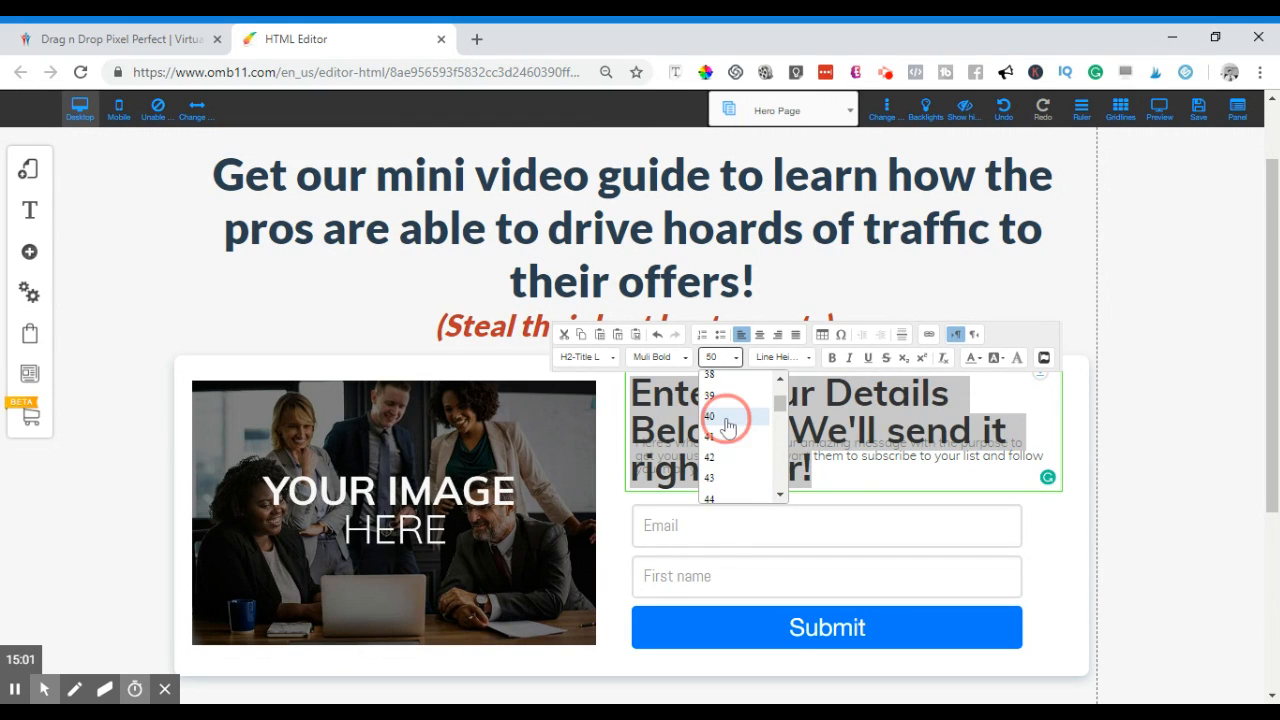
pyautogui.click(838, 390)
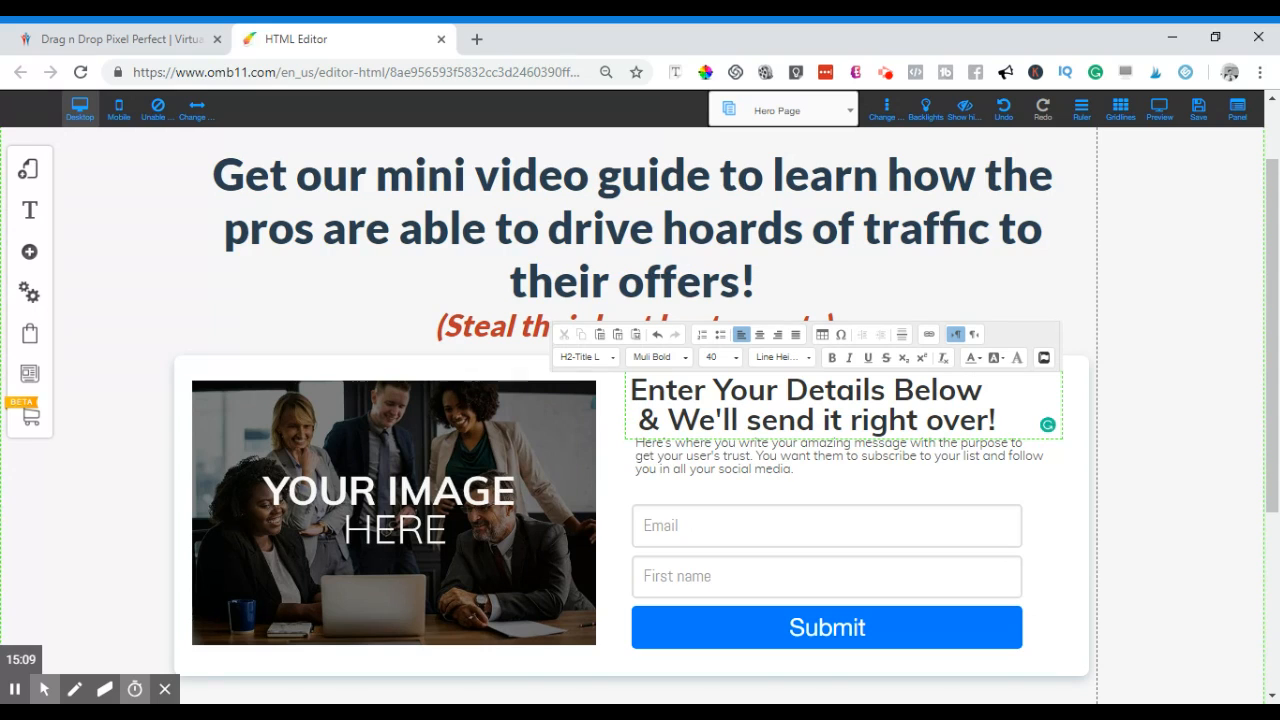
pyautogui.press('BackSpace')
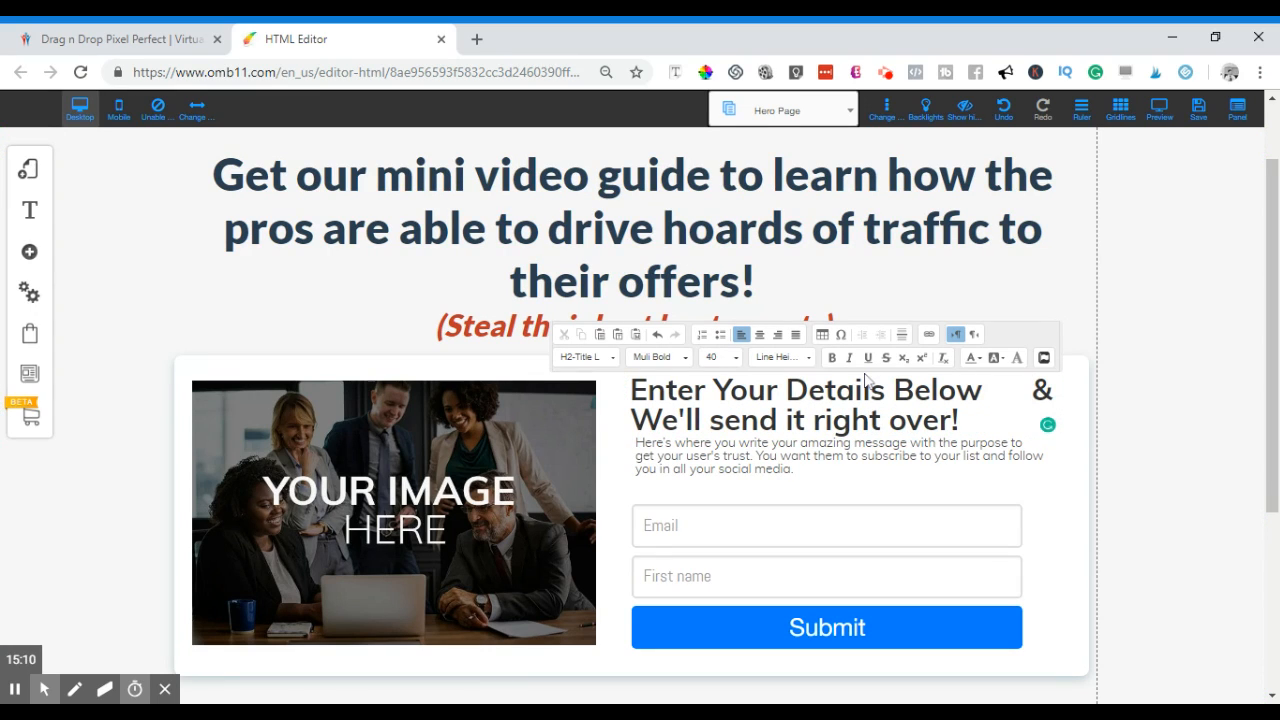
pyautogui.press('BackSpace')
pyautogui.press('BackSpace')
pyautogui.press('BackSpace')
pyautogui.press('BackSpace')
pyautogui.press('BackSpace')
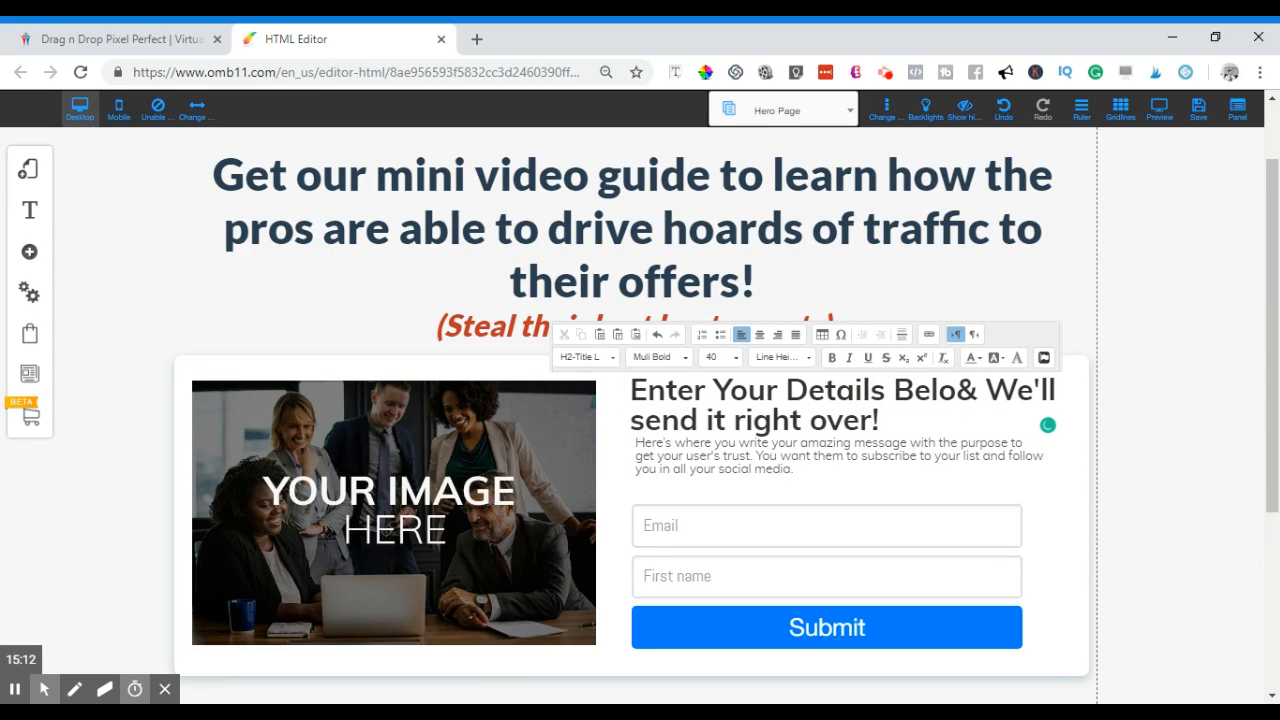
pyautogui.write('w')
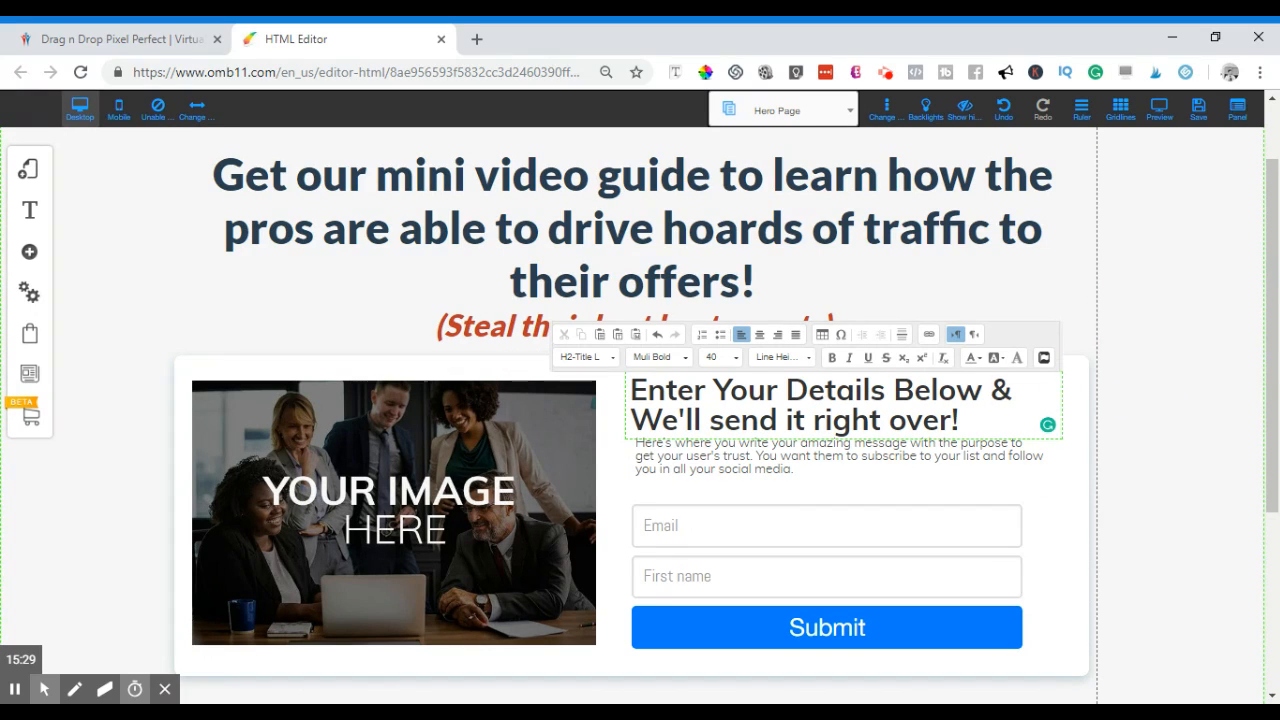
pyautogui.scroll(2, 965, 340)
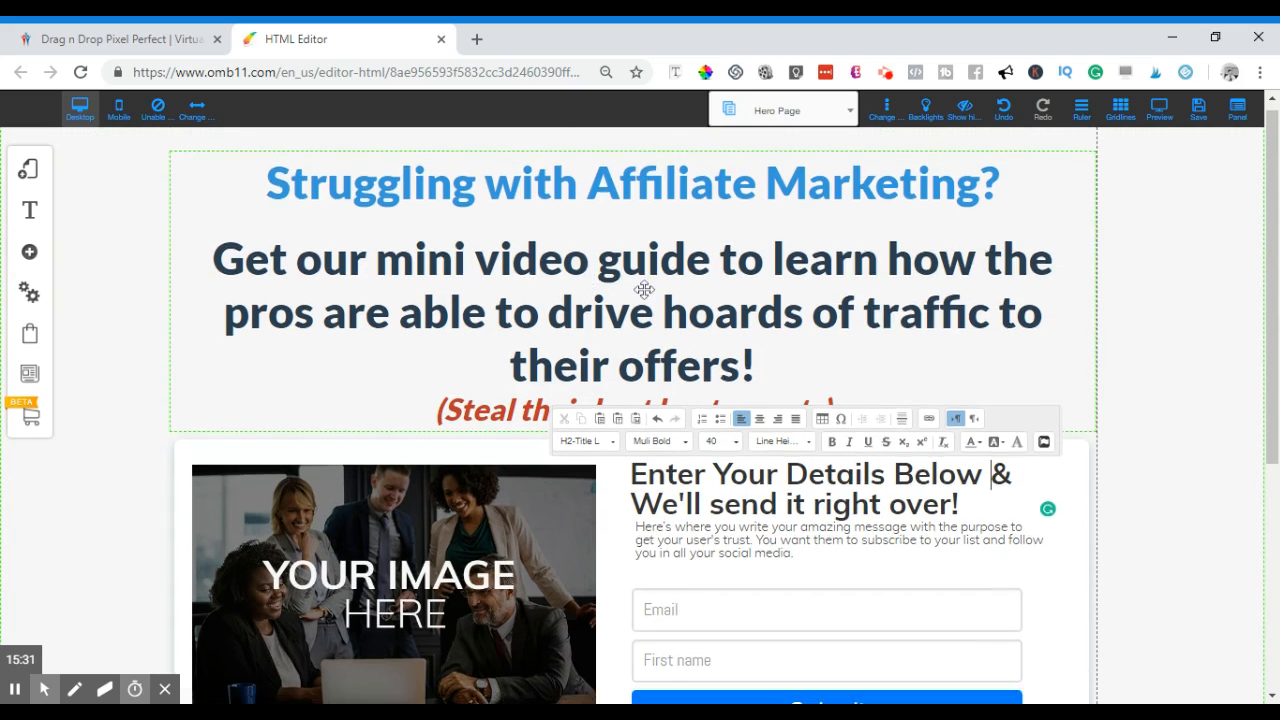
pyautogui.scroll(-3, 1262, 338)
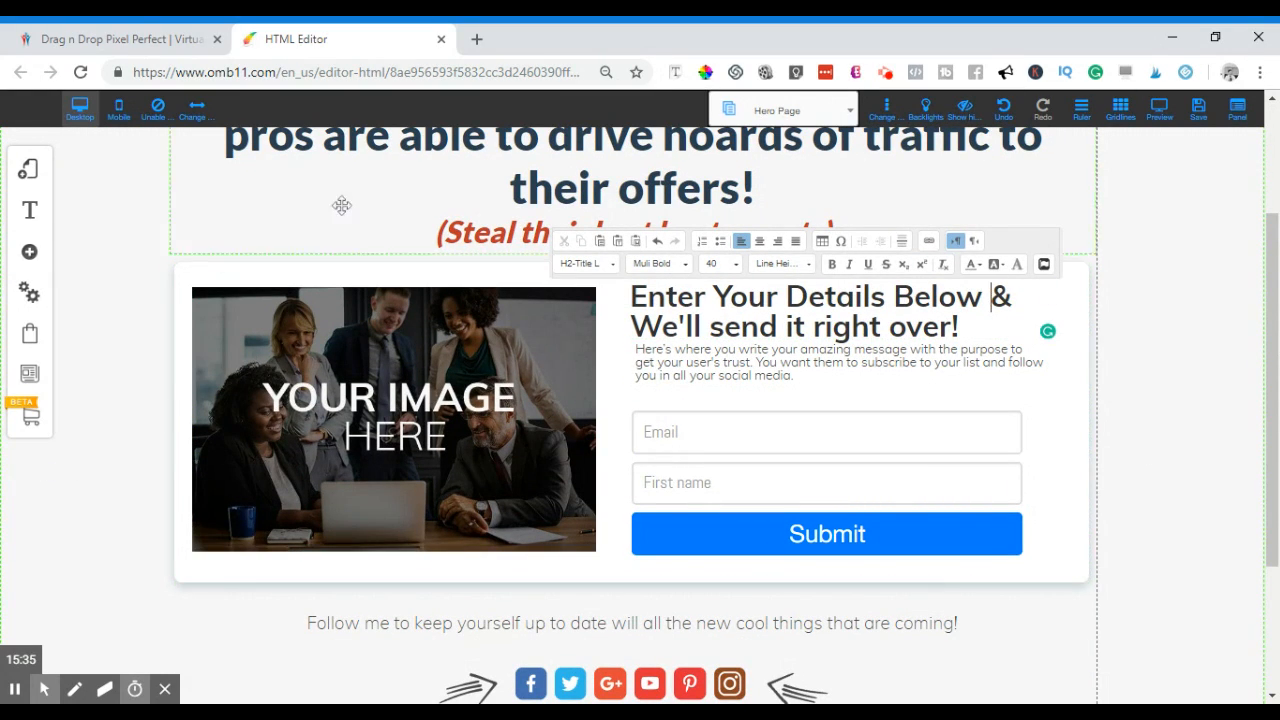
# - Open the image library from the placeholder image's Change Image option
pyautogui.click(402, 440)
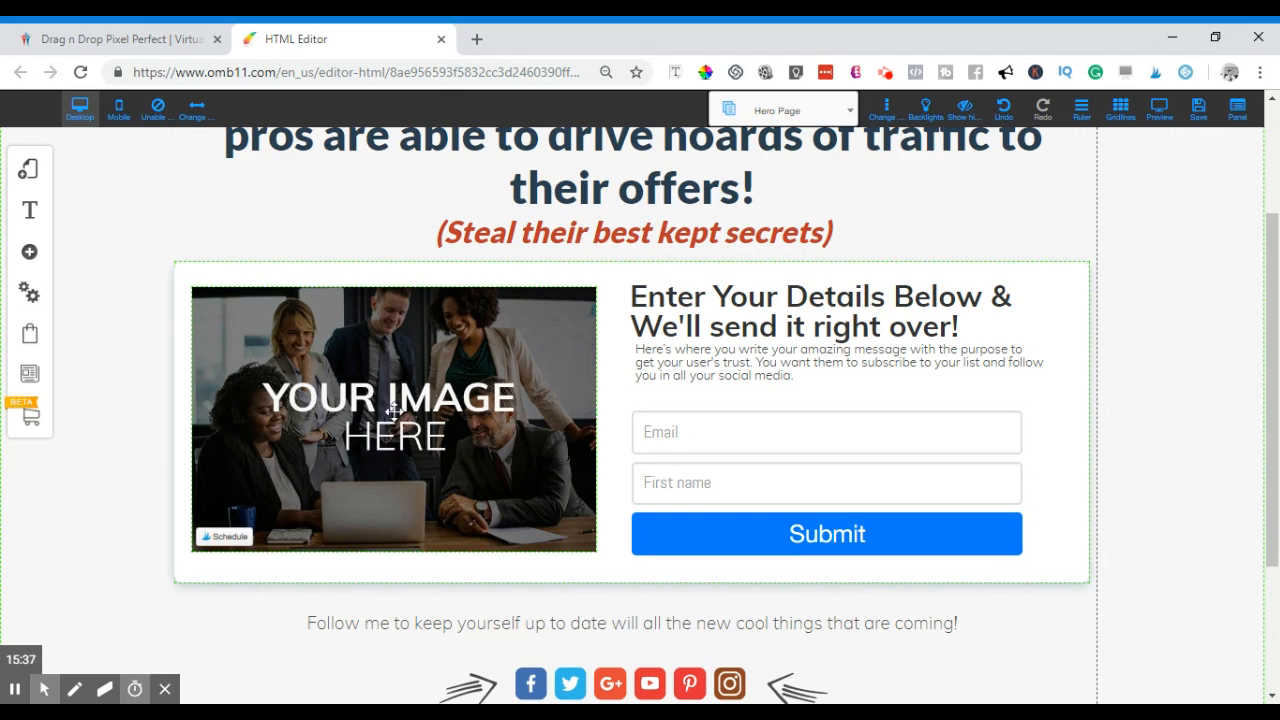
pyautogui.click(371, 389)
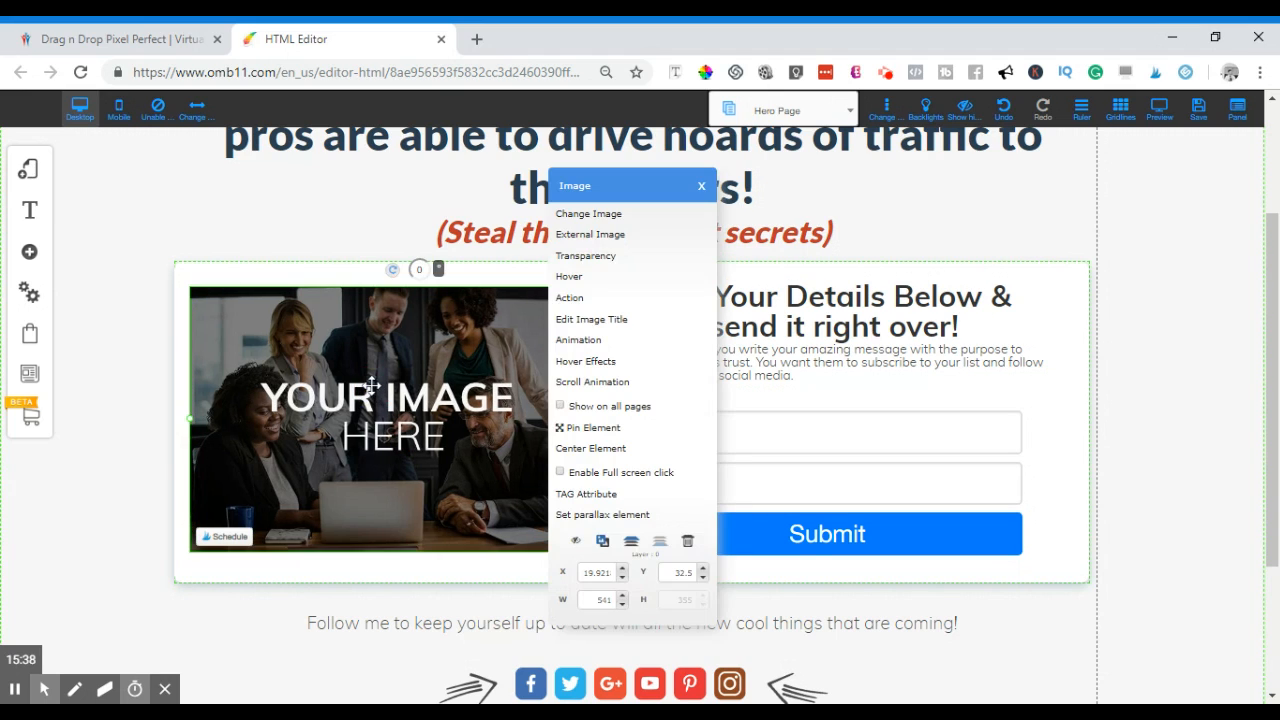
pyautogui.click(604, 216)
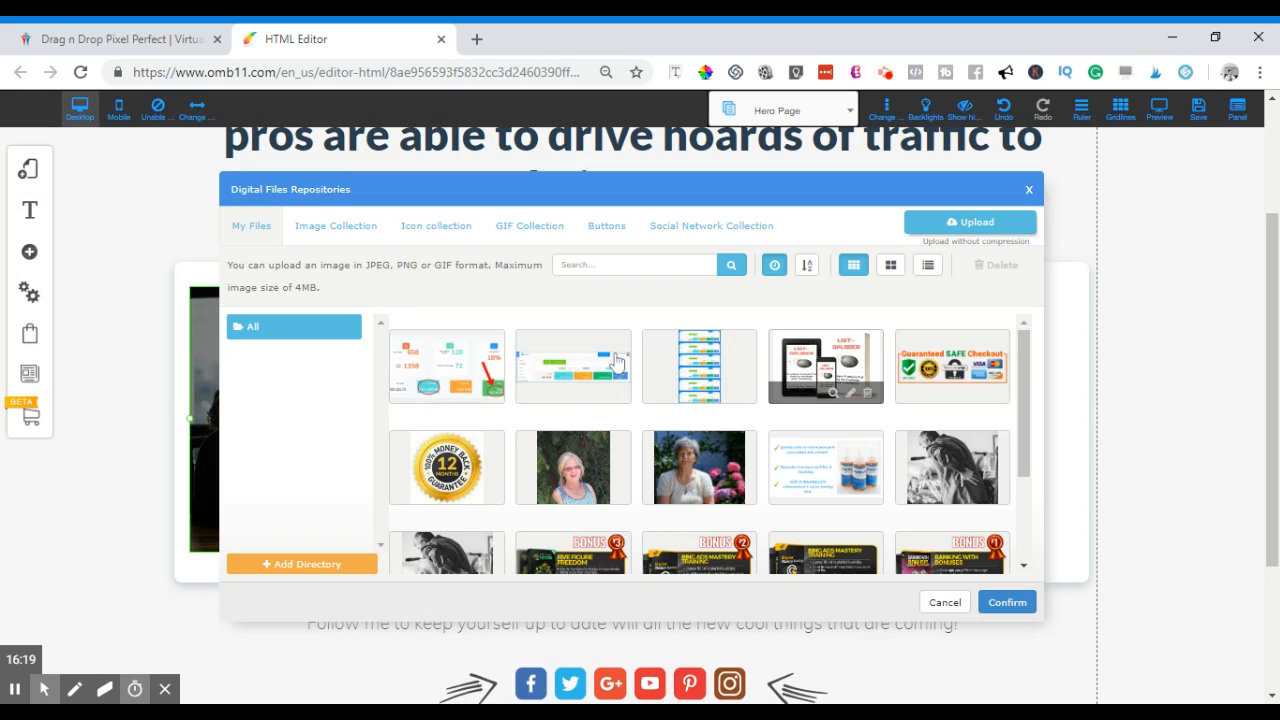
pyautogui.scroll(-3, 785, 422)
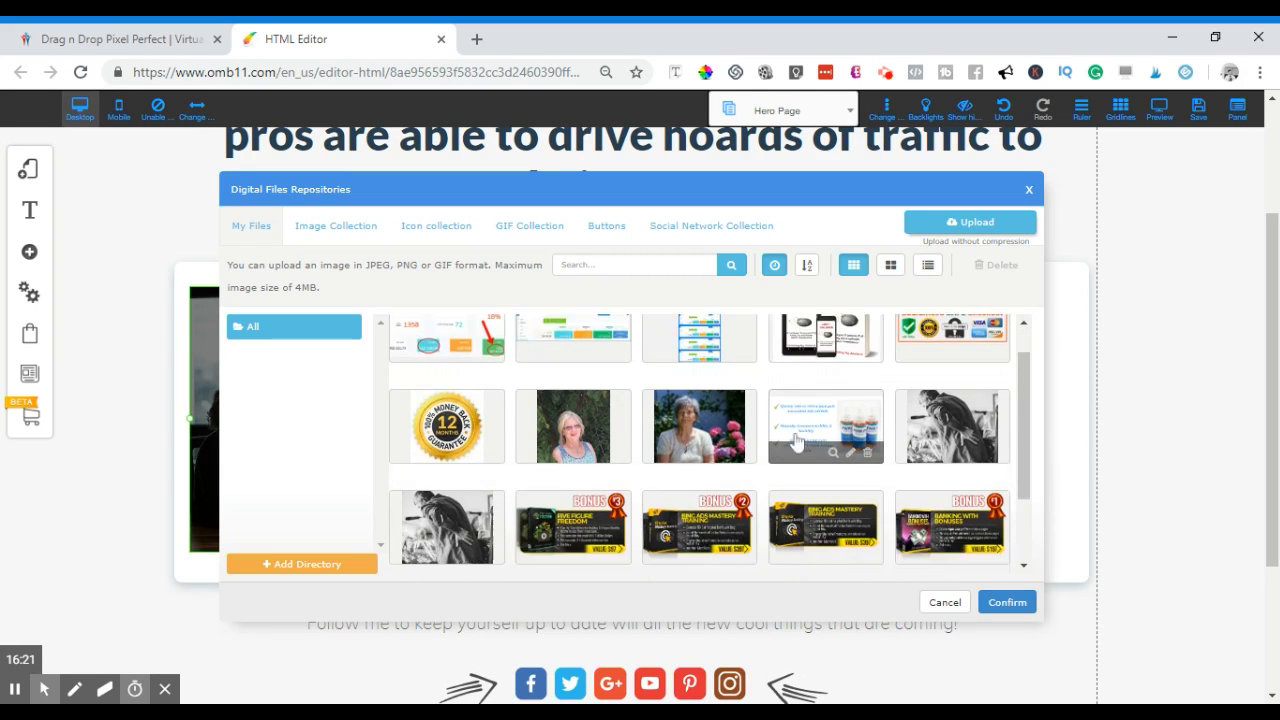
pyautogui.scroll(-3, 795, 444)
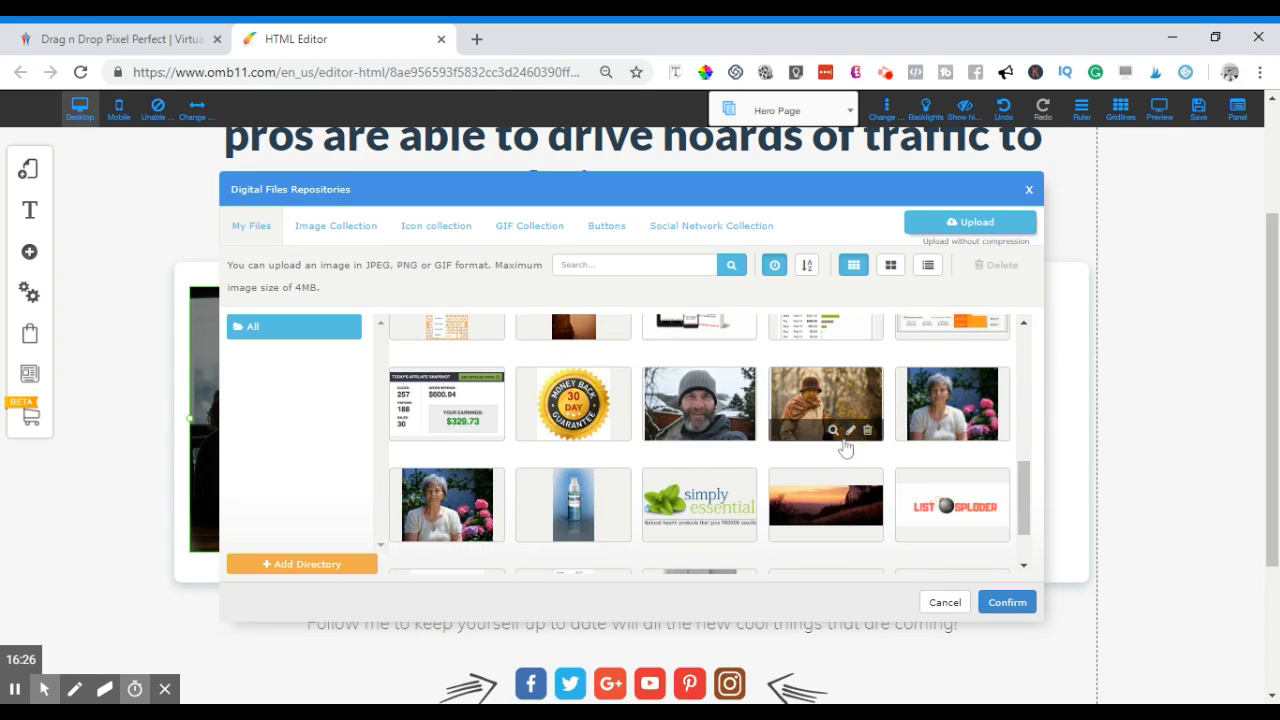
pyautogui.scroll(-1, 835, 452)
pyautogui.scroll(-5, 815, 465)
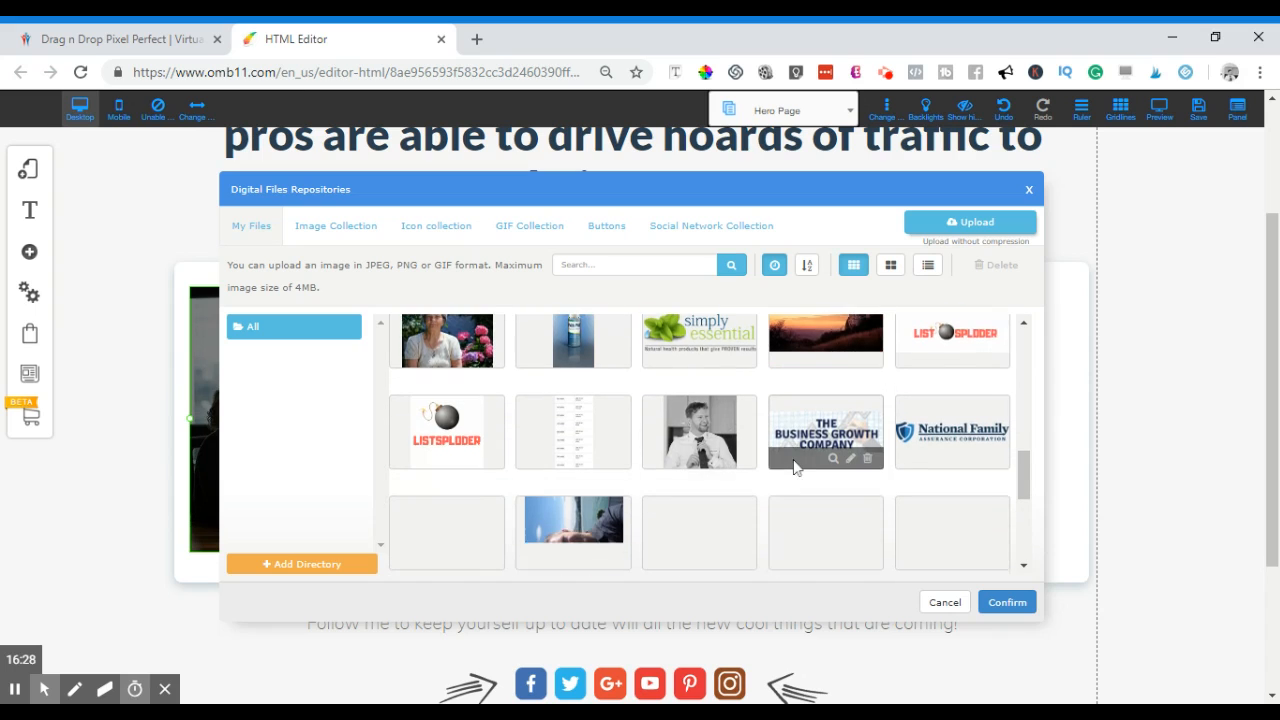
pyautogui.scroll(1, 690, 470)
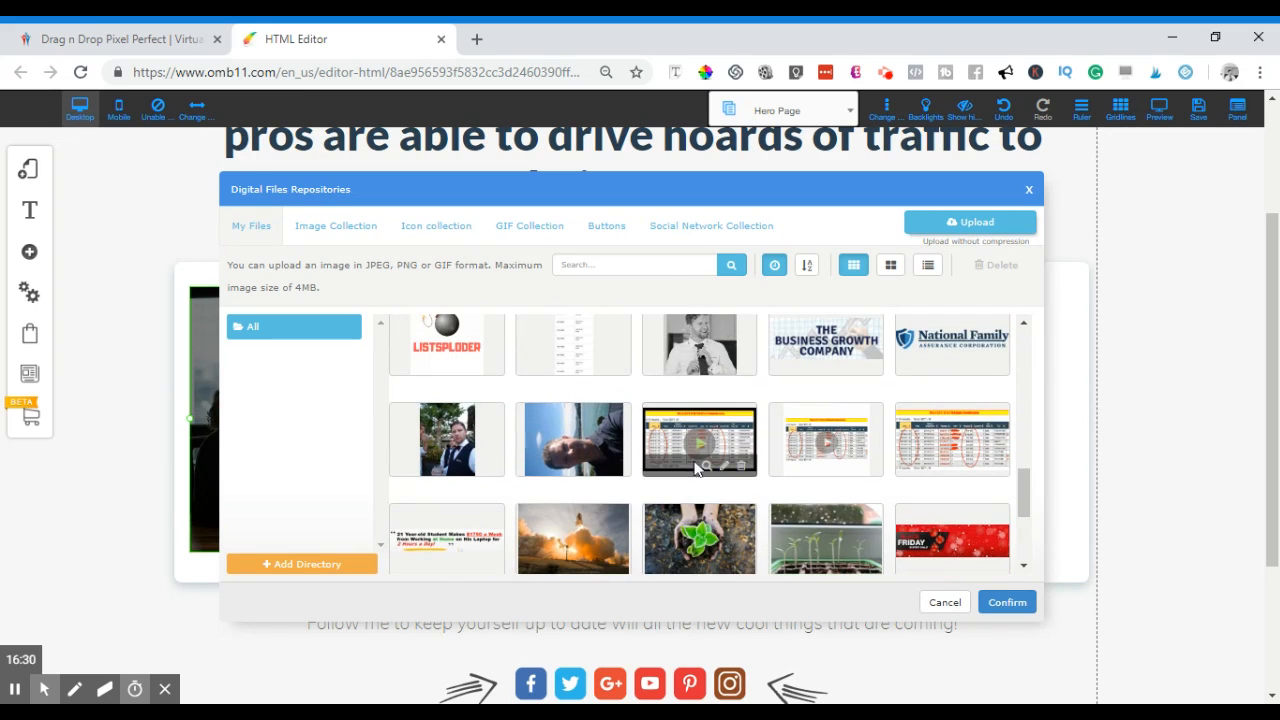
pyautogui.scroll(2, 817, 415)
pyautogui.scroll(-1, 866, 448)
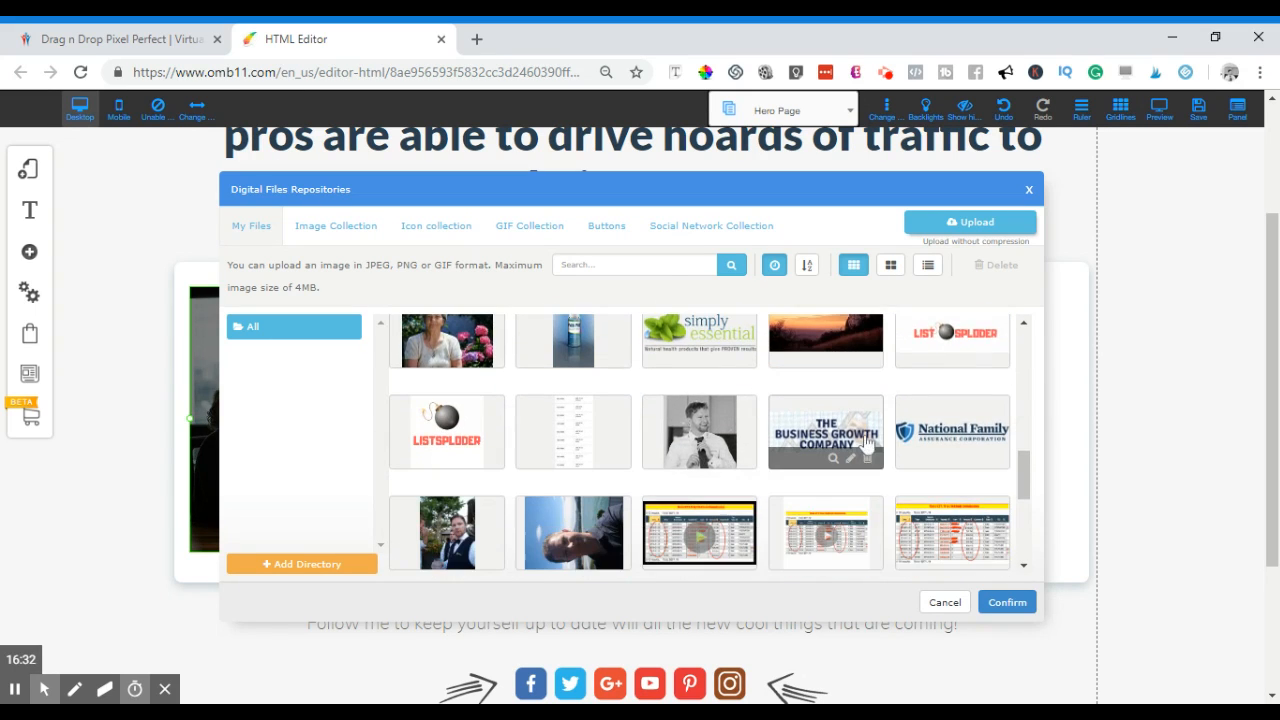
pyautogui.scroll(-2, 815, 410)
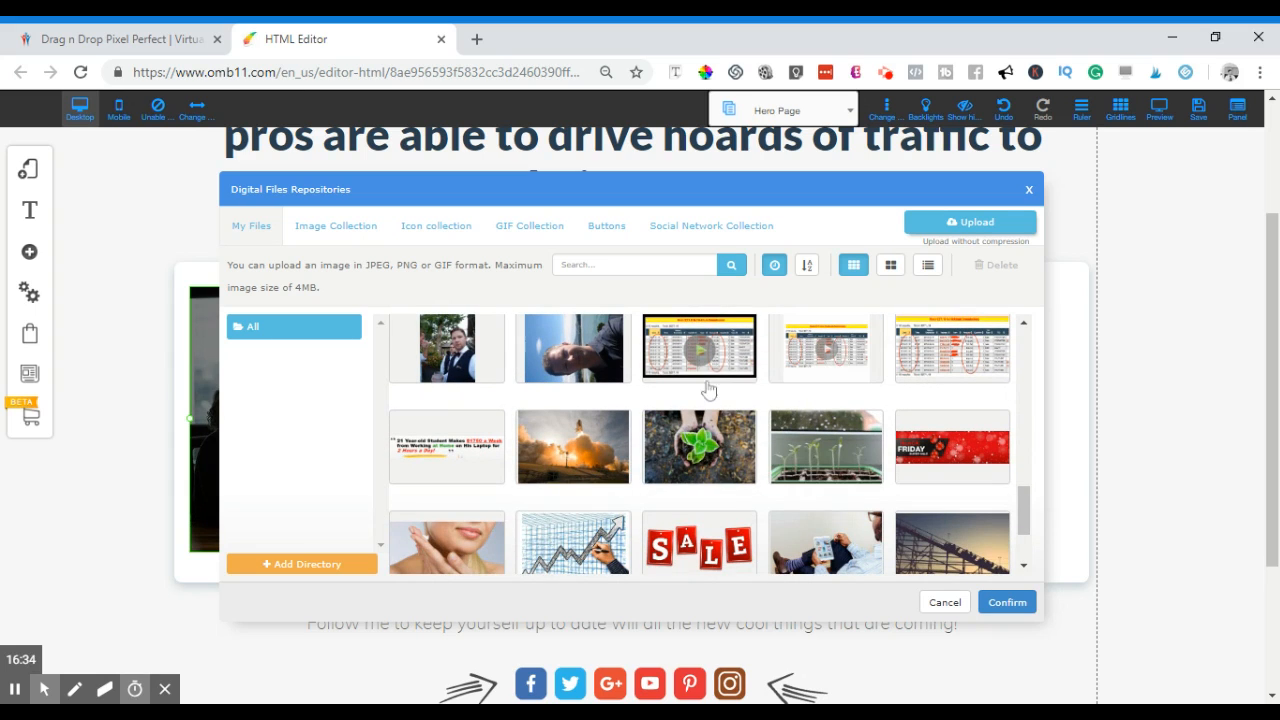
pyautogui.scroll(-1, 820, 365)
pyautogui.scroll(2, 830, 408)
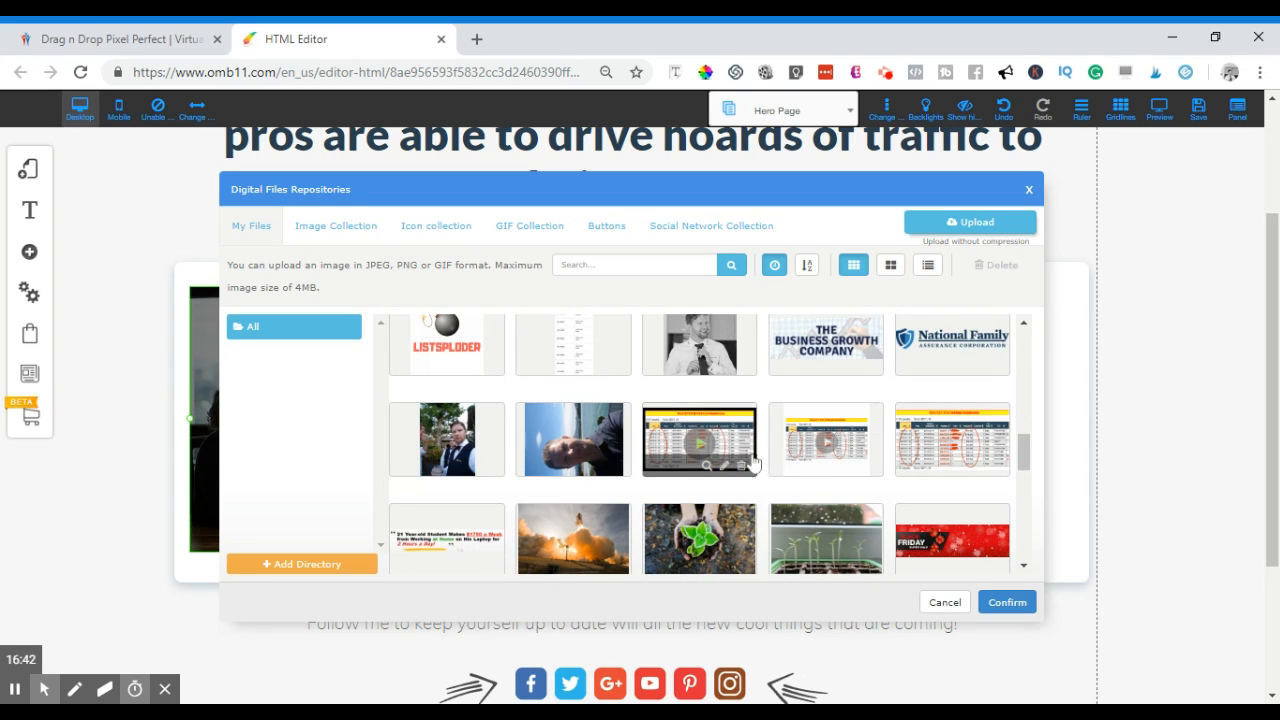
pyautogui.scroll(-1, 840, 450)
pyautogui.scroll(-1, 815, 449)
pyautogui.scroll(2, 815, 451)
pyautogui.scroll(-2, 764, 438)
pyautogui.scroll(-3, 764, 438)
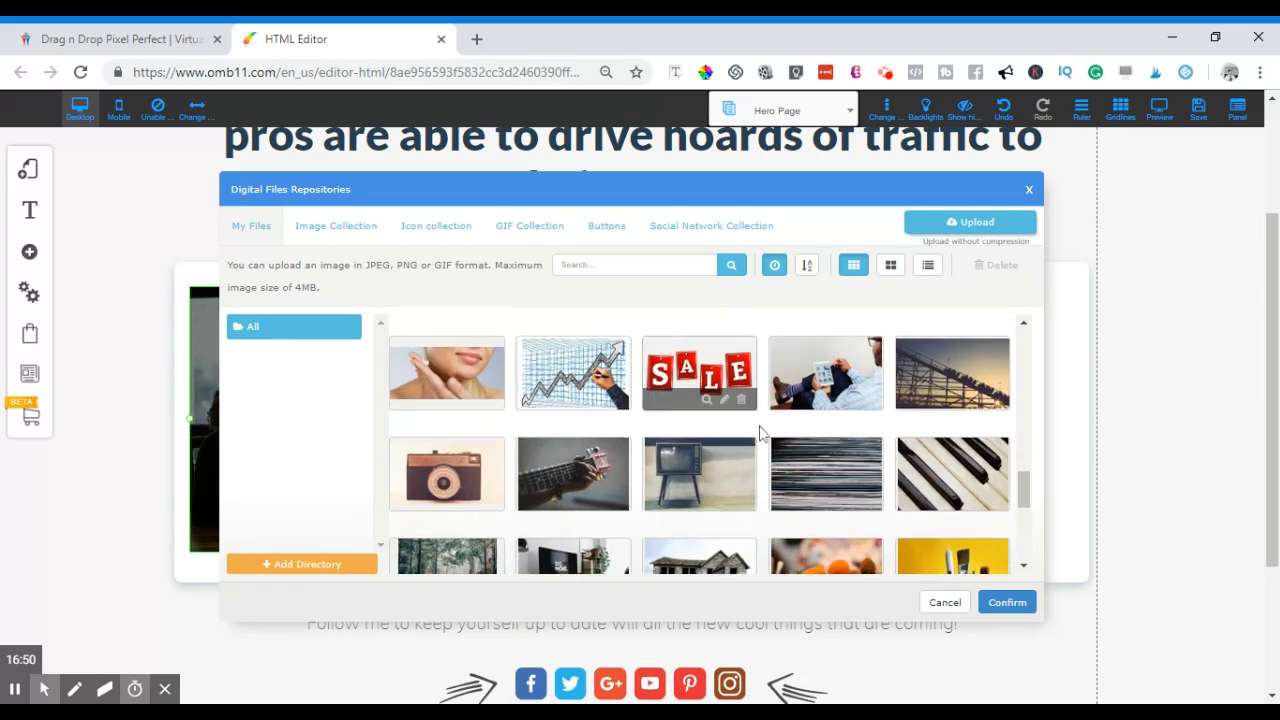
pyautogui.scroll(-3, 765, 437)
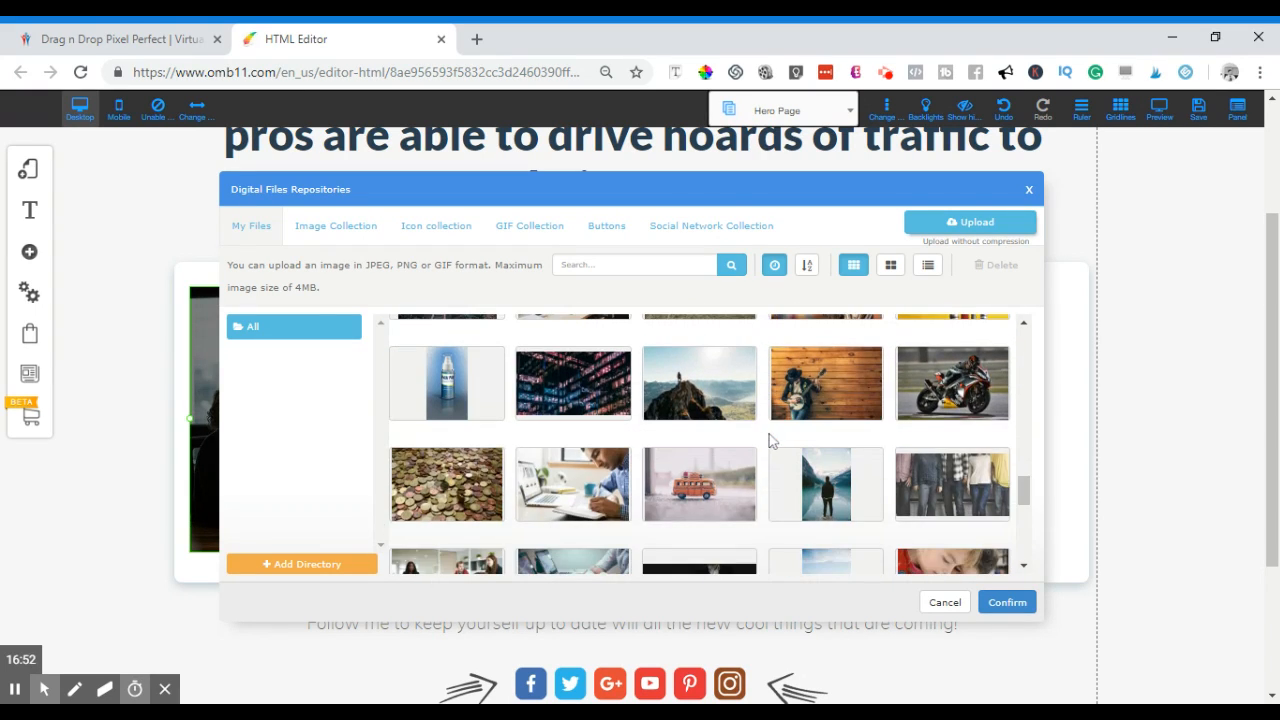
pyautogui.scroll(2, 769, 441)
pyautogui.scroll(5, 769, 441)
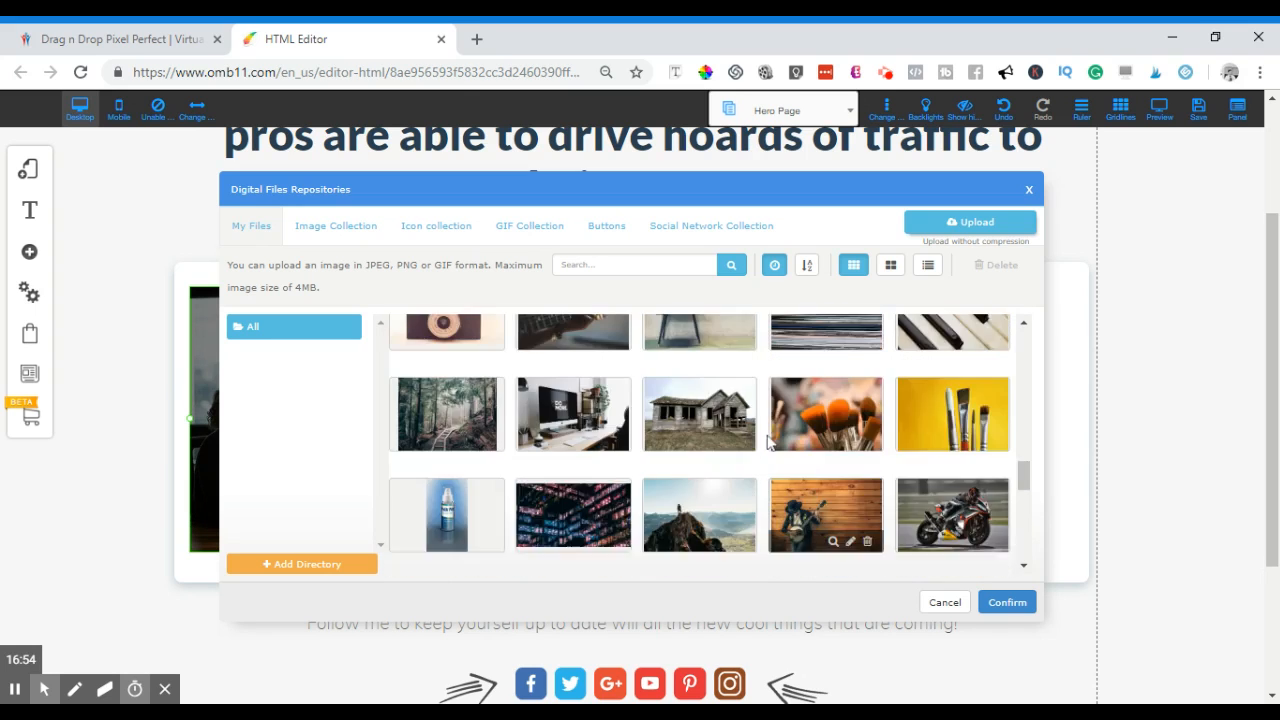
pyautogui.scroll(-2, 760, 455)
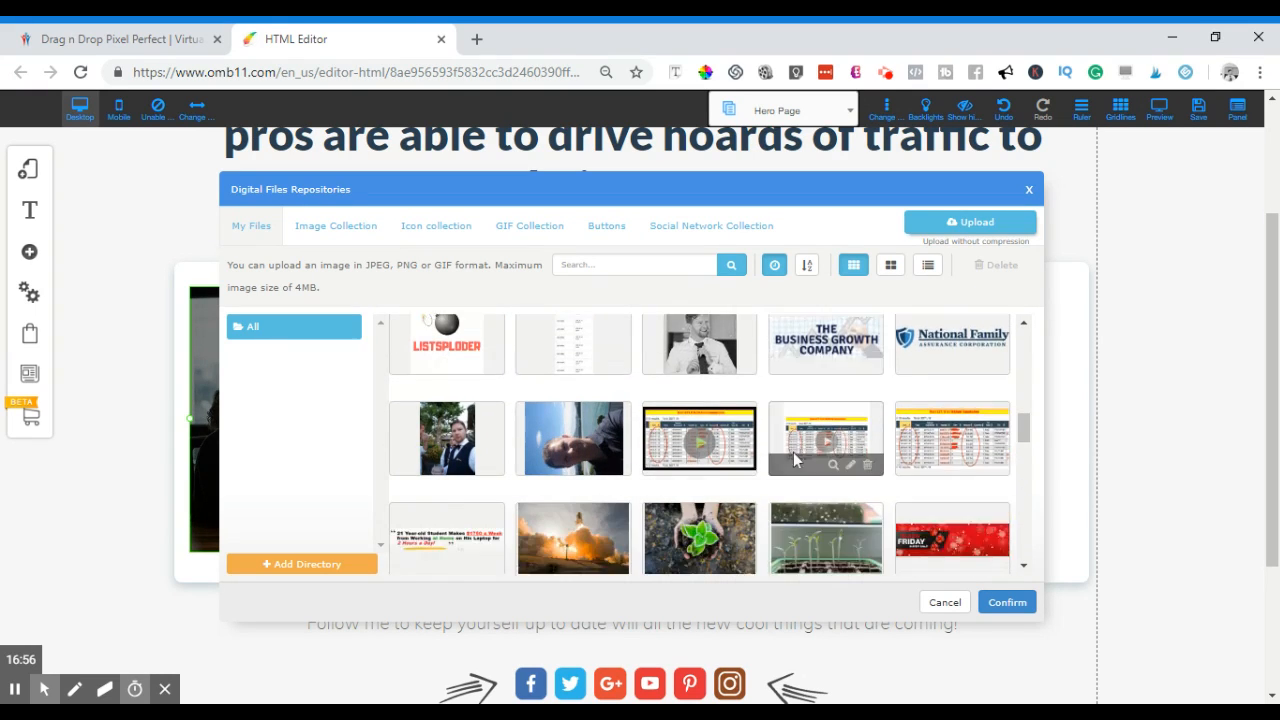
pyautogui.scroll(1, 814, 471)
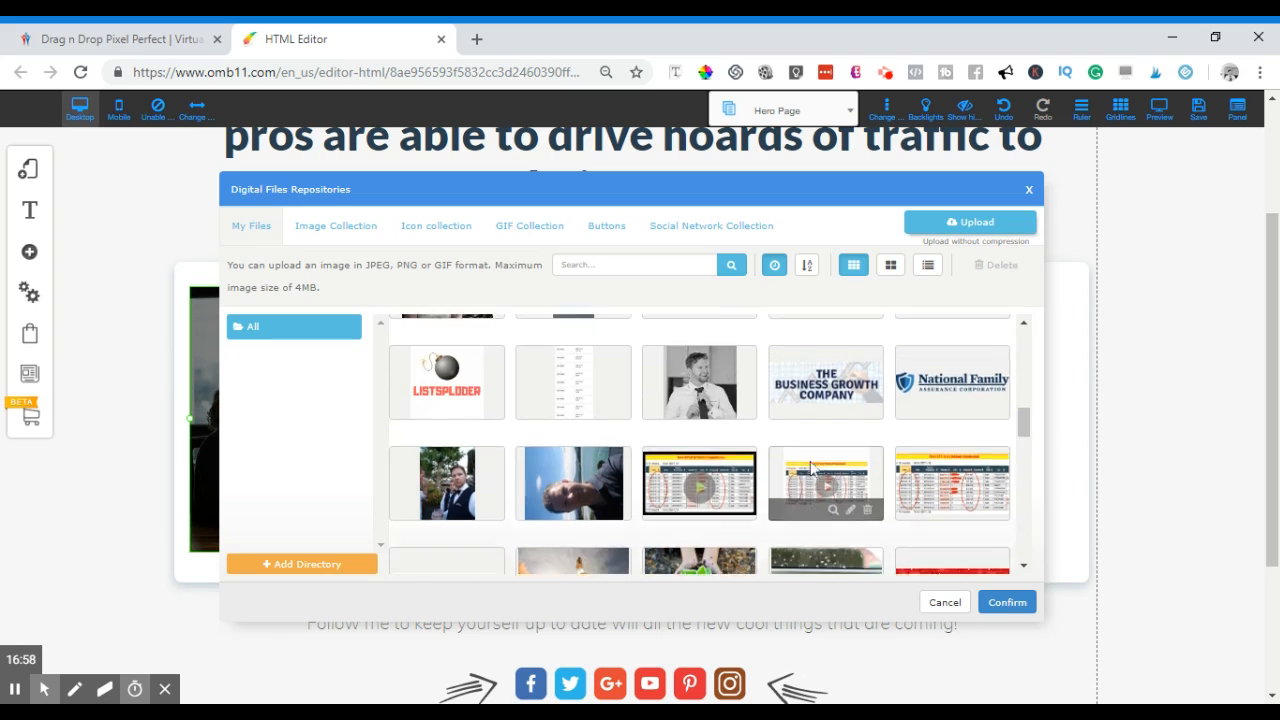
pyautogui.scroll(1, 818, 460)
pyautogui.scroll(2, 740, 503)
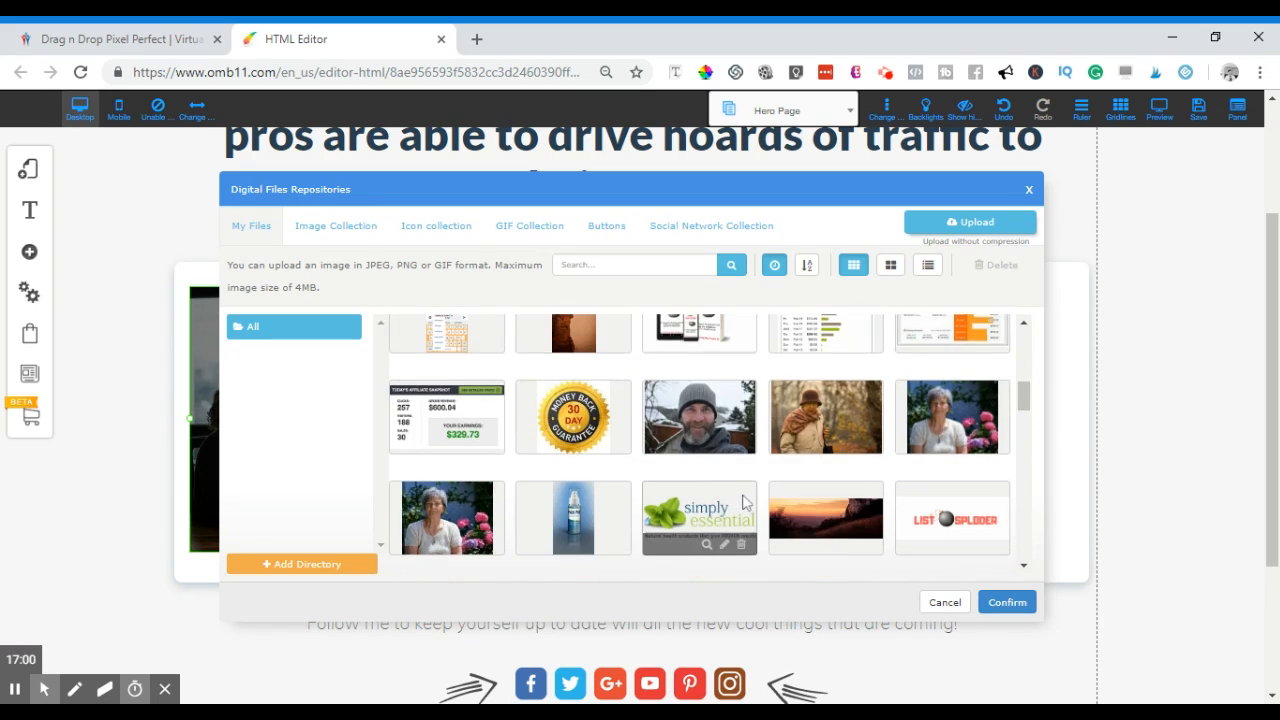
pyautogui.scroll(-1, 745, 503)
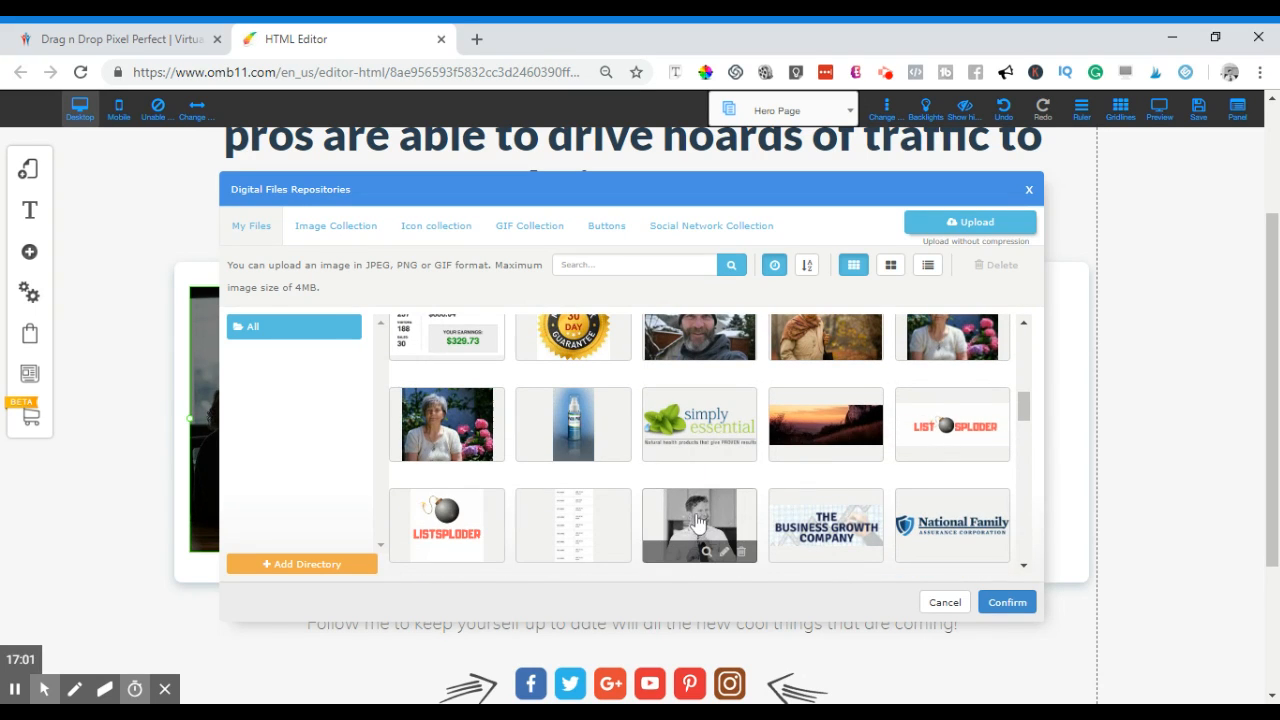
pyautogui.click(1007, 602)
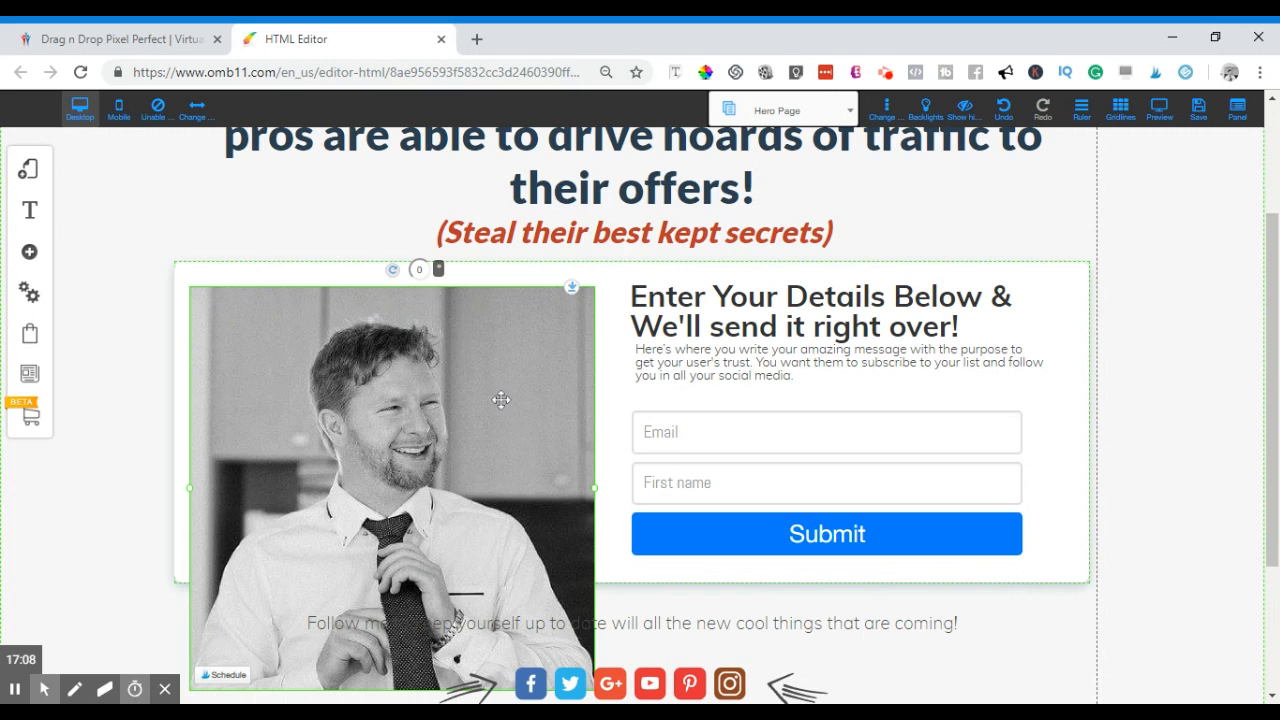
# - Shrink the portrait photo to about half its width and bring up its Image settings
pyautogui.scroll(-2, 470, 543)
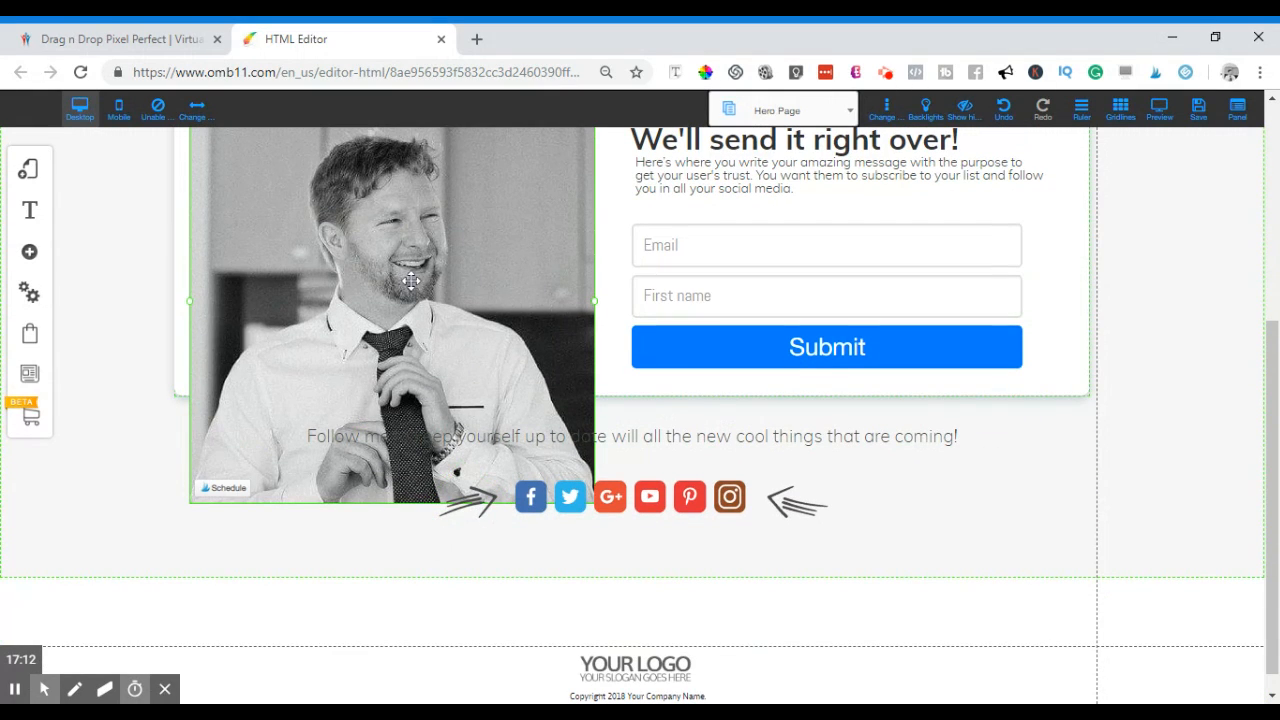
pyautogui.moveTo(594, 301); pyautogui.dragTo(448, 291)
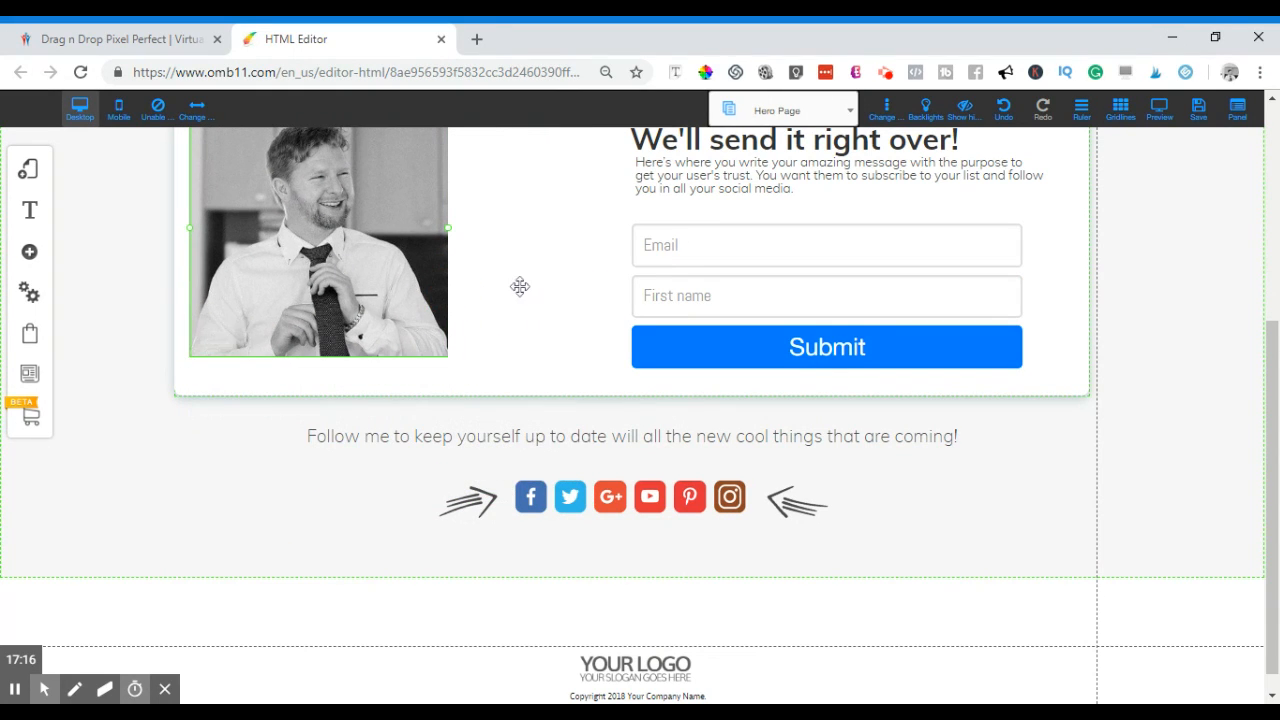
pyautogui.scroll(1, 516, 286)
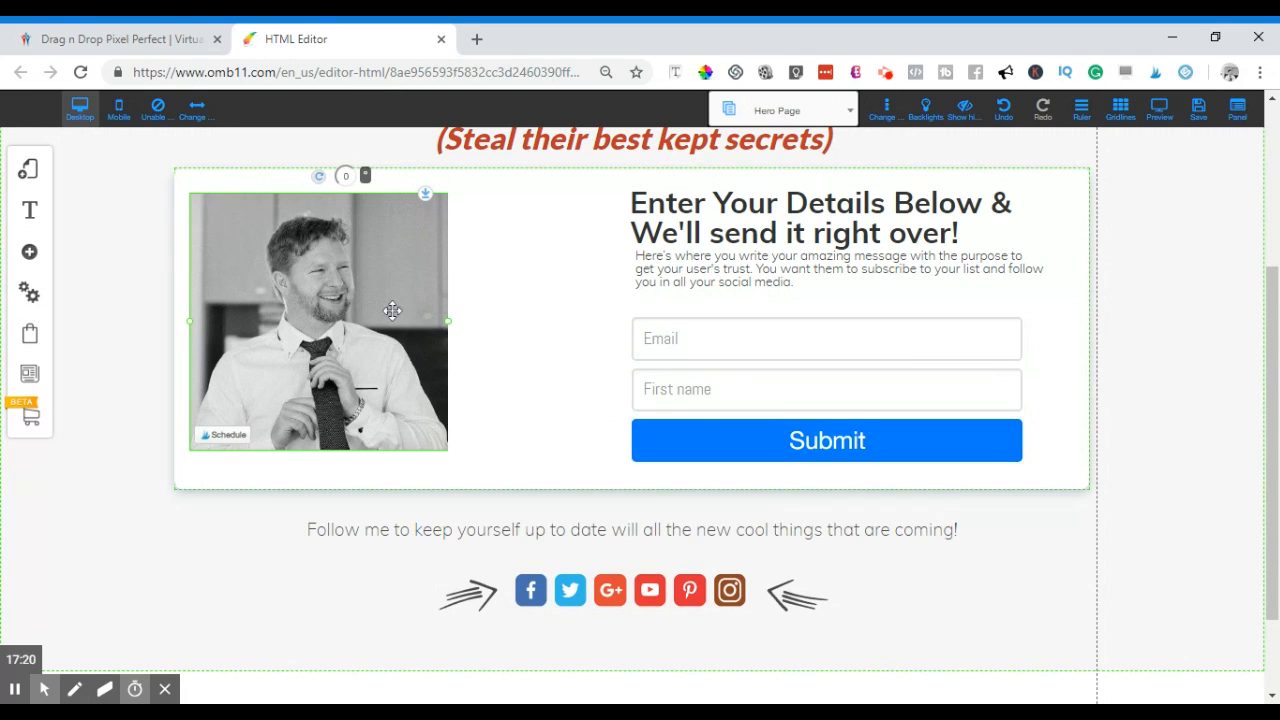
pyautogui.click(351, 303)
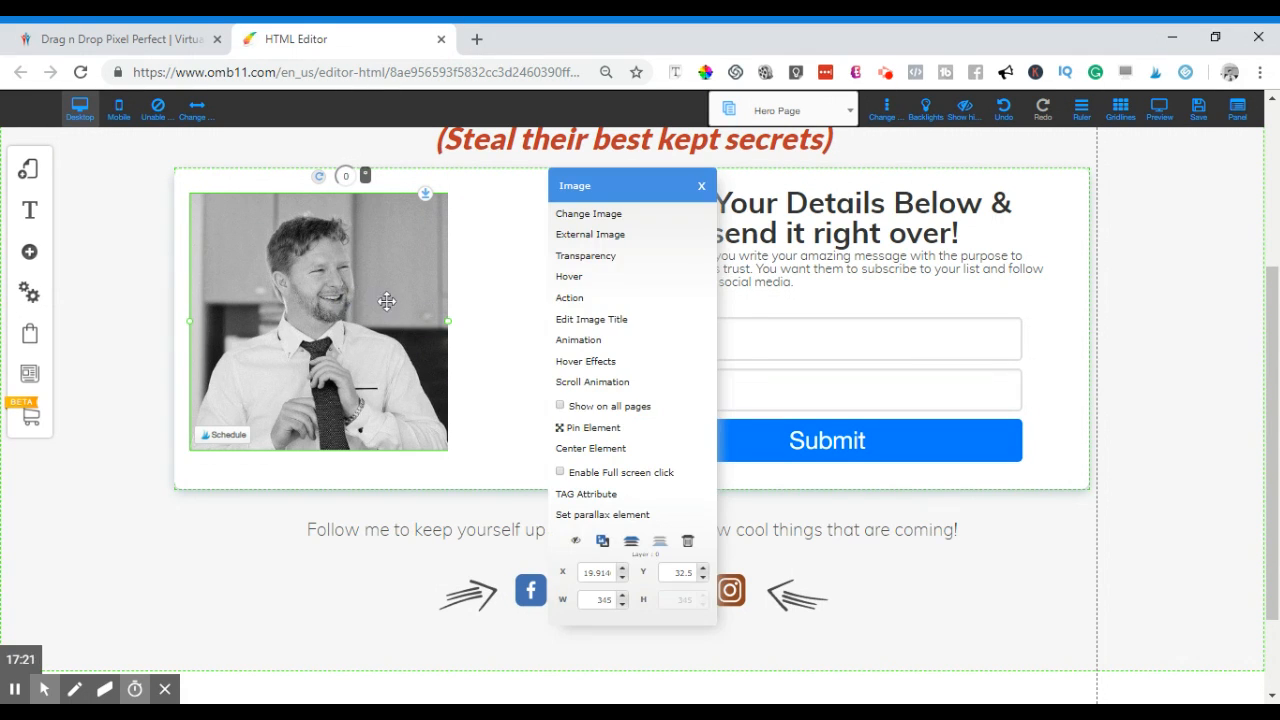
# - Swap the portrait for the earnings dashboard screenshot from the image library
pyautogui.click(593, 216)
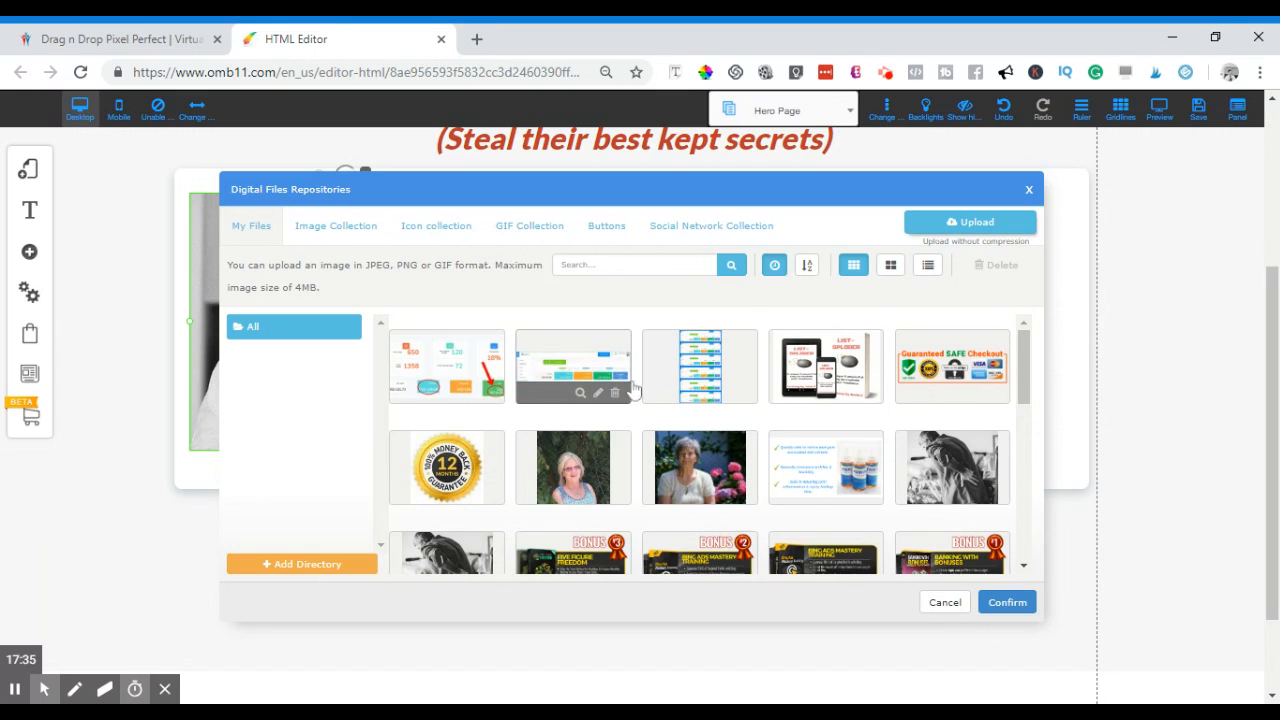
pyautogui.scroll(-2, 629, 394)
pyautogui.scroll(2, 478, 352)
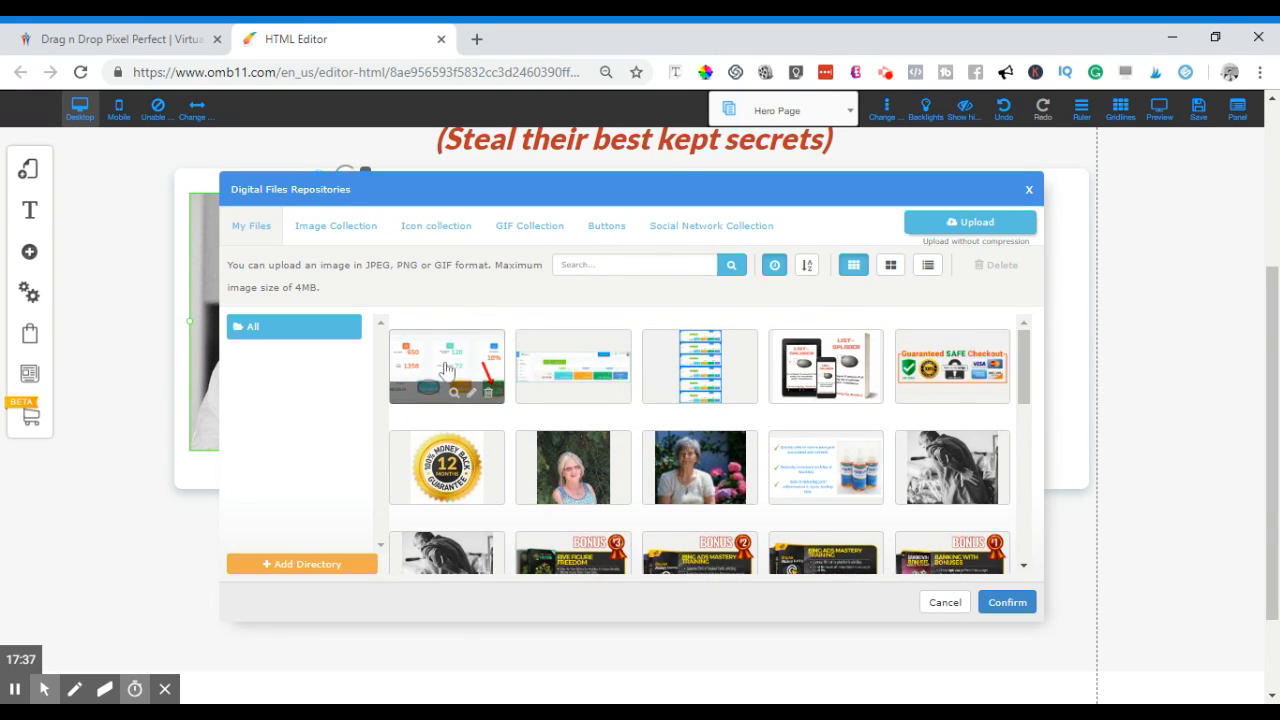
pyautogui.click(1006, 603)
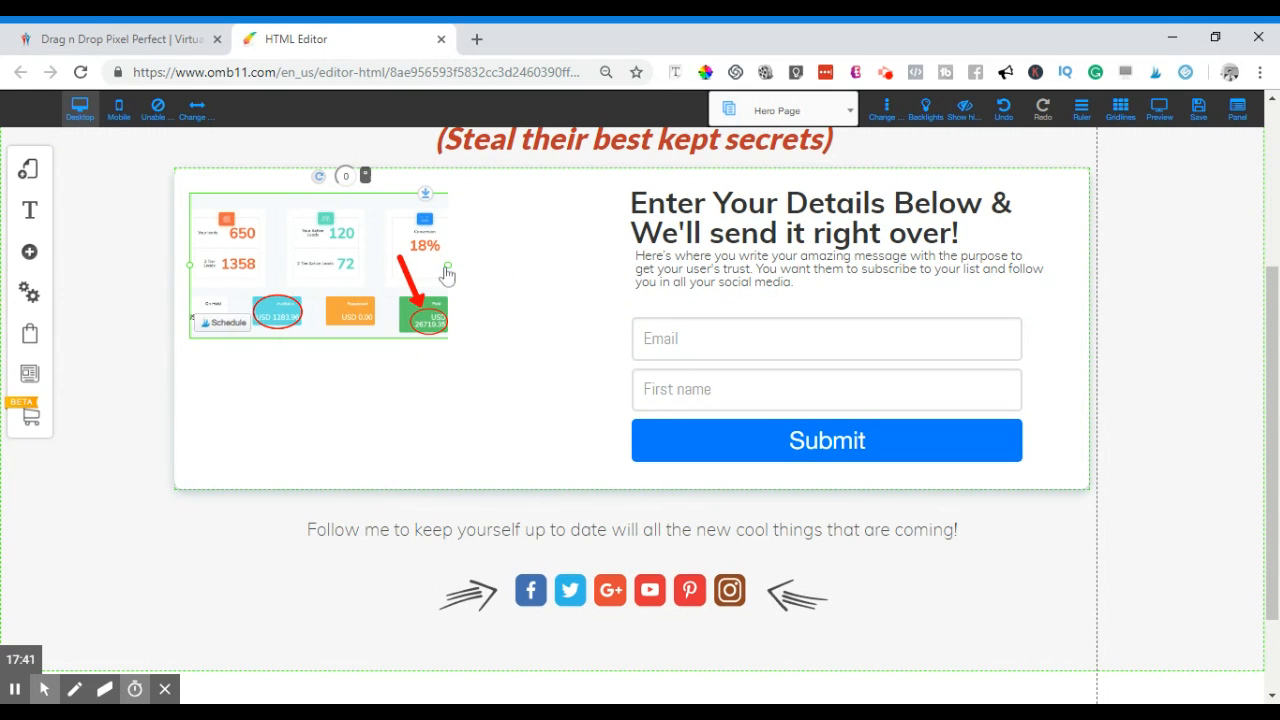
# - Enlarge the dashboard image toward the form and lower it to fill the box's left side
pyautogui.moveTo(449, 268); pyautogui.dragTo(600, 293)
pyautogui.moveTo(450, 310)
pyautogui.mouseDown()
pyautogui.moveTo(450, 333)
pyautogui.moveTo(454, 322)
pyautogui.mouseUp()
pyautogui.moveTo(606, 326)
pyautogui.mouseDown()
pyautogui.moveTo(629, 320)
pyautogui.moveTo(613, 320)
pyautogui.mouseUp()
pyautogui.moveTo(473, 335)
pyautogui.mouseDown()
pyautogui.moveTo(476, 324)
pyautogui.moveTo(477, 366)
pyautogui.moveTo(481, 355)
pyautogui.mouseUp()
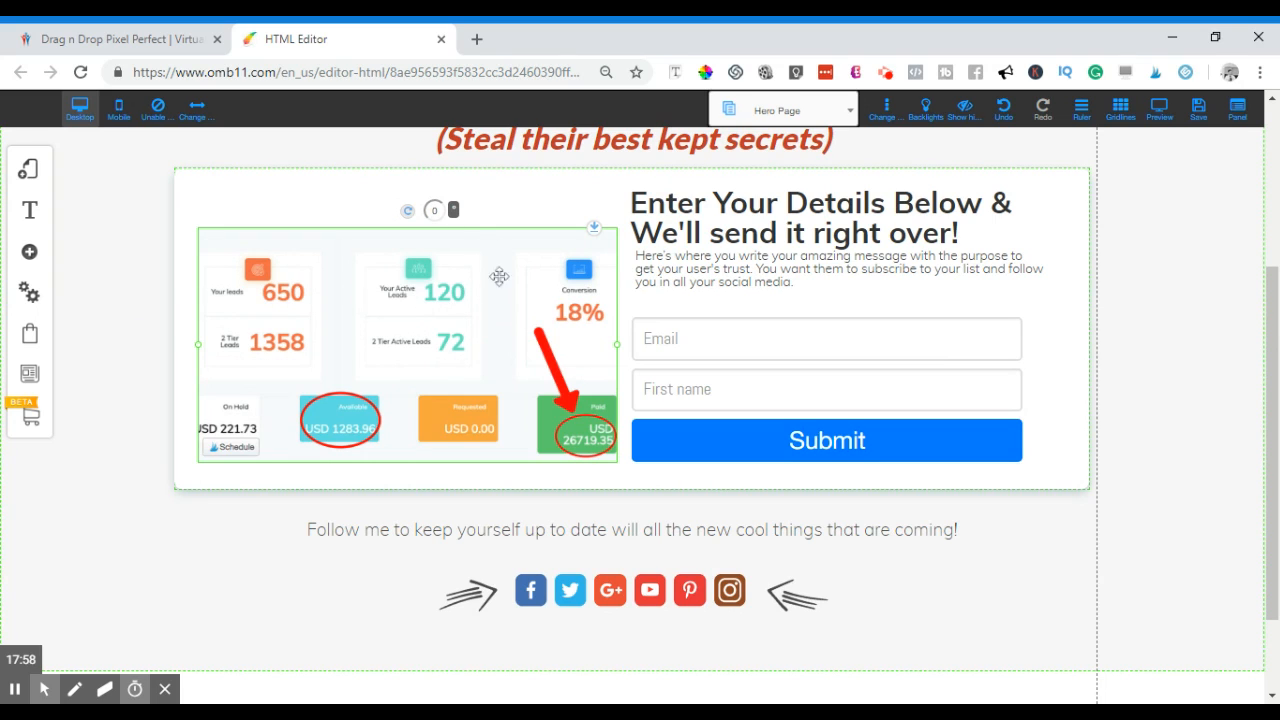
pyautogui.click(322, 192)
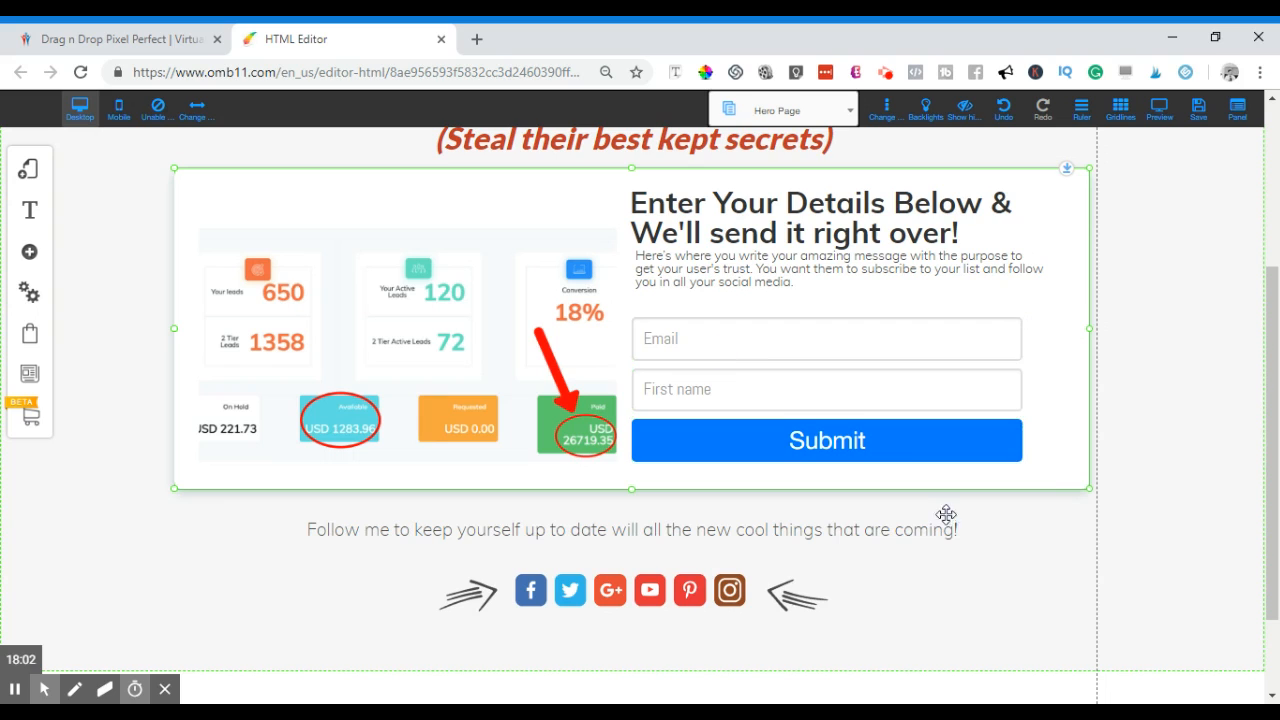
# - Apply the Mailmkt_custom_2 form style for an orange Submit button and move the form slightly up
pyautogui.click(835, 440)
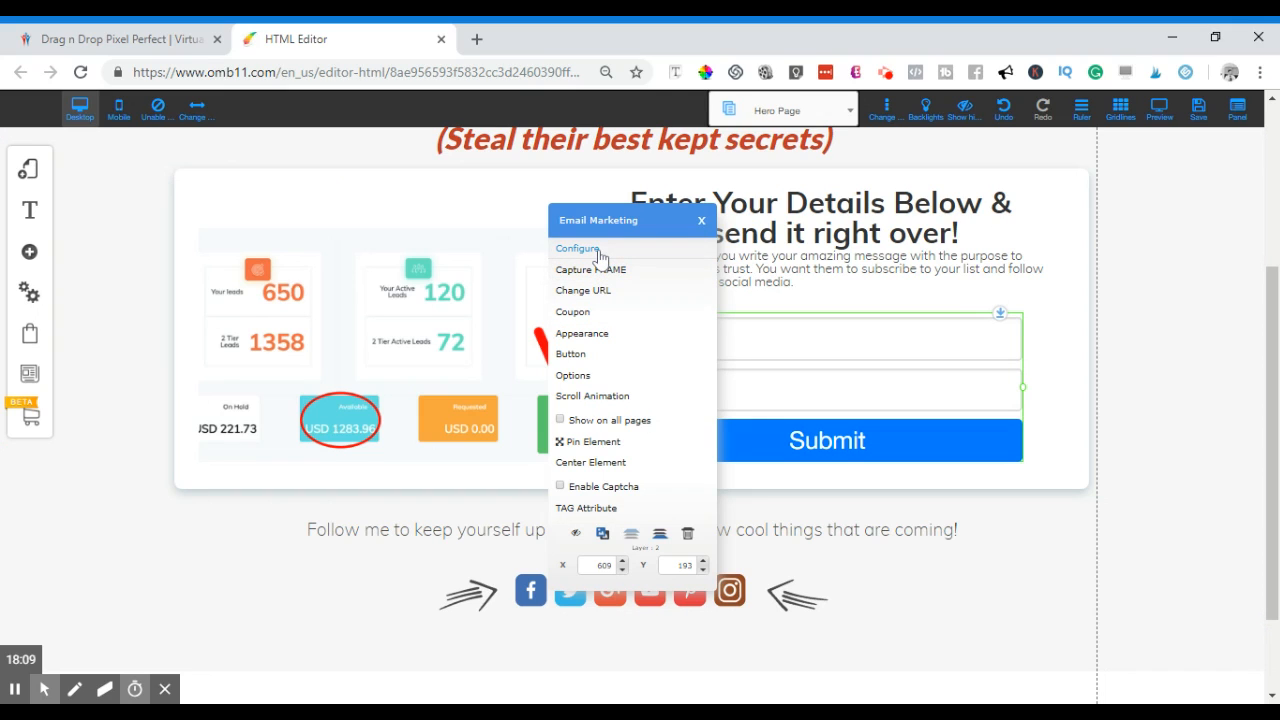
pyautogui.click(580, 249)
pyautogui.click(598, 332)
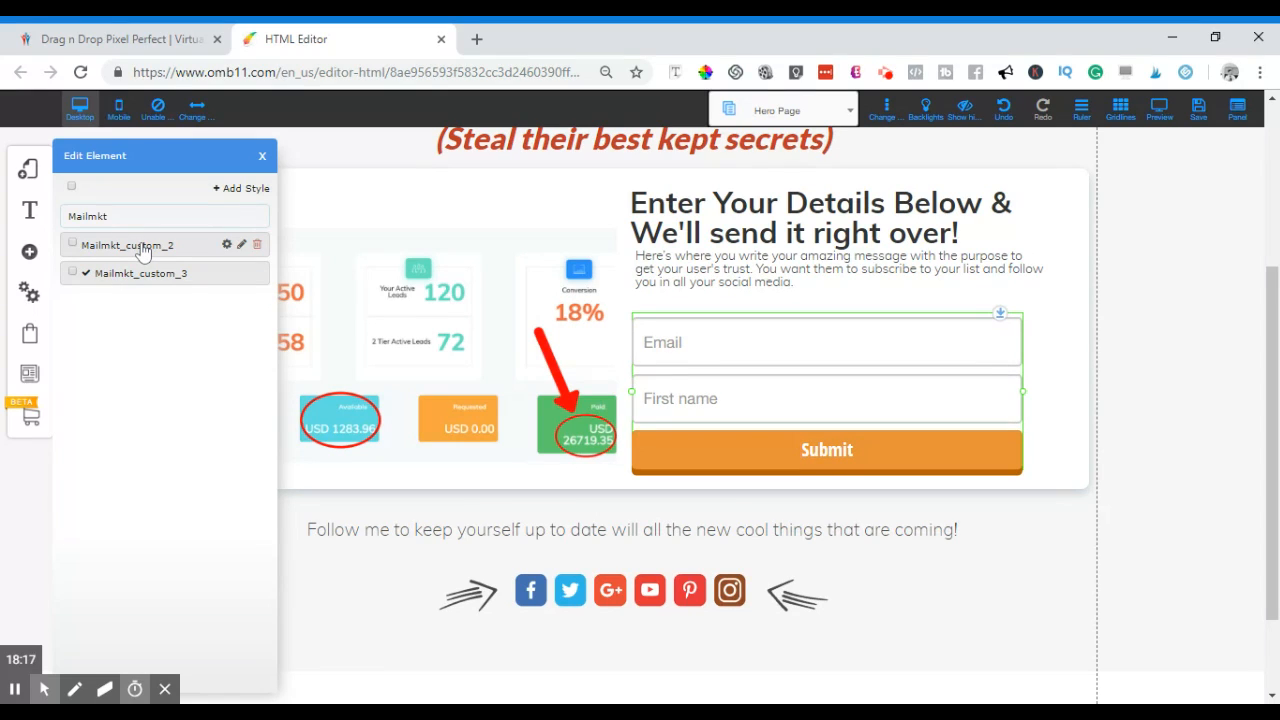
pyautogui.click(143, 249)
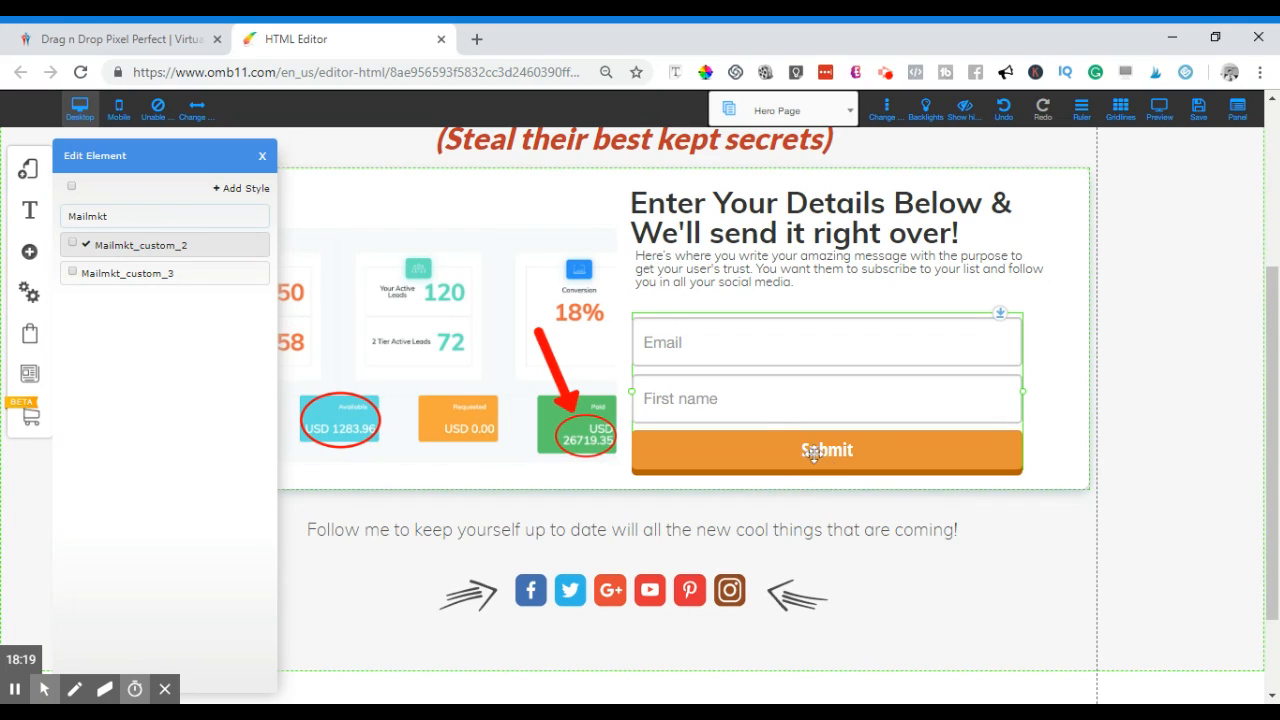
pyautogui.moveTo(1001, 315); pyautogui.dragTo(1000, 296)
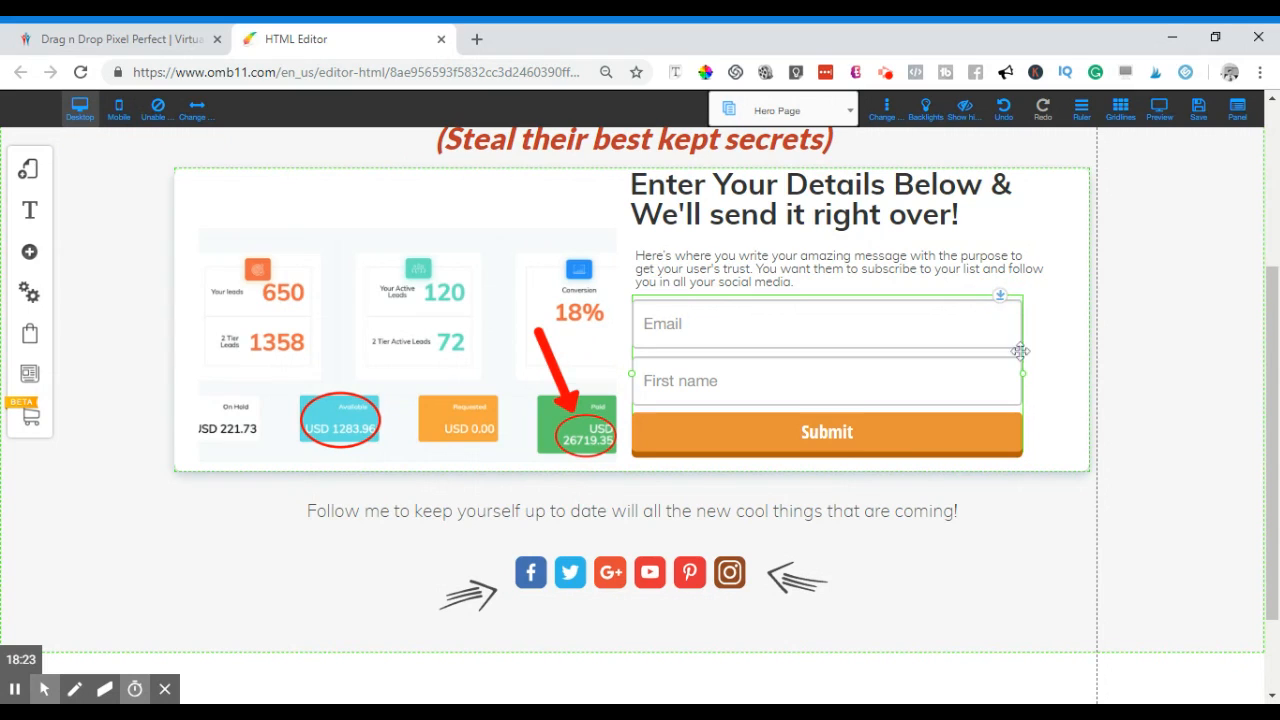
pyautogui.click(865, 368)
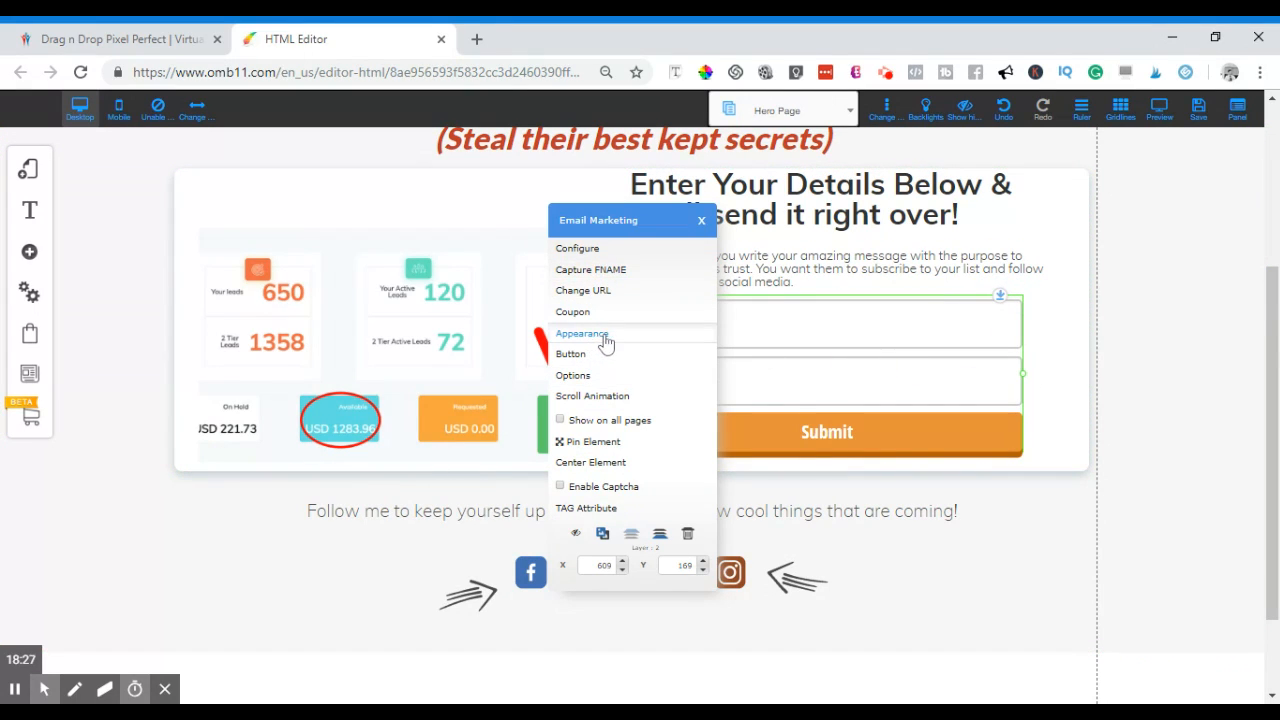
# - Register the site name testlistpage and save the Hero Funnel layout and Hero Page
pyautogui.click(598, 252)
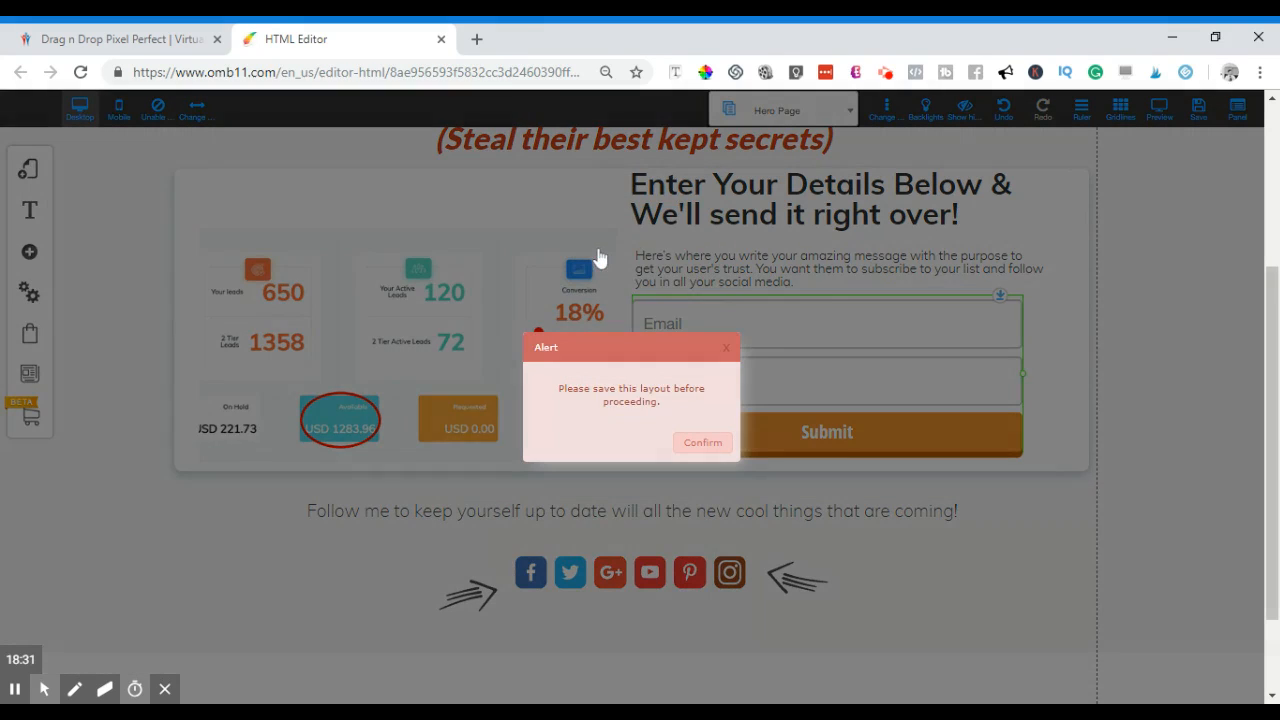
pyautogui.click(714, 444)
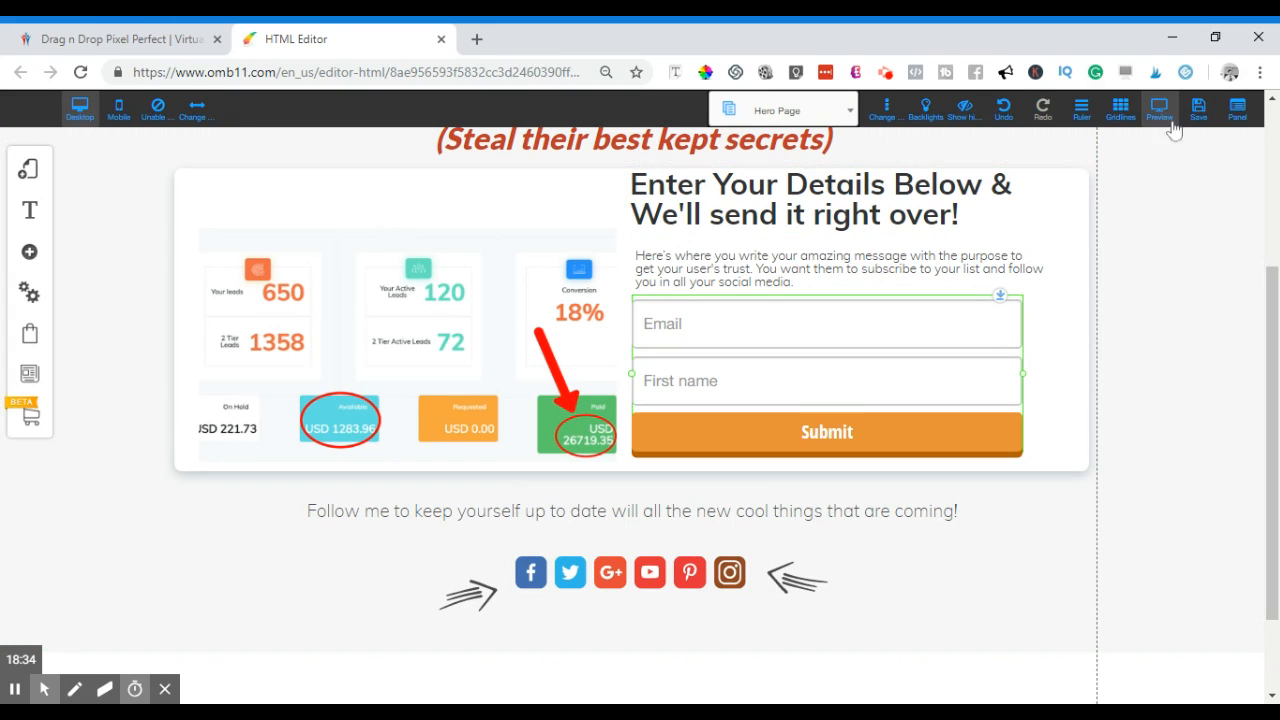
pyautogui.click(1198, 115)
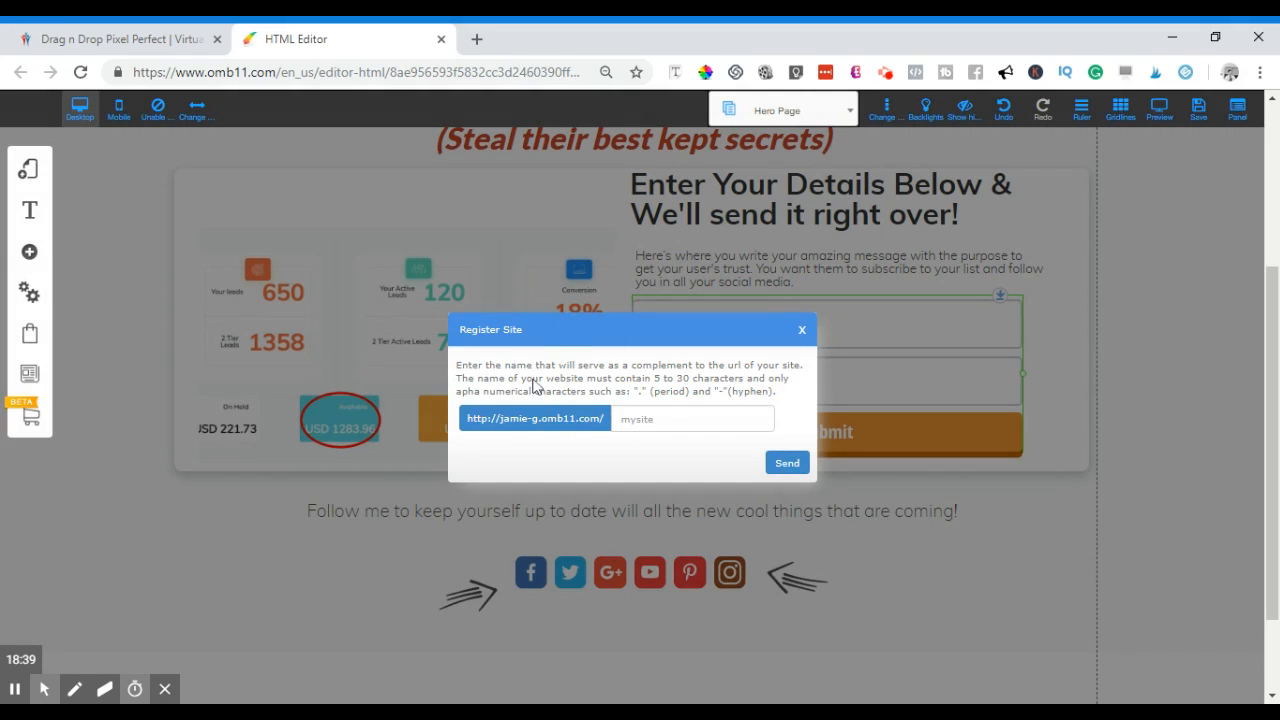
pyautogui.click(684, 422)
pyautogui.click(787, 463)
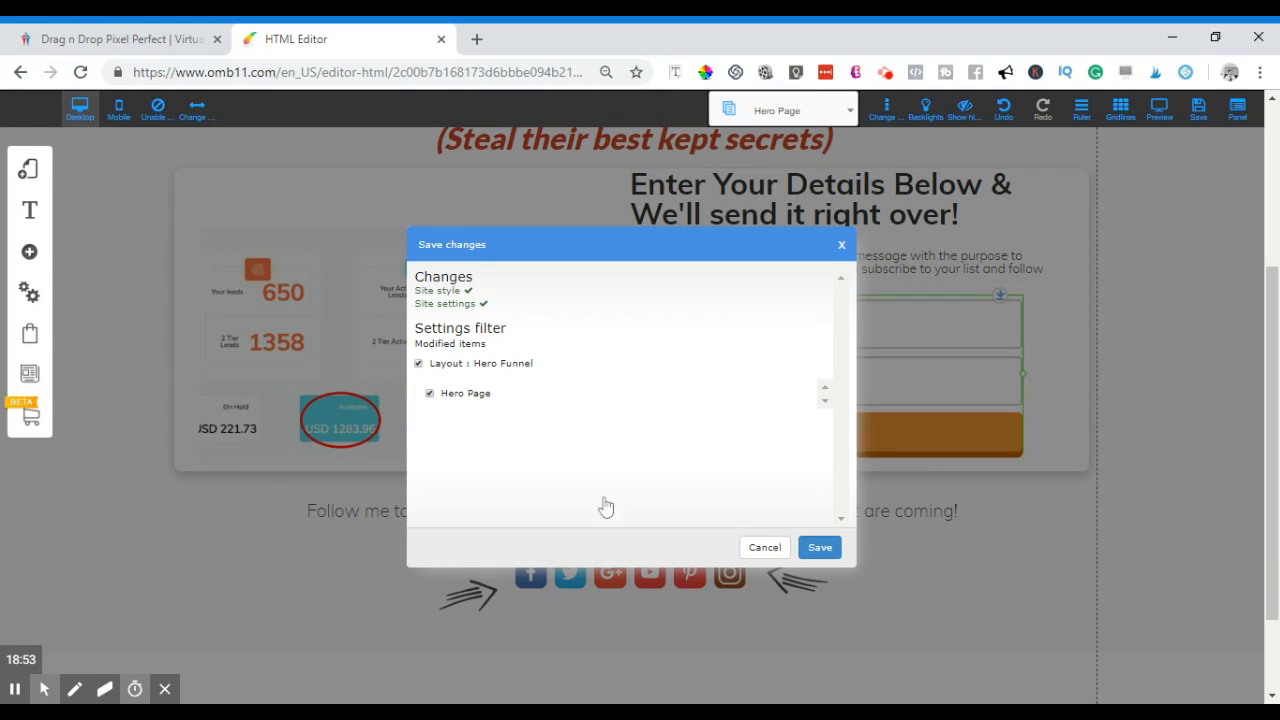
pyautogui.click(816, 552)
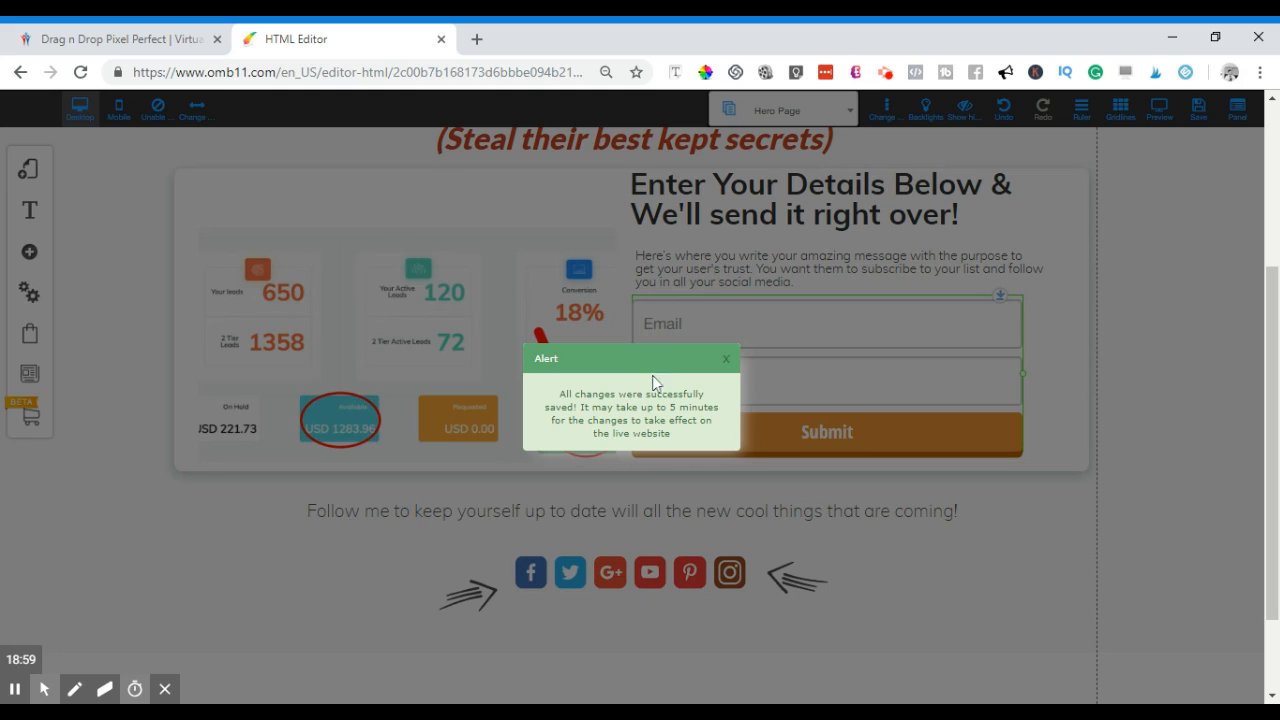
pyautogui.click(729, 365)
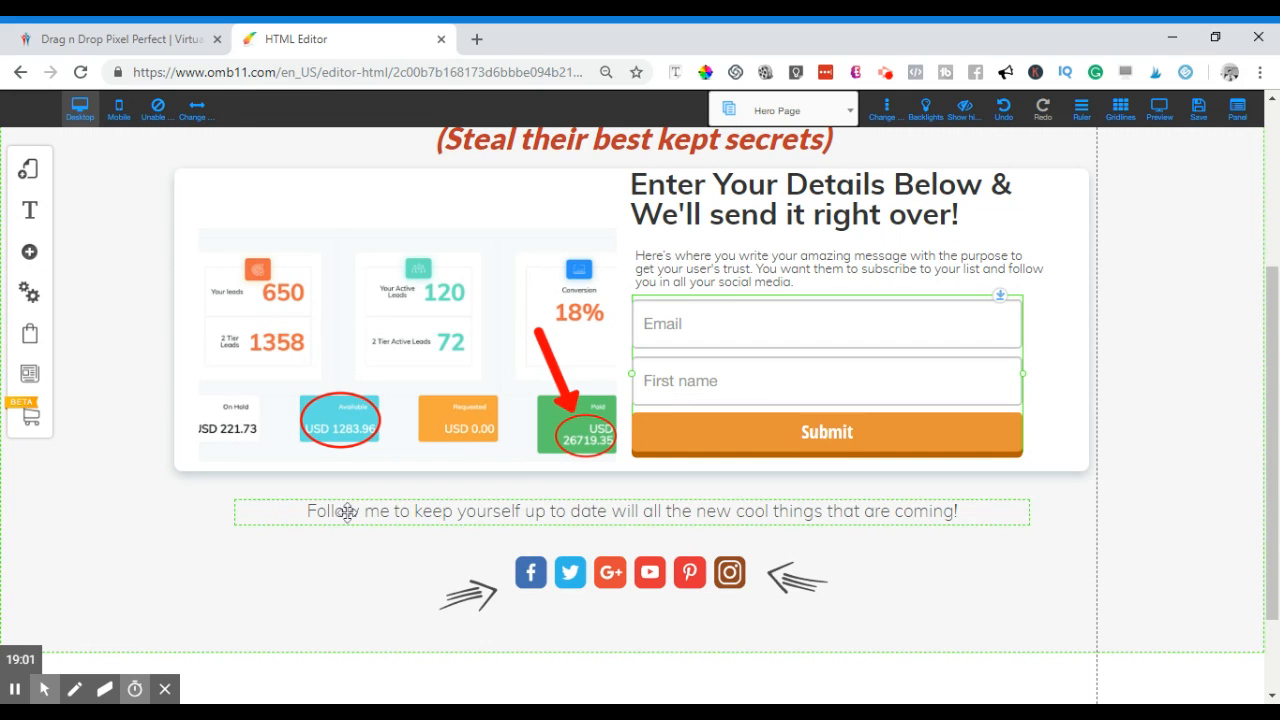
# - Change the intro paragraph to 'Enter your details below to get all the info!'
pyautogui.scroll(1, 1000, 560)
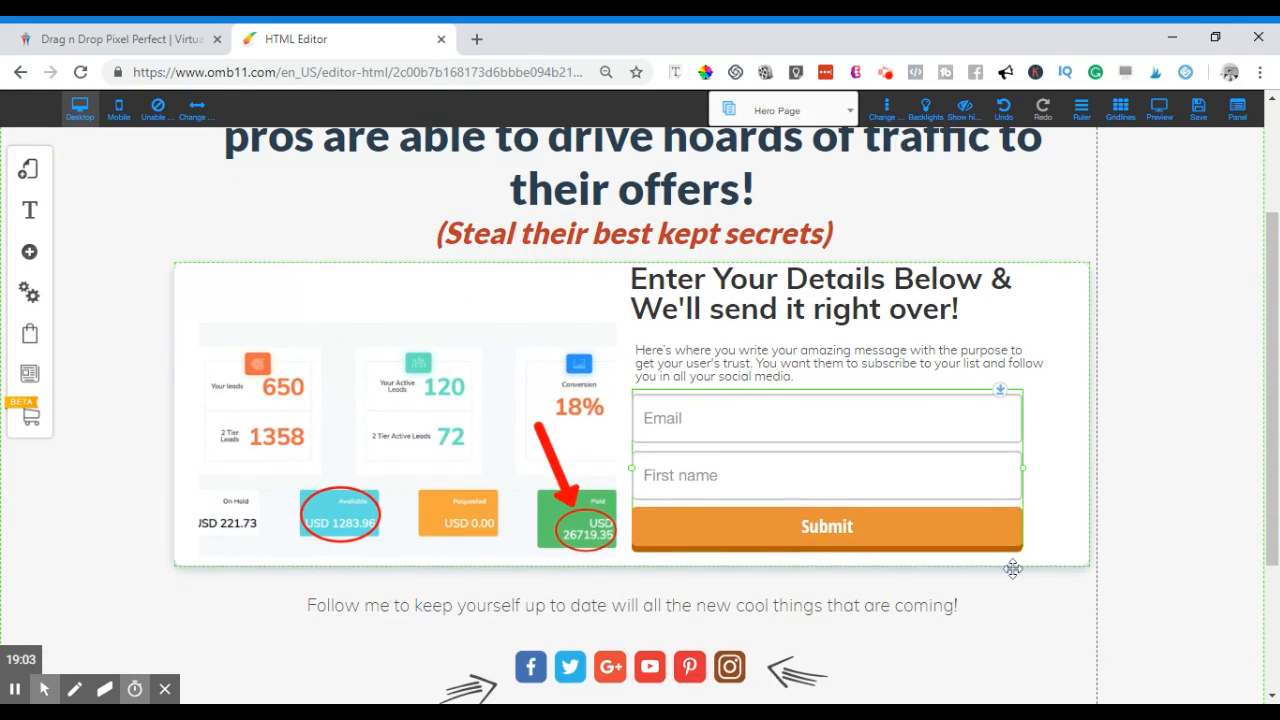
pyautogui.scroll(-1, 631, 647)
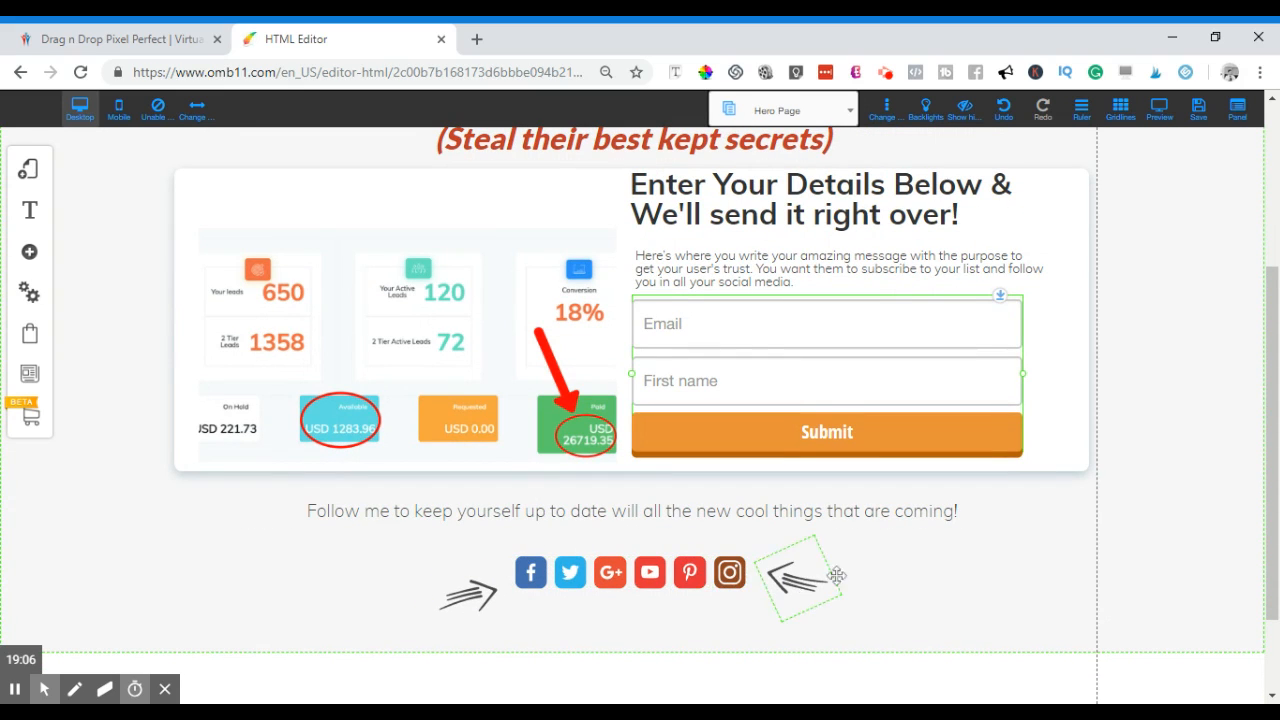
pyautogui.scroll(2, 860, 585)
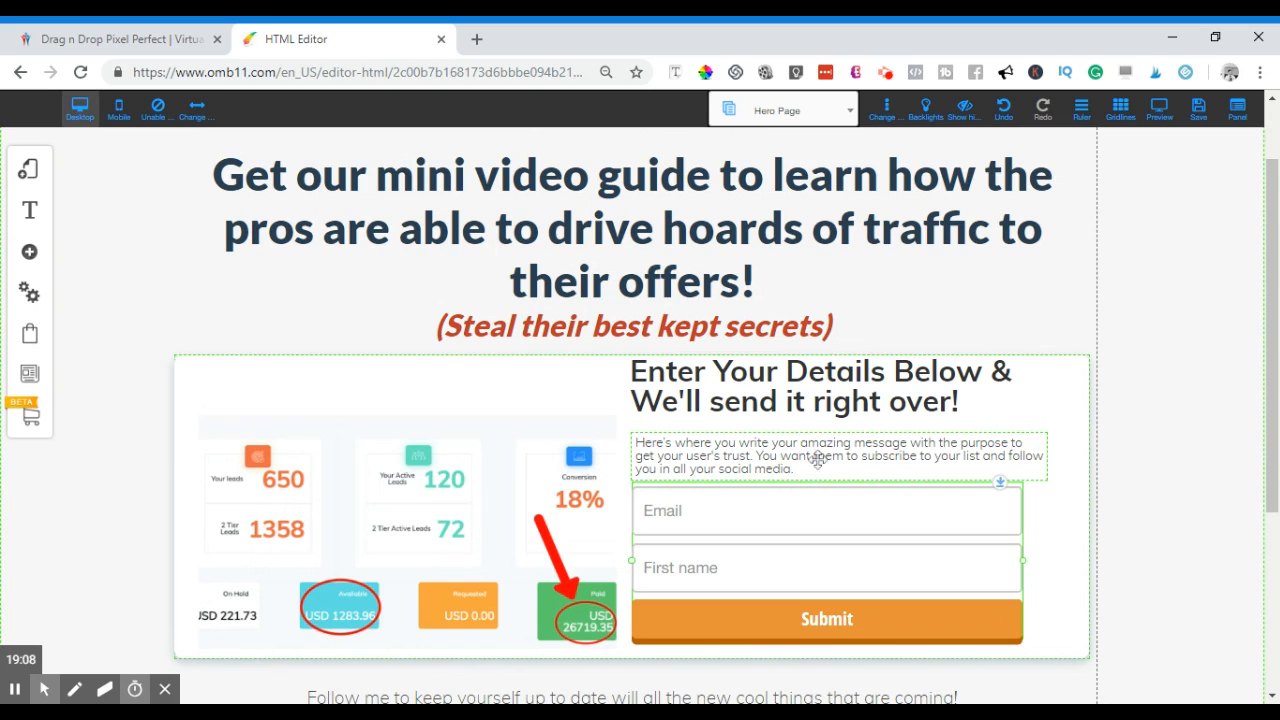
pyautogui.click(785, 461)
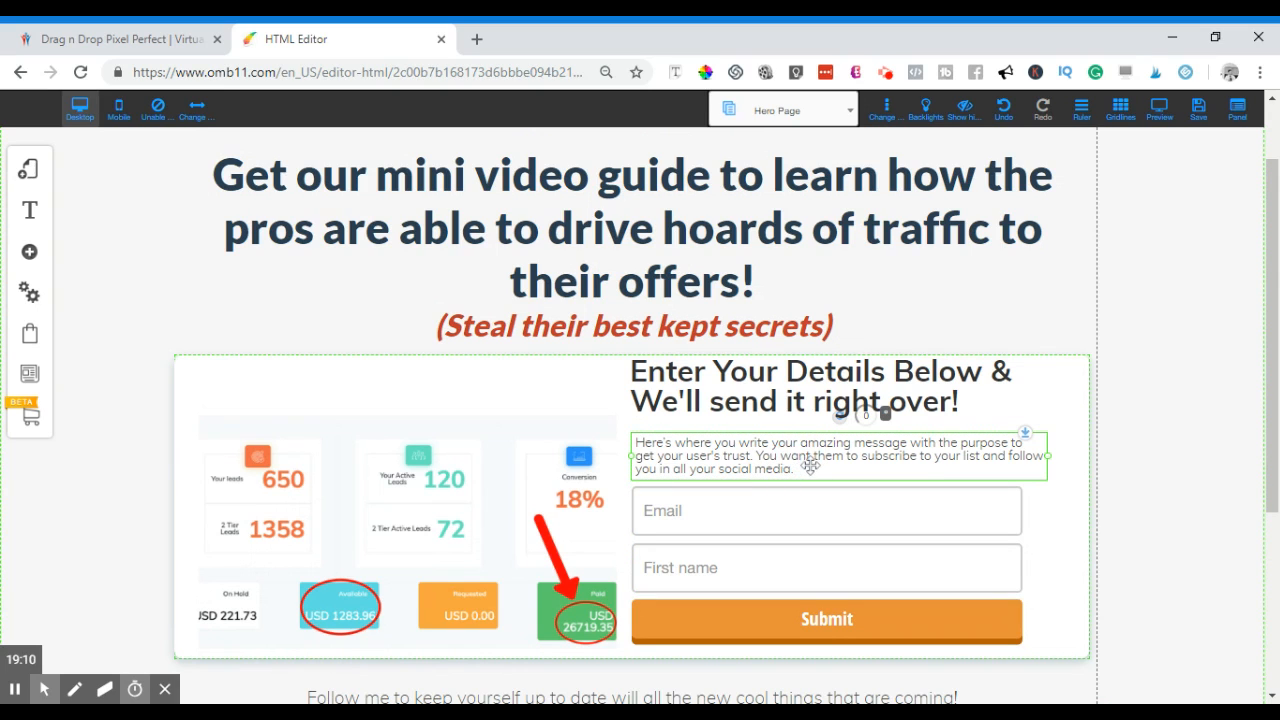
pyautogui.doubleClick(785, 461)
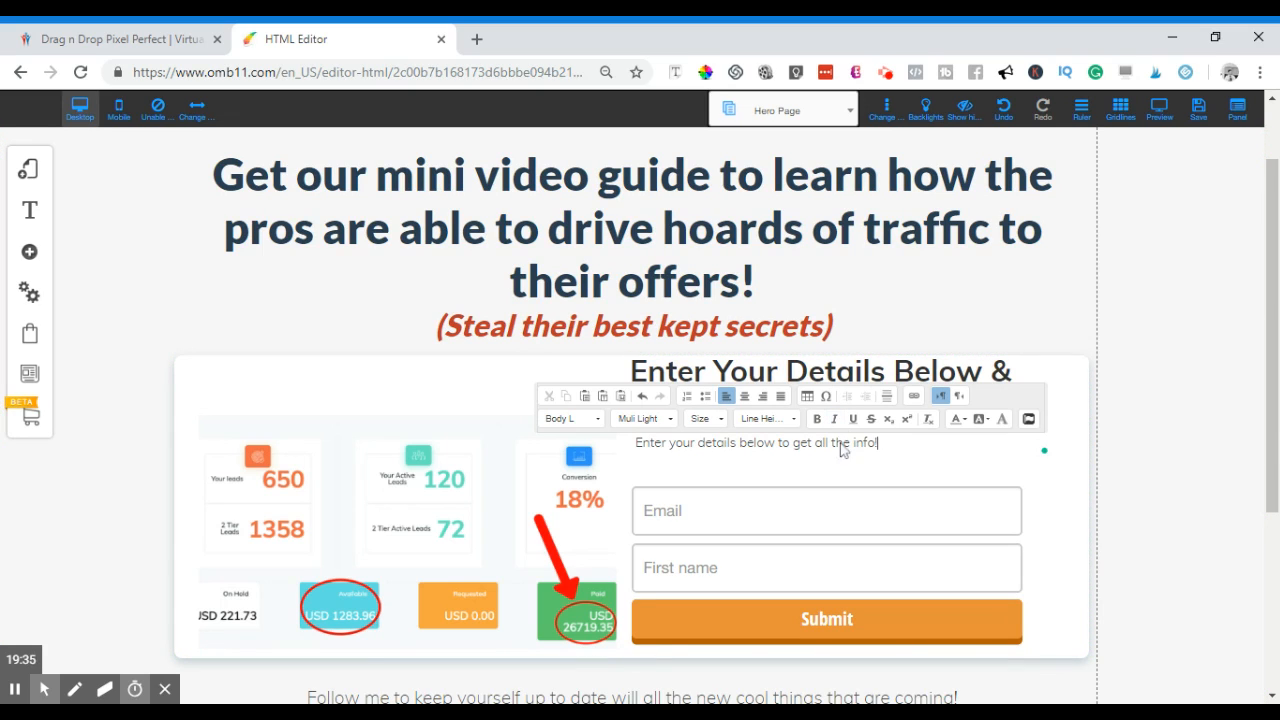
pyautogui.click(1019, 485)
# - Raise the opt-in form slightly and reposition the dashboard image vertically
pyautogui.click(1004, 489)
pyautogui.moveTo(1002, 484)
pyautogui.mouseDown()
pyautogui.moveTo(1006, 457)
pyautogui.moveTo(1003, 469)
pyautogui.mouseUp()
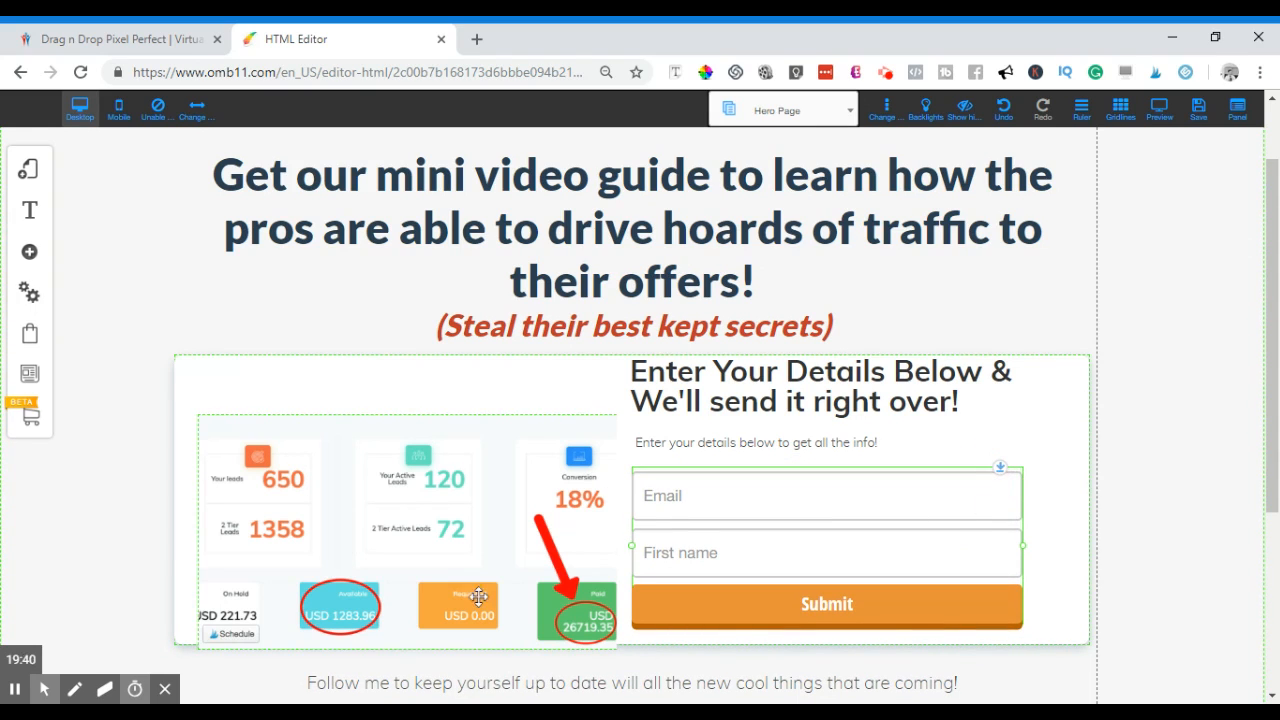
pyautogui.click(446, 548)
pyautogui.click(594, 418)
pyautogui.moveTo(594, 418); pyautogui.dragTo(594, 452)
# - Move the dashboard image up to the box top and realign the heading and form beside it
pyautogui.moveTo(463, 490); pyautogui.dragTo(470, 428)
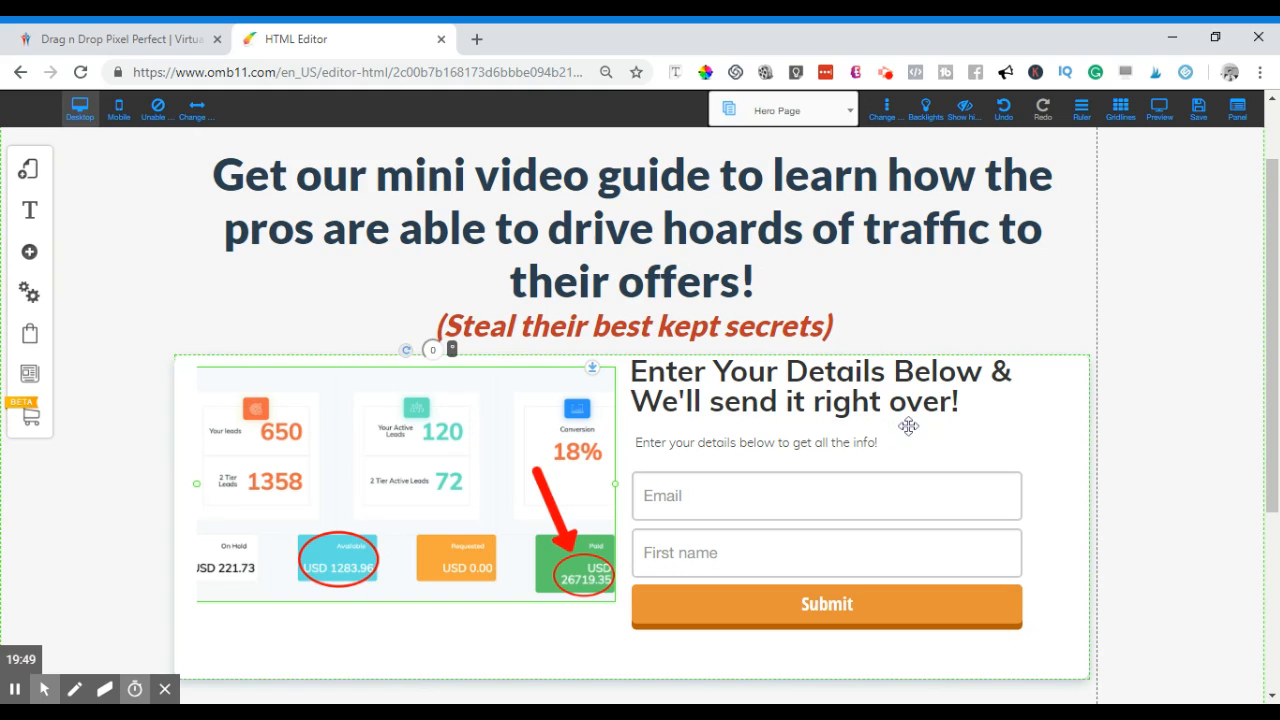
pyautogui.moveTo(1042, 358); pyautogui.dragTo(1043, 363)
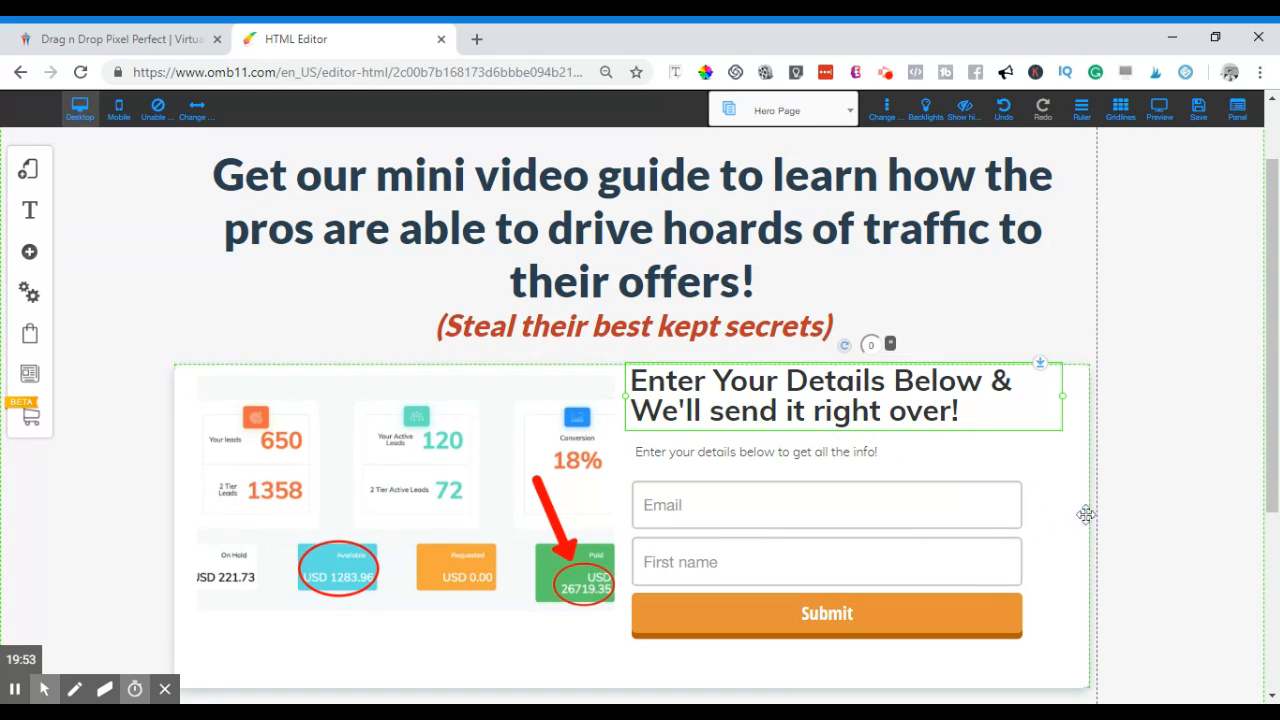
pyautogui.moveTo(1003, 483); pyautogui.dragTo(1024, 441)
pyautogui.click(859, 447)
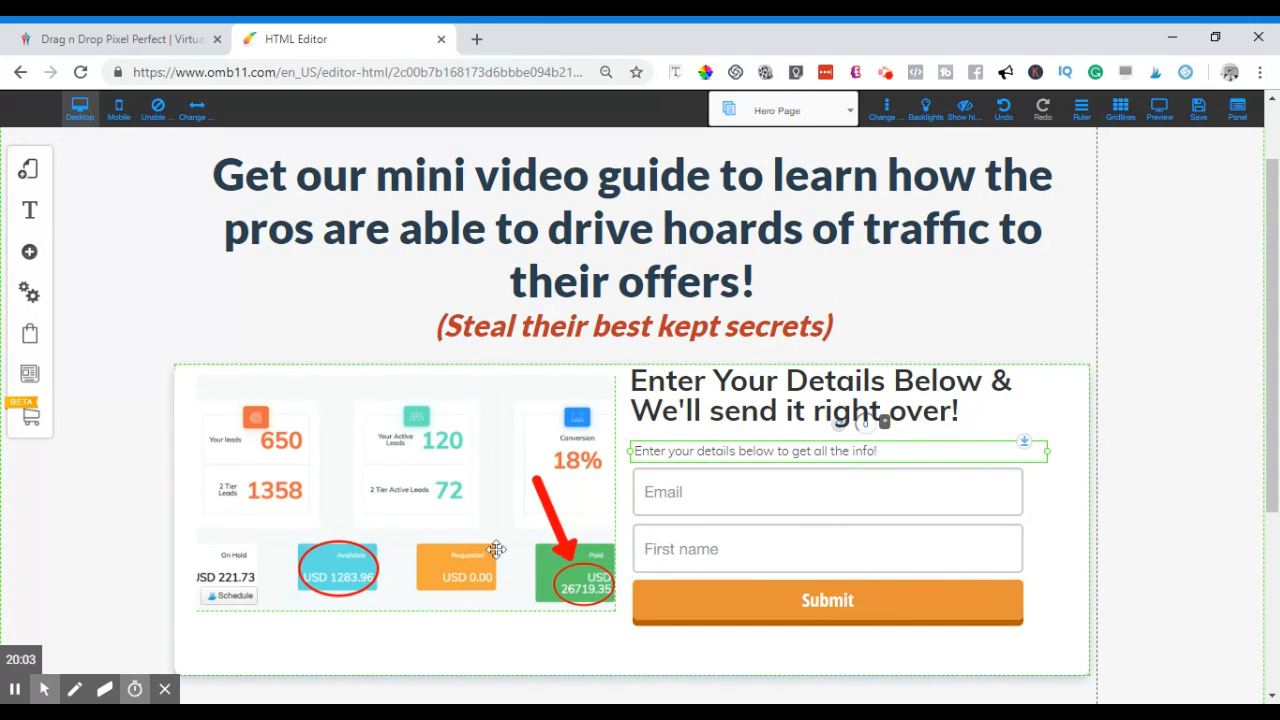
# - Review the aligned layout and reopen the opt-in form's Email Marketing options
pyautogui.scroll(-3, 430, 550)
pyautogui.scroll(4, 389, 551)
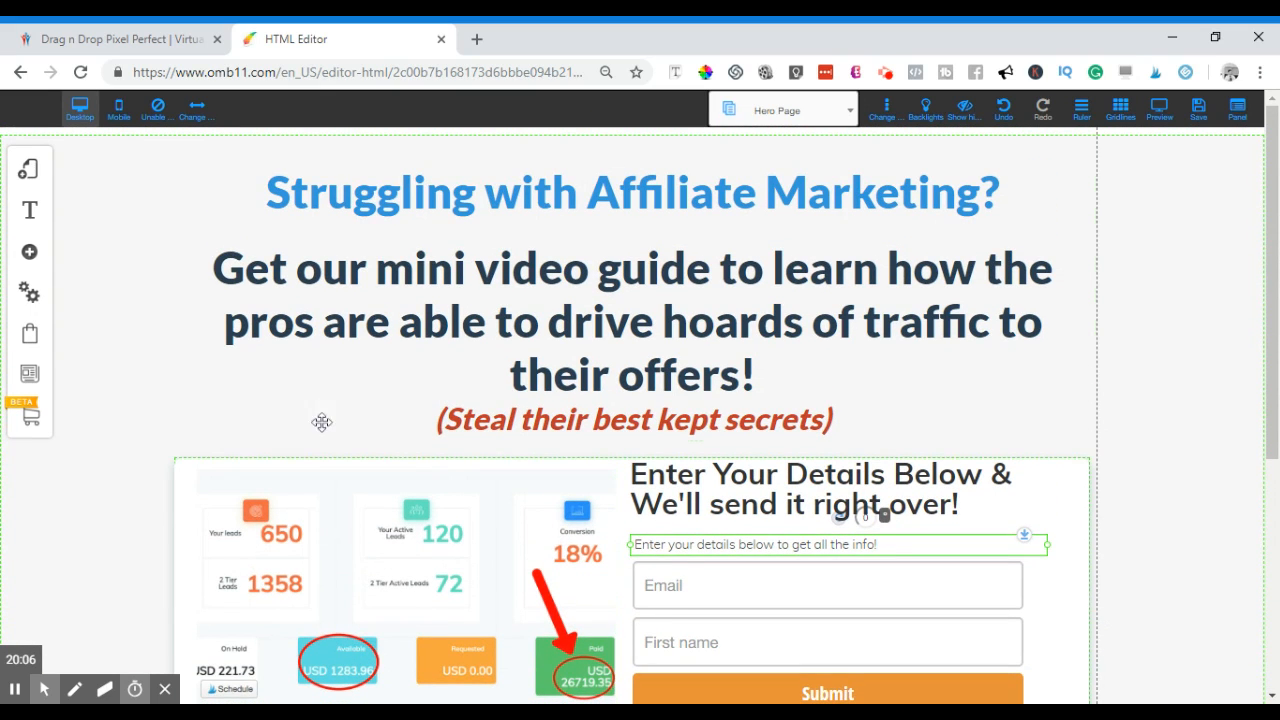
pyautogui.scroll(-2, 723, 409)
pyautogui.scroll(-2, 636, 443)
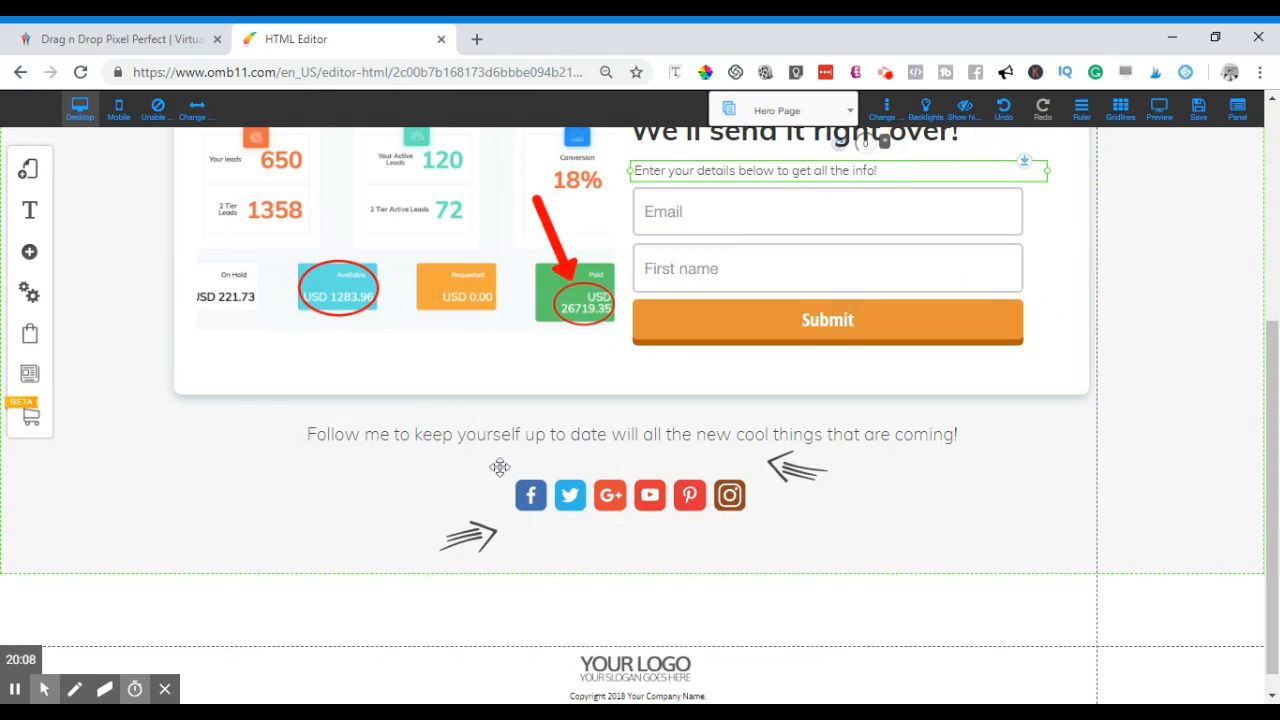
pyautogui.scroll(4, 630, 360)
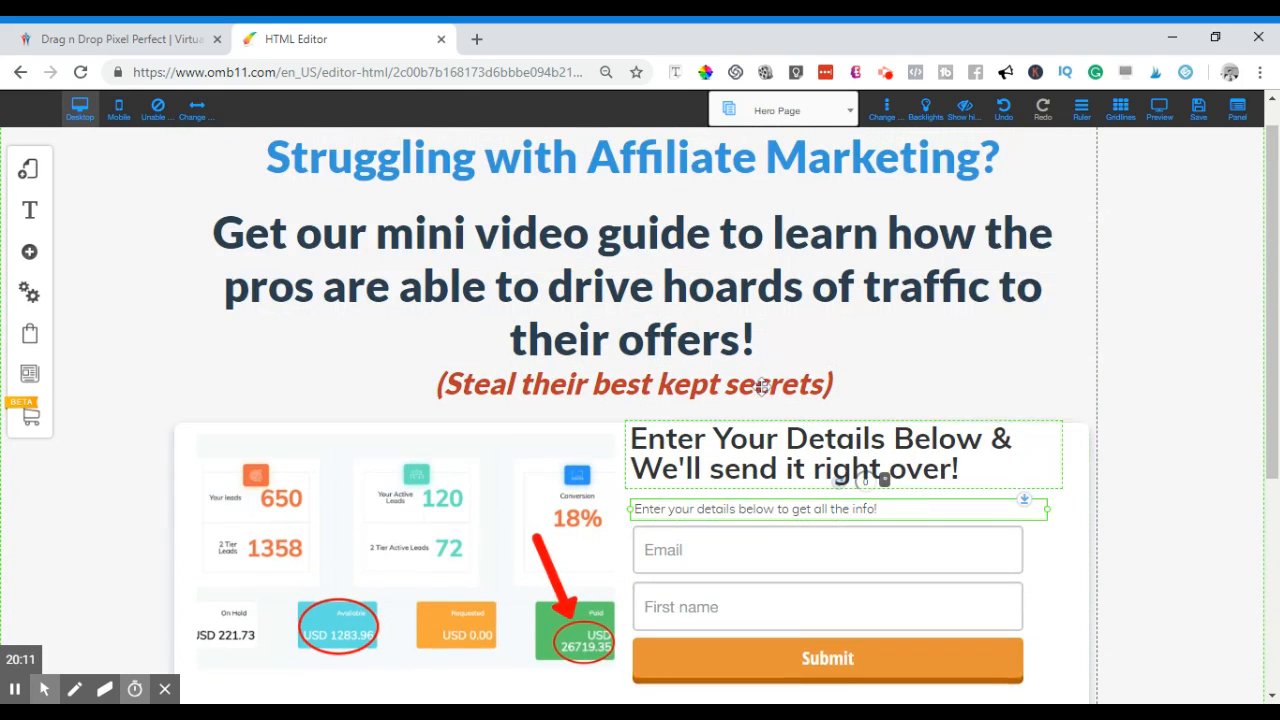
pyautogui.scroll(-4, 1068, 433)
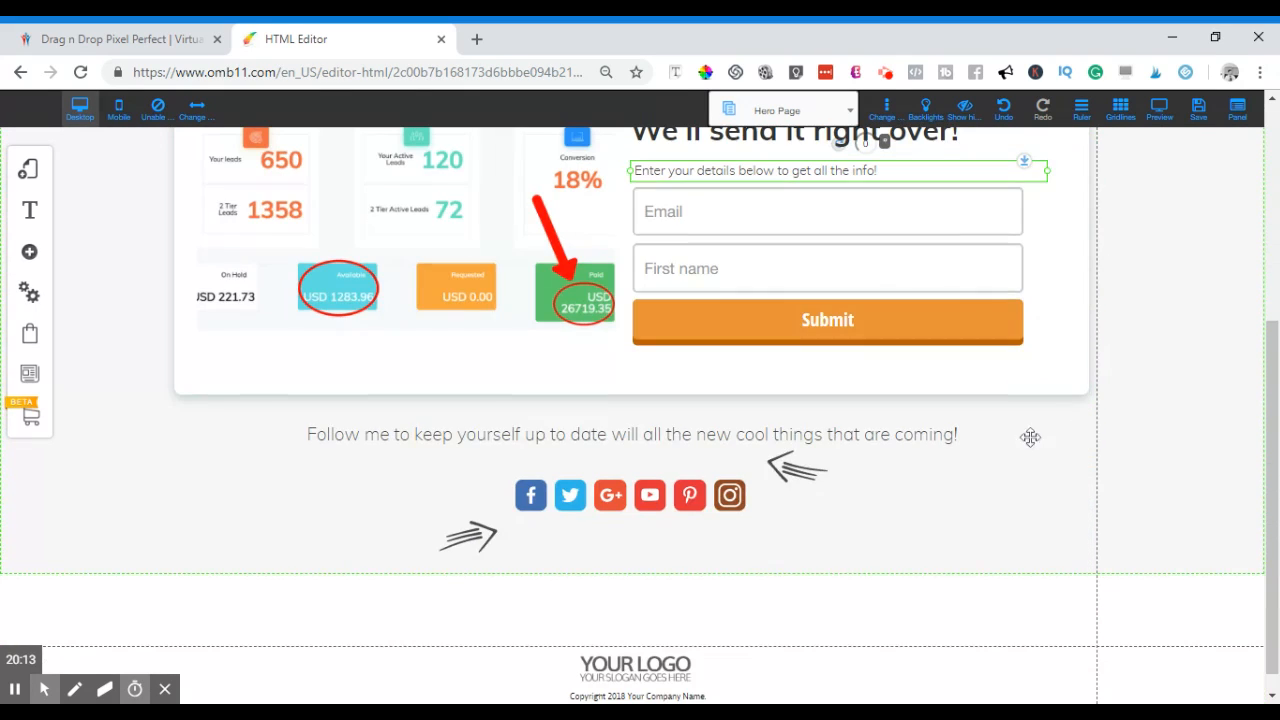
pyautogui.click(766, 269)
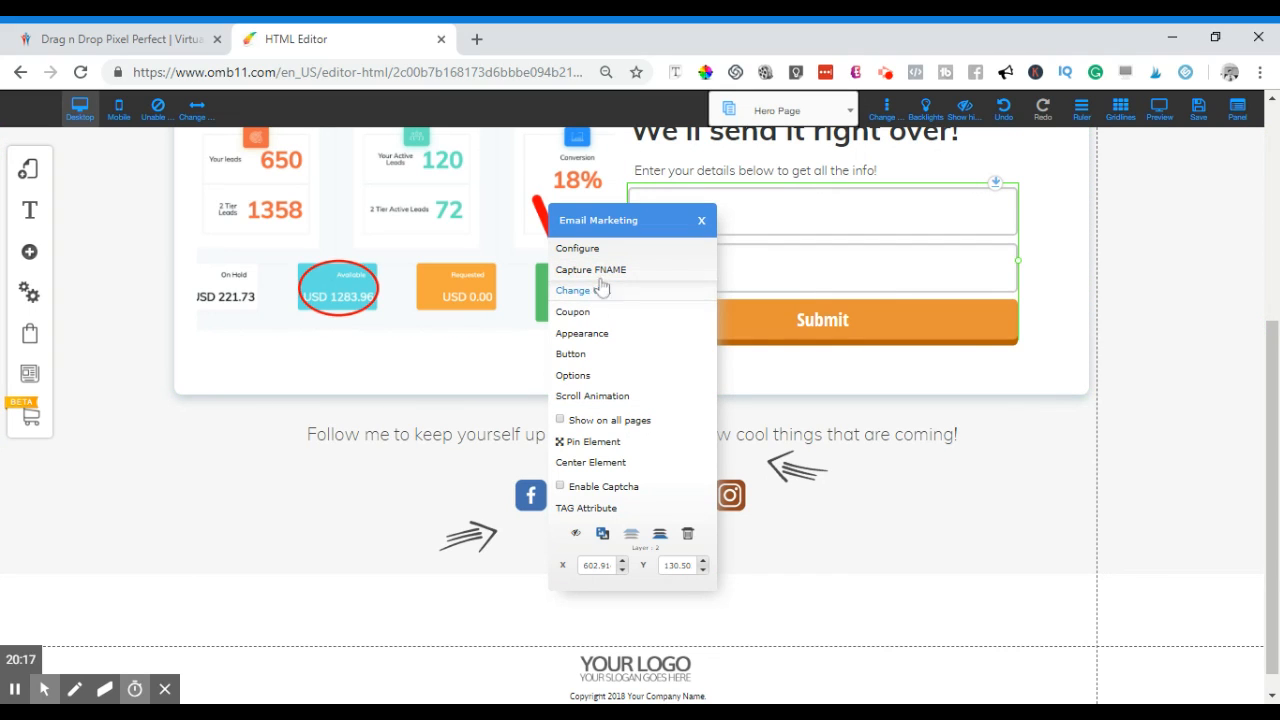
# - Browse the email providers, try GetResponse, then close without connecting any provider
pyautogui.click(587, 250)
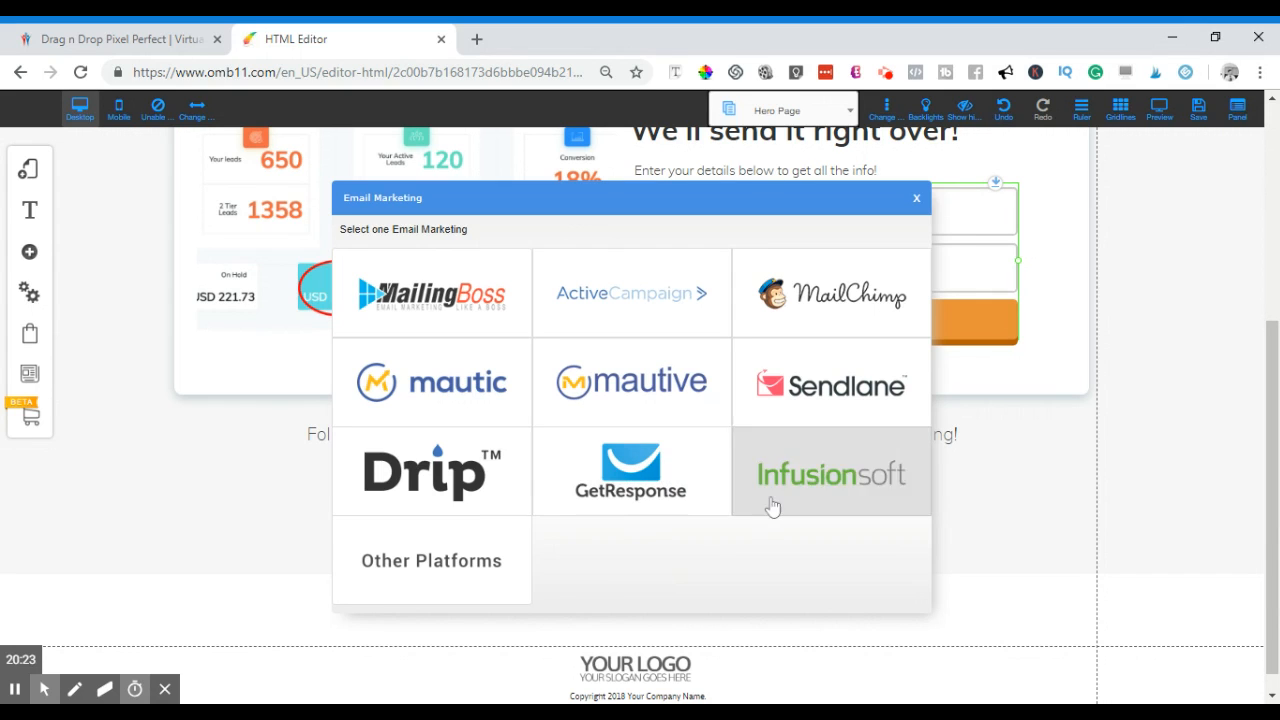
pyautogui.click(647, 494)
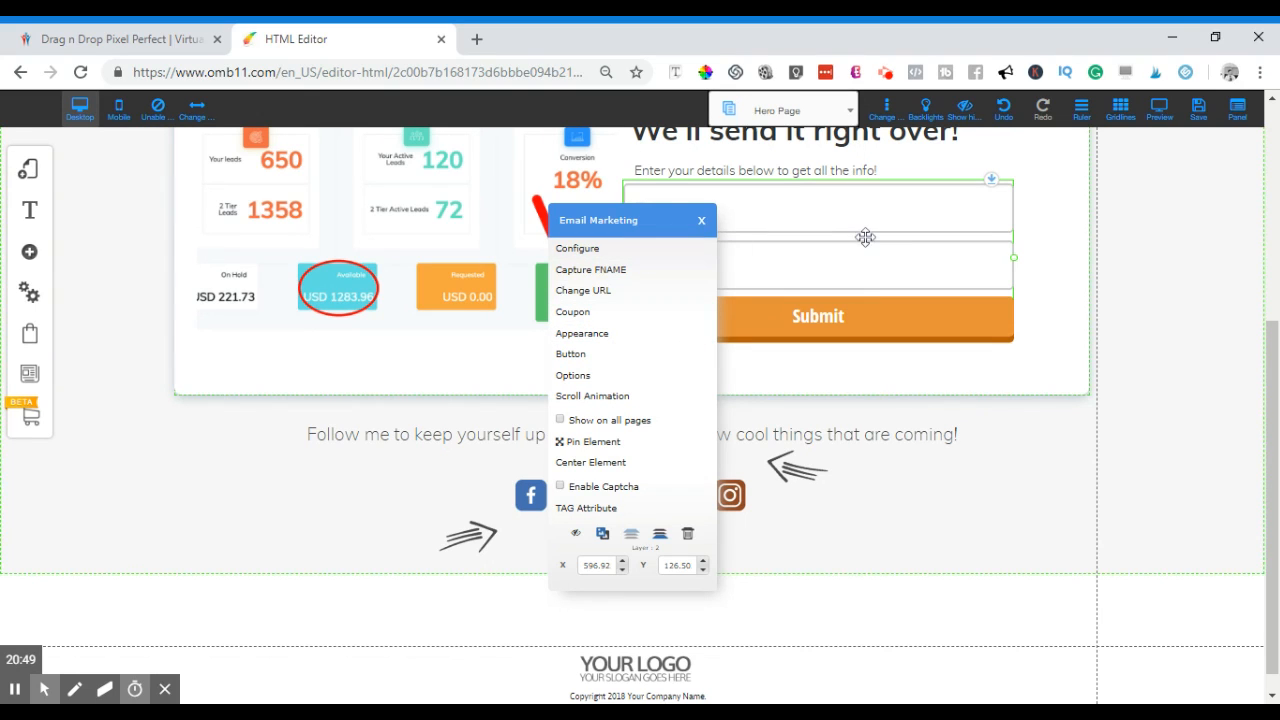
pyautogui.click(700, 220)
pyautogui.click(728, 222)
pyautogui.click(609, 252)
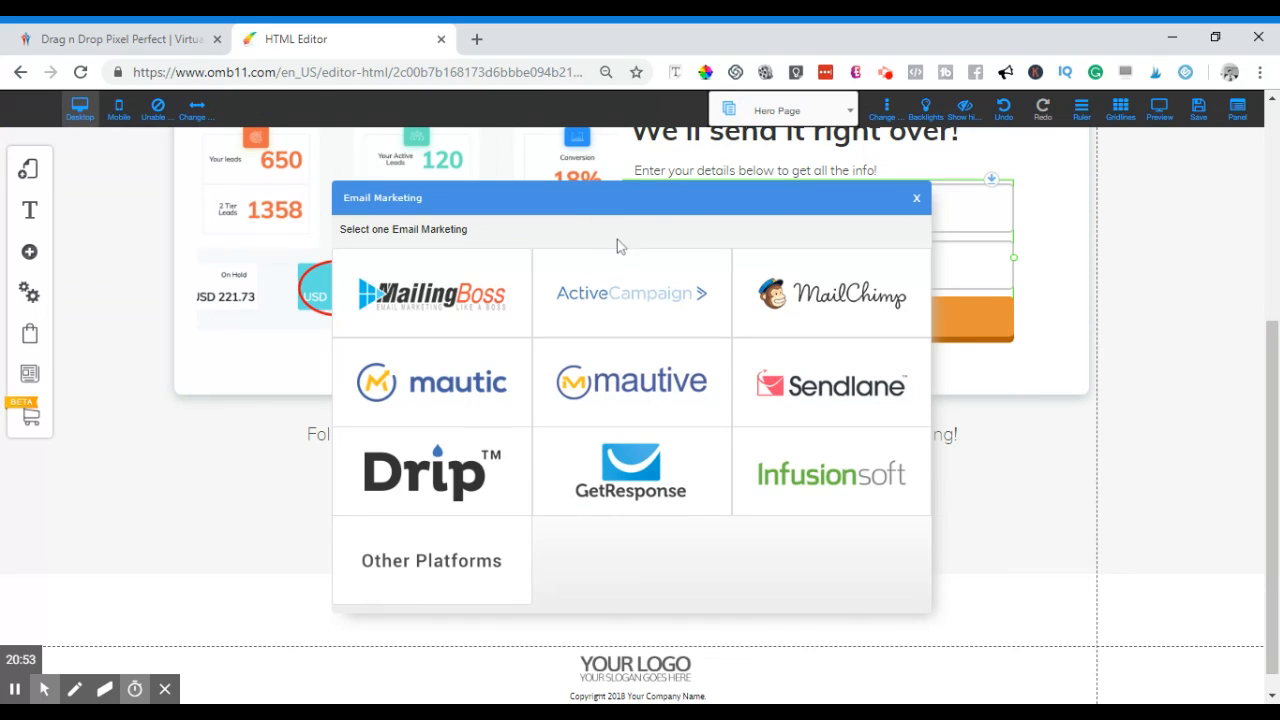
pyautogui.click(917, 205)
pyautogui.scroll(2, 860, 408)
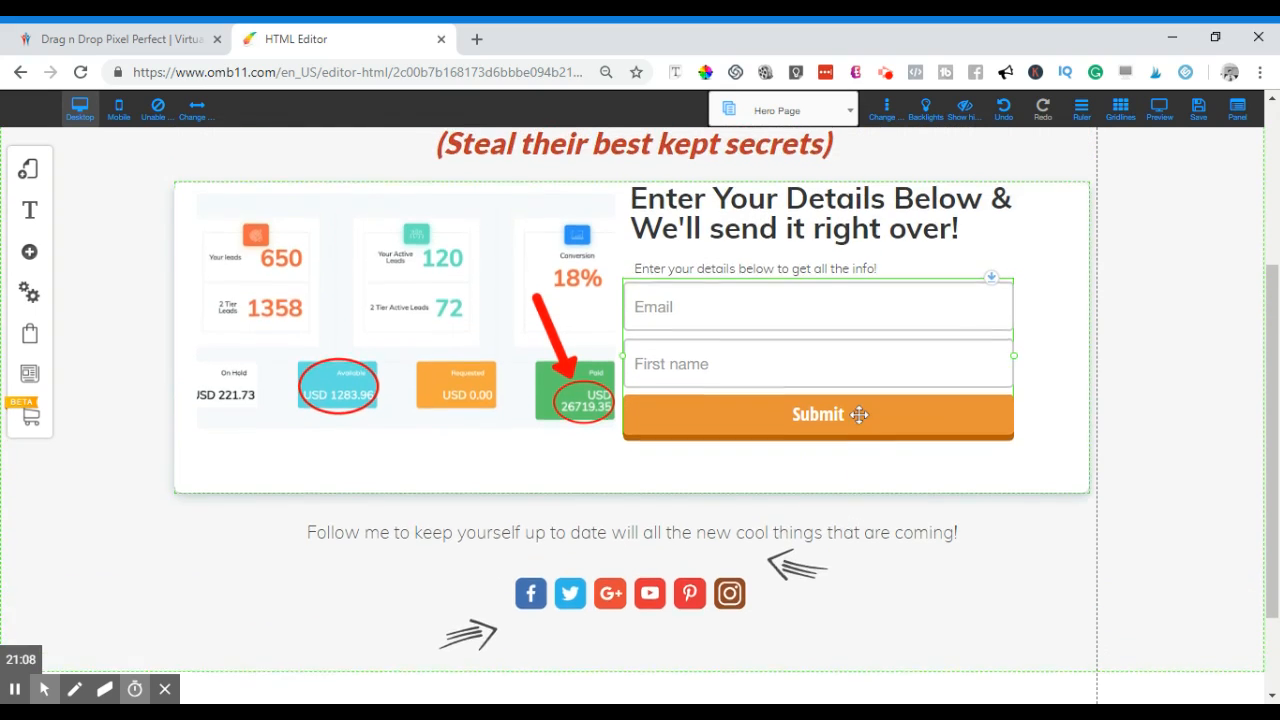
# - Save the Hero Page changes and dismiss the changes-saved alert
pyautogui.scroll(-2, 860, 410)
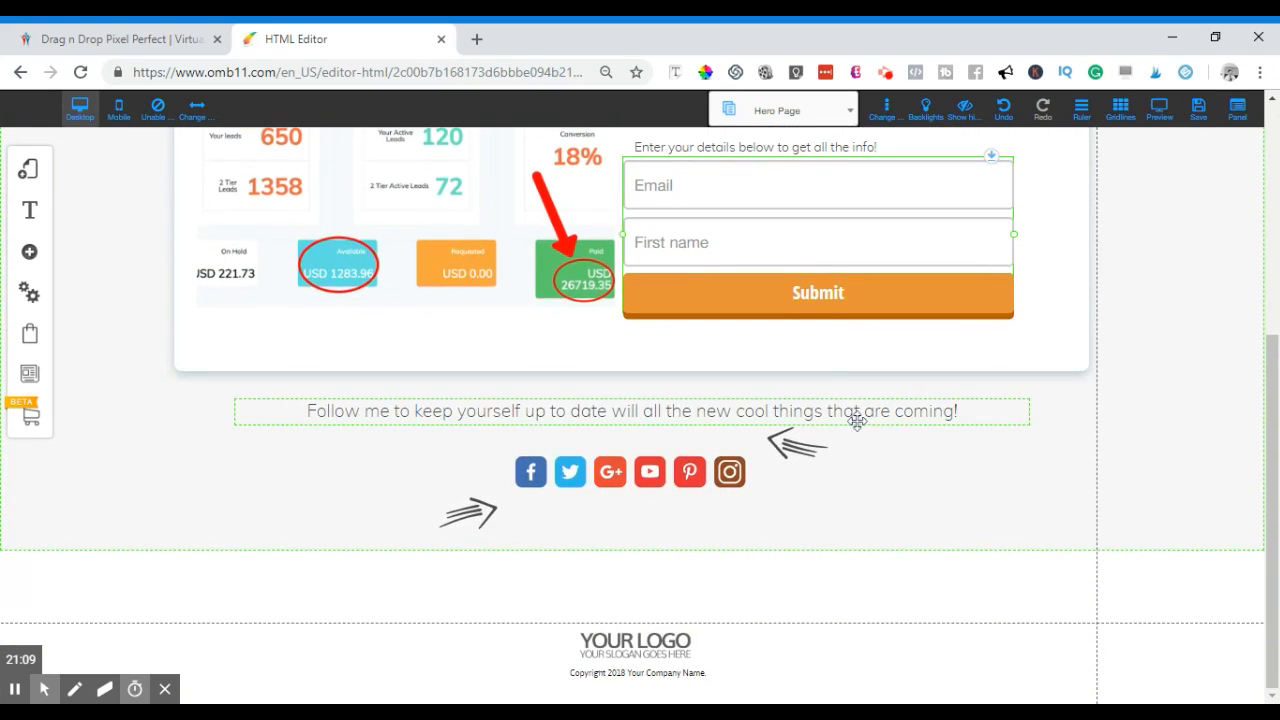
pyautogui.scroll(2, 857, 418)
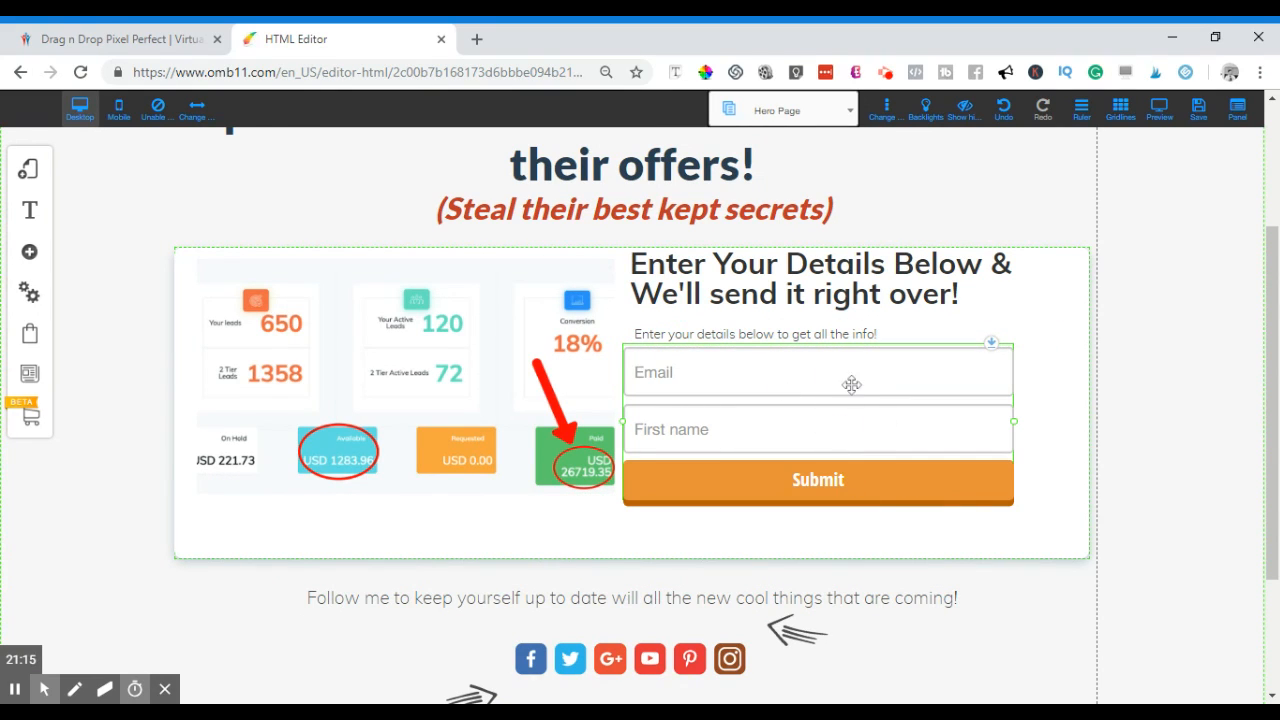
pyautogui.scroll(1, 851, 385)
pyautogui.scroll(-2, 851, 386)
pyautogui.click(1199, 110)
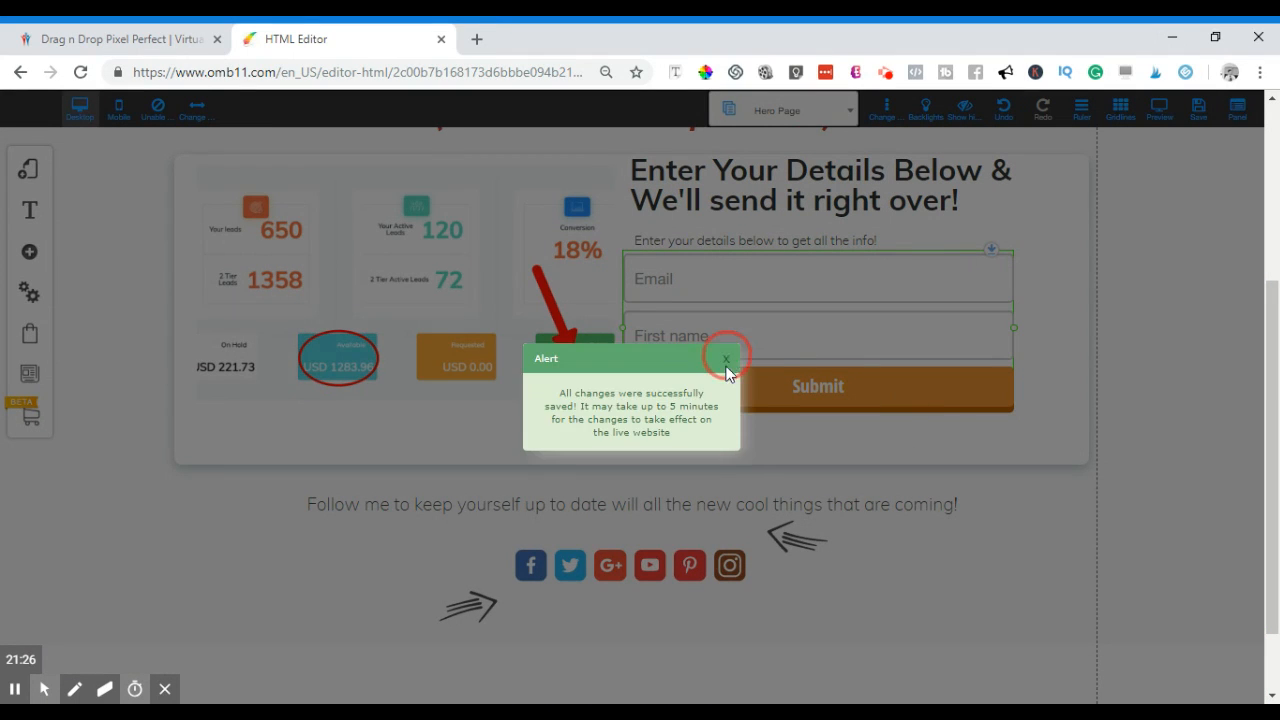
pyautogui.click(723, 363)
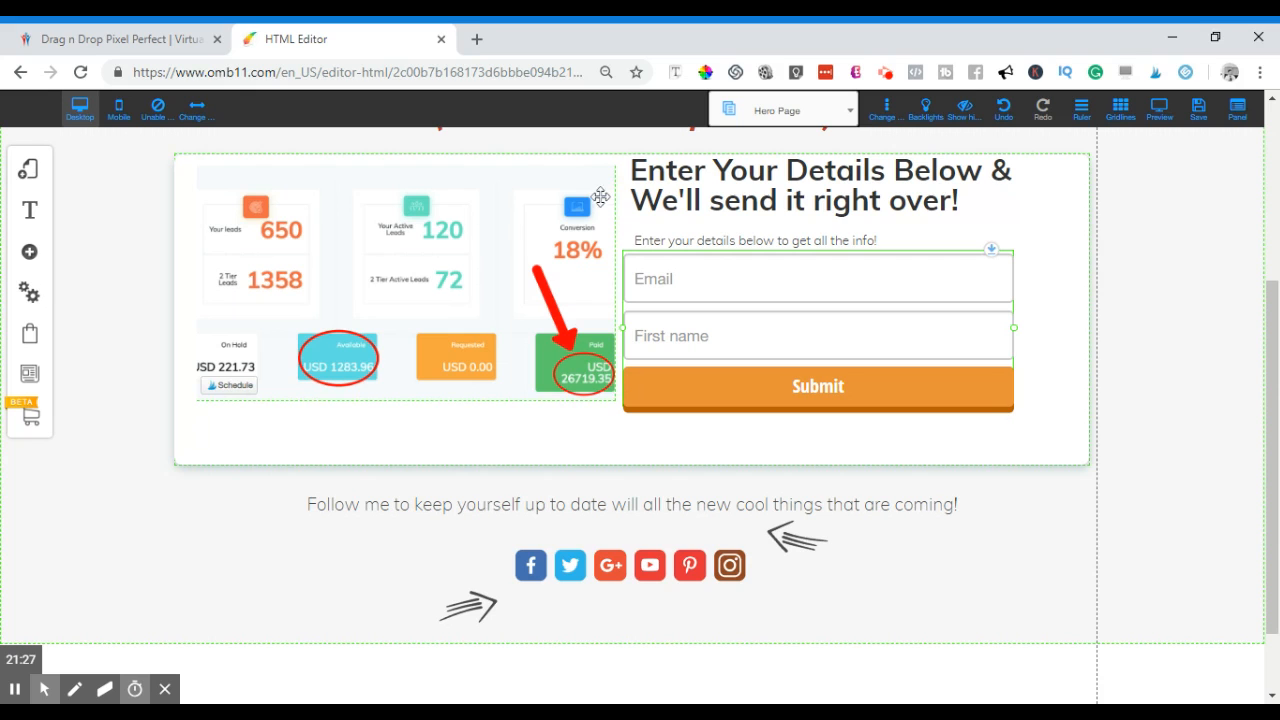
# - Review the headline, dashboard image, orange-Submit form and social icons, then select the social bar
pyautogui.scroll(2, 554, 441)
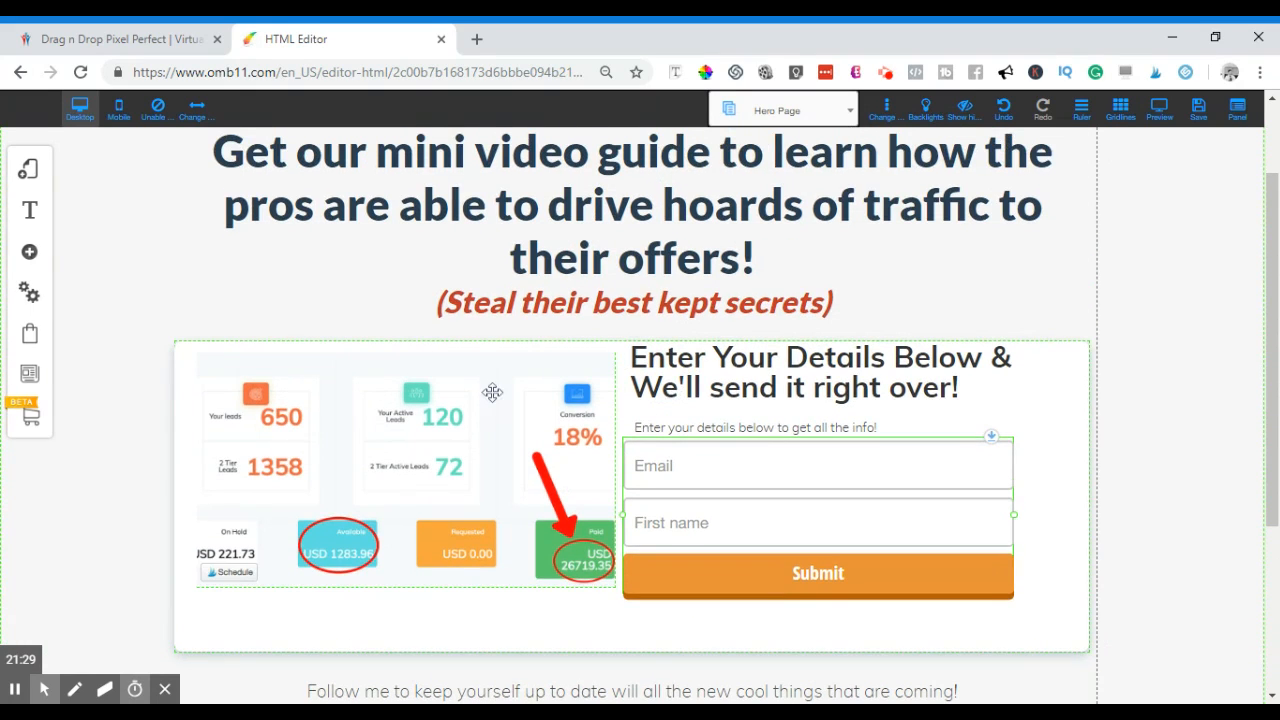
pyautogui.scroll(1, 554, 441)
pyautogui.scroll(-2, 849, 540)
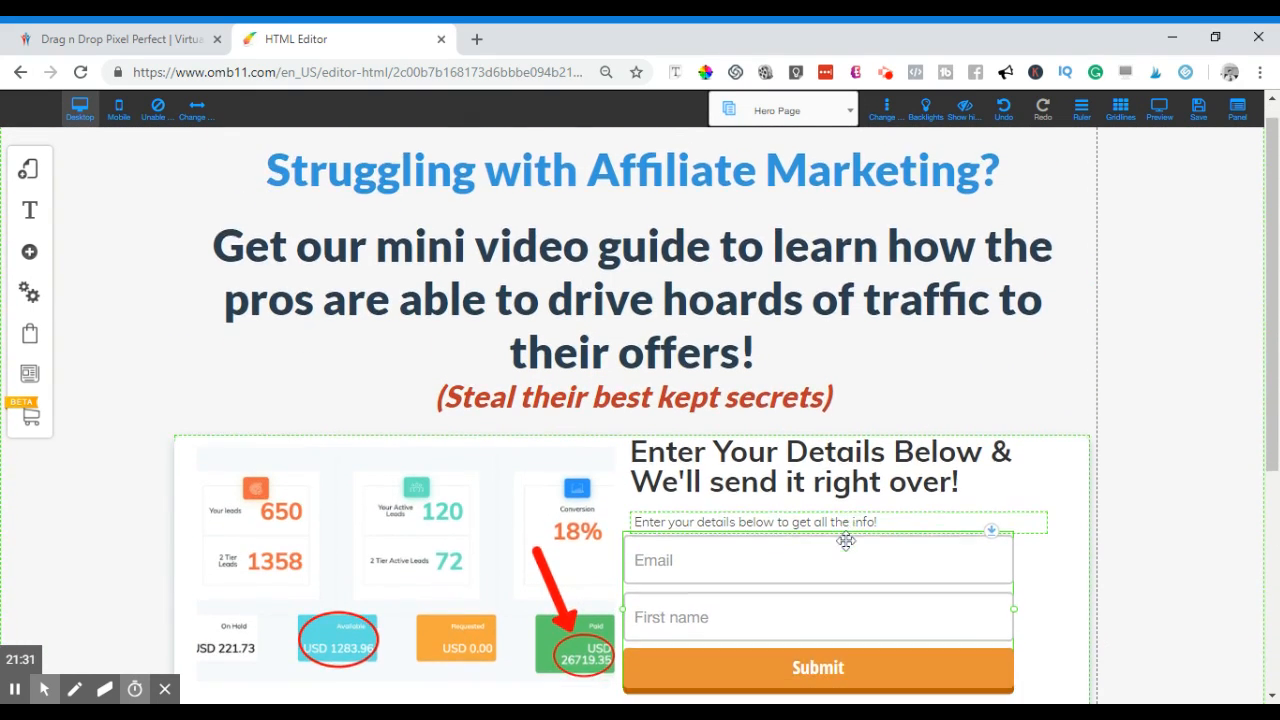
pyautogui.scroll(-2, 849, 533)
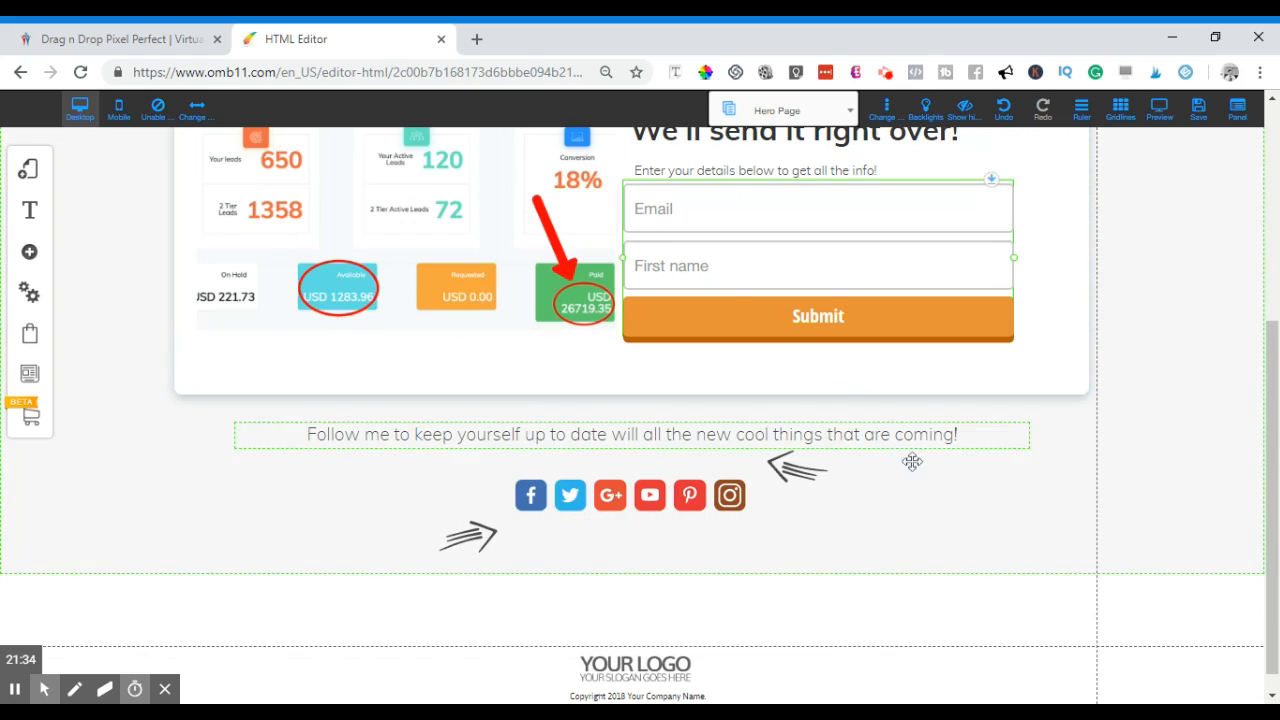
pyautogui.scroll(4, 937, 491)
pyautogui.scroll(-1, 941, 493)
pyautogui.scroll(1, 941, 493)
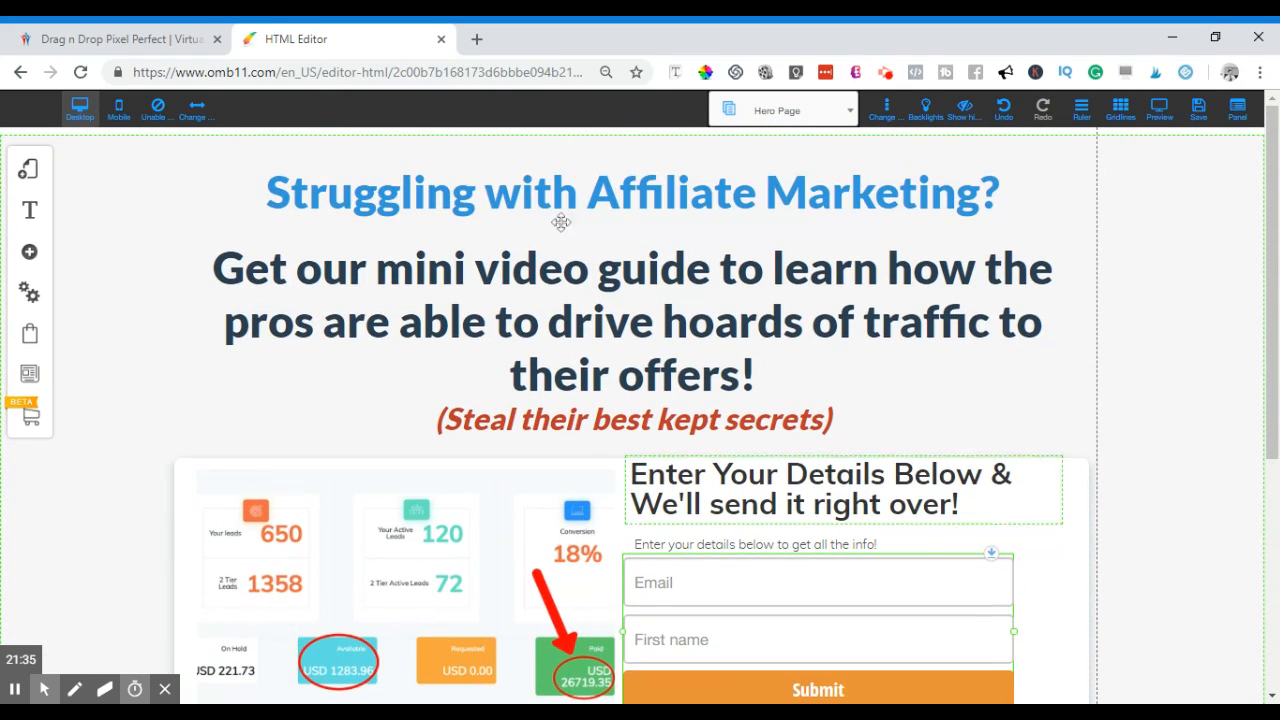
pyautogui.scroll(-1, 740, 312)
pyautogui.scroll(1, 803, 326)
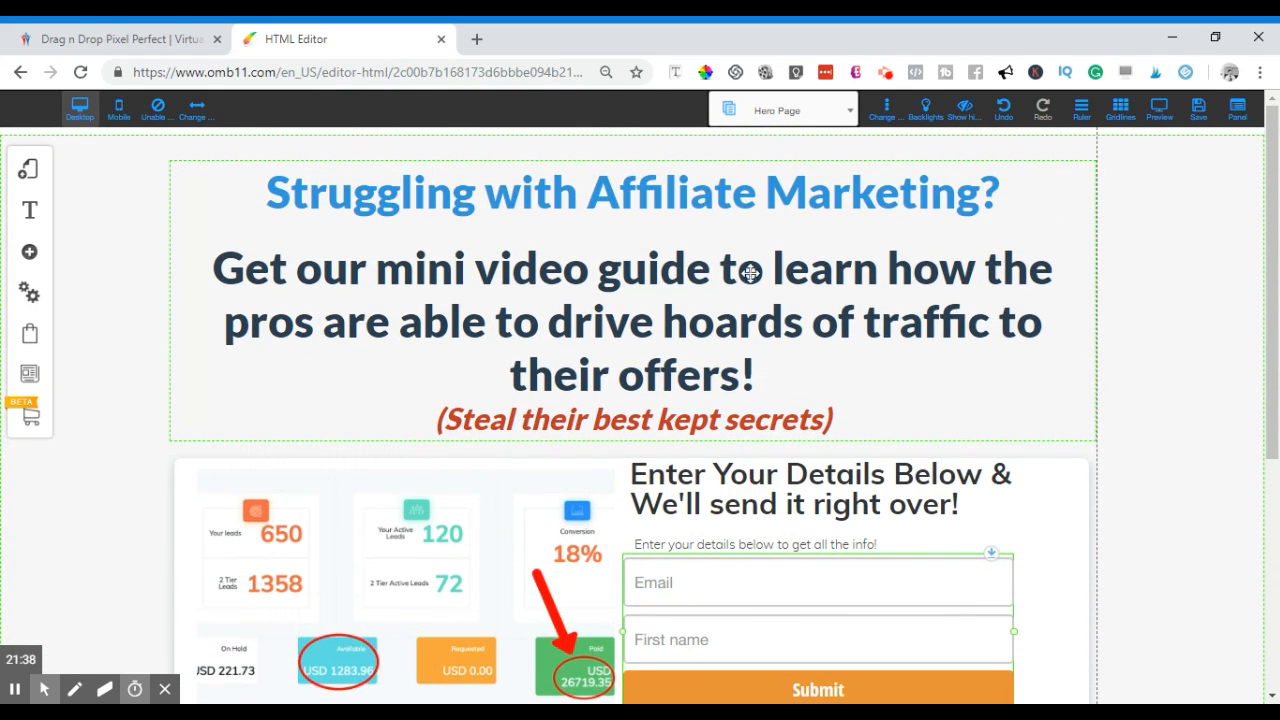
pyautogui.scroll(-1, 640, 300)
pyautogui.scroll(1, 497, 270)
pyautogui.scroll(-4, 580, 263)
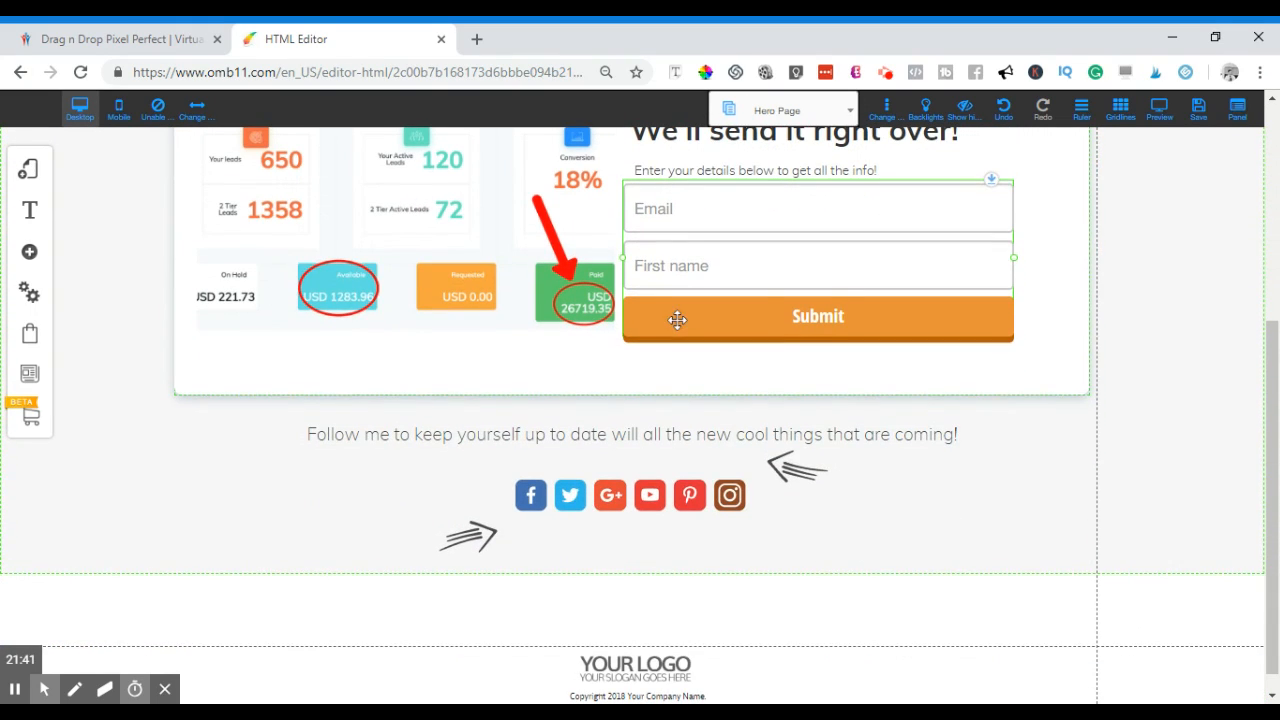
pyautogui.click(638, 500)
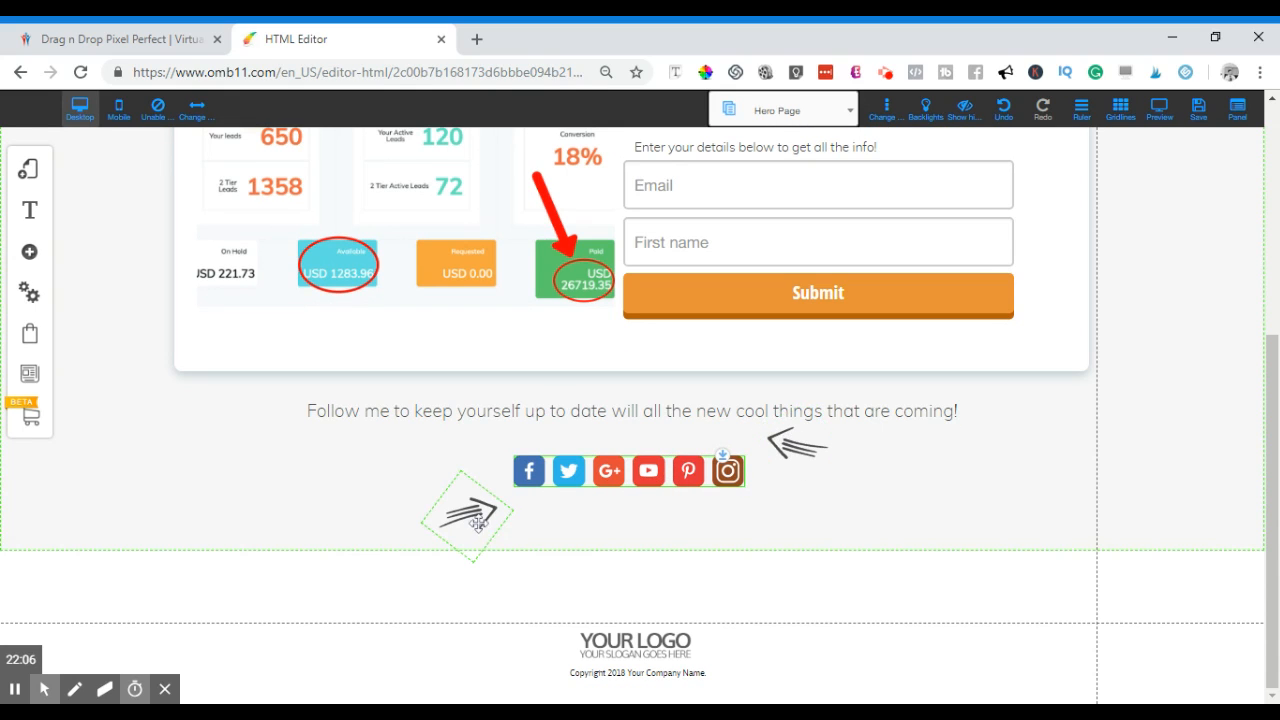
# - Move the left arrow beside the social bar and center the social bar horizontally
pyautogui.moveTo(468, 513); pyautogui.dragTo(465, 469)
pyautogui.moveTo(668, 478); pyautogui.dragTo(675, 455)
pyautogui.rightClick(651, 452)
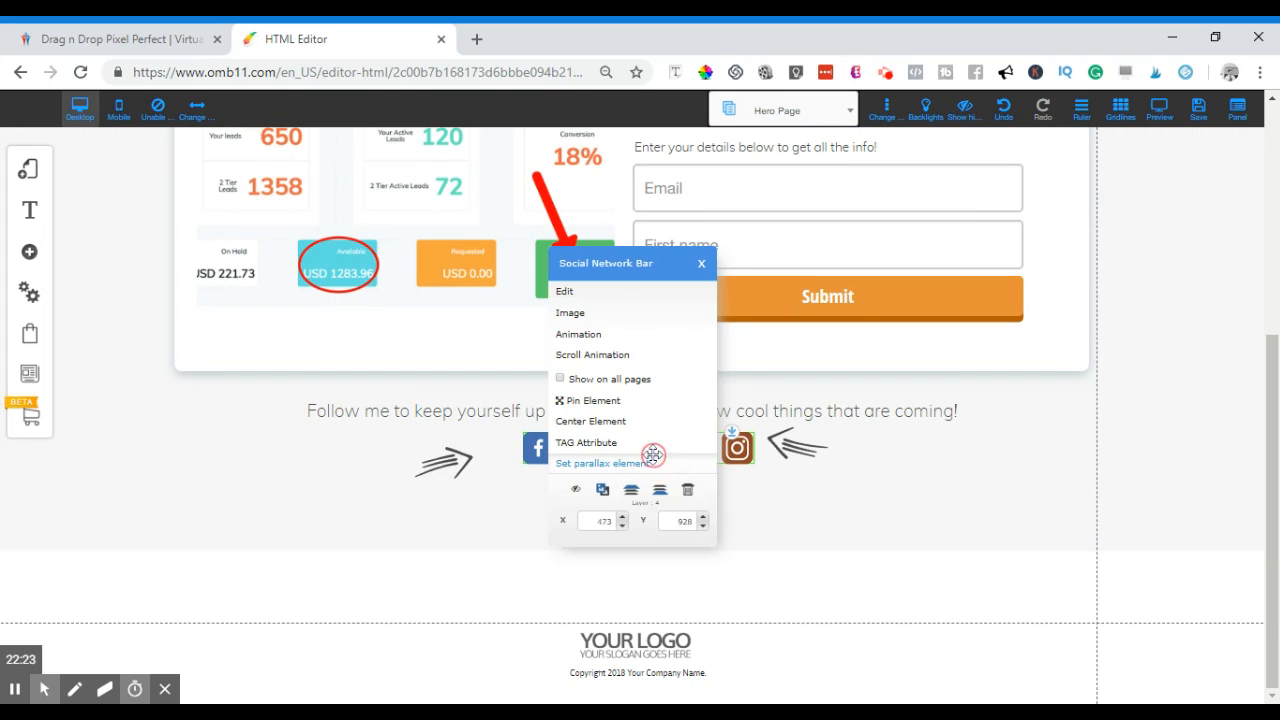
pyautogui.click(604, 418)
pyautogui.moveTo(452, 460)
pyautogui.mouseDown()
pyautogui.moveTo(486, 441)
pyautogui.moveTo(462, 461)
pyautogui.mouseUp()
# - Fine-tune the right and left arrow graphics so they flank the social icons
pyautogui.click(847, 509)
pyautogui.click(818, 469)
pyautogui.moveTo(818, 469)
pyautogui.mouseDown()
pyautogui.moveTo(814, 458)
pyautogui.moveTo(828, 476)
pyautogui.mouseUp()
pyautogui.click(622, 500)
pyautogui.moveTo(436, 464); pyautogui.dragTo(443, 476)
pyautogui.click(580, 508)
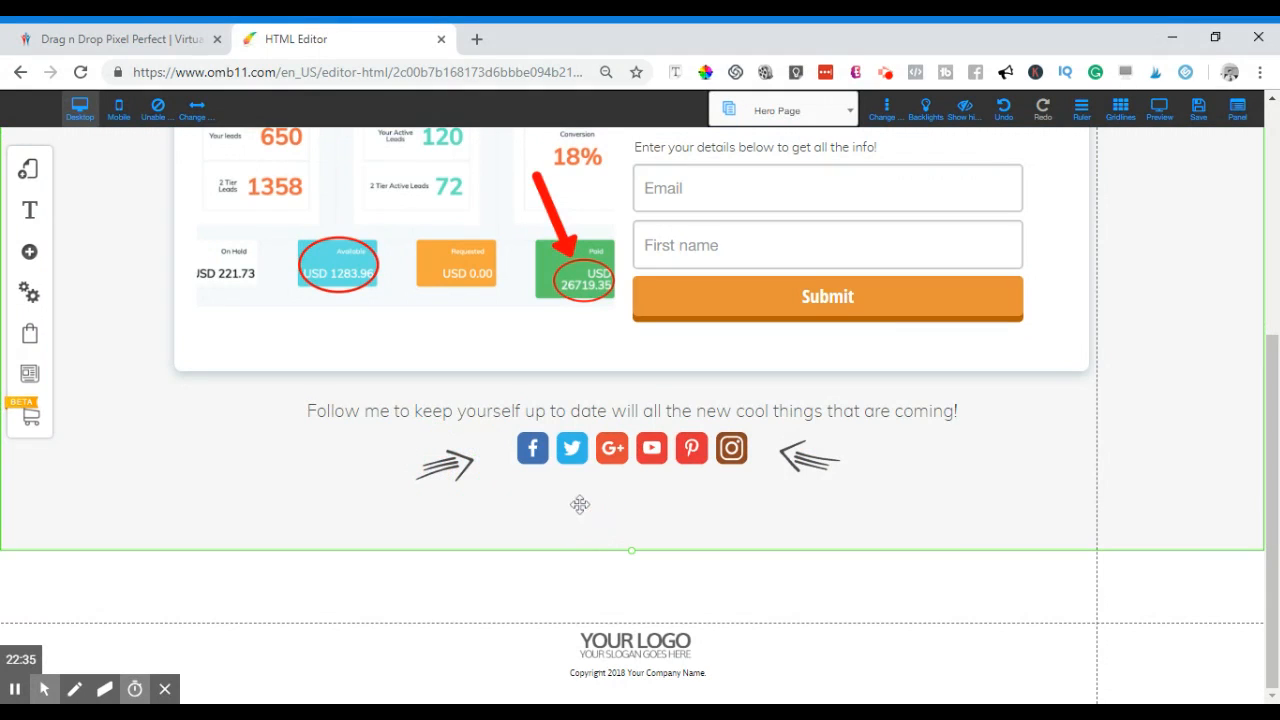
pyautogui.moveTo(812, 466); pyautogui.dragTo(812, 474)
pyautogui.click(642, 506)
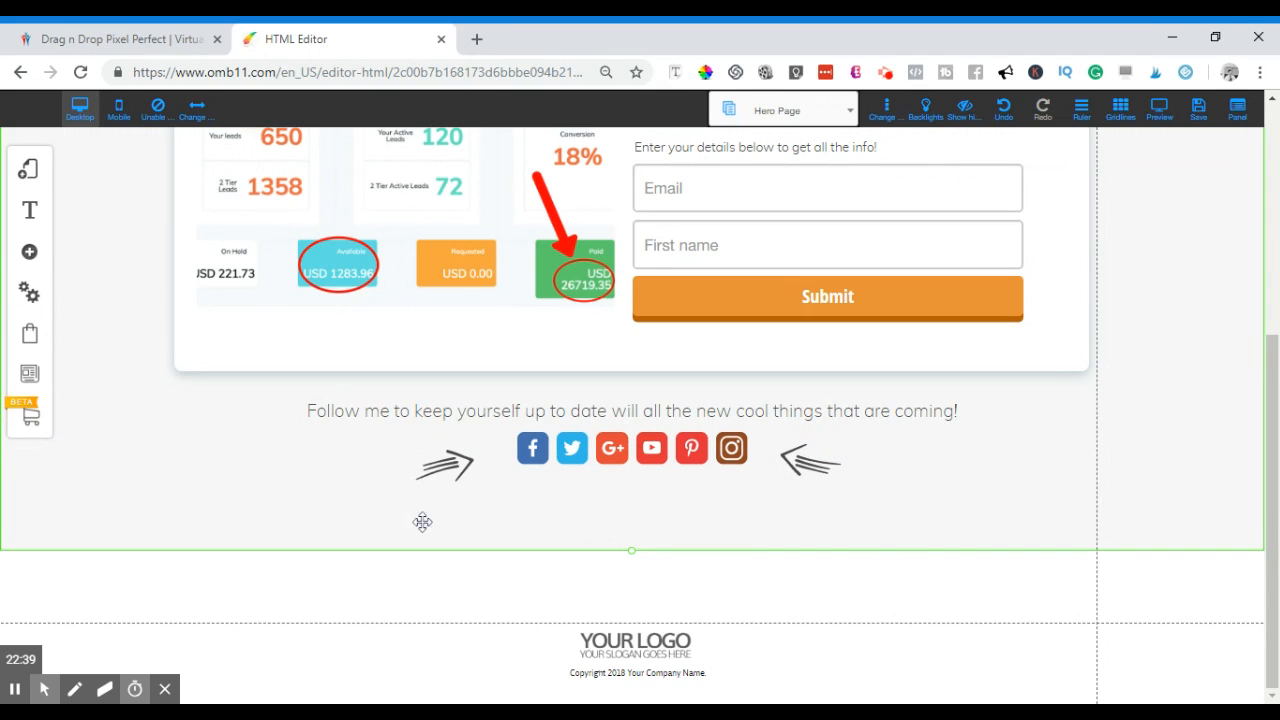
# - Check the rotated left arrow and shift the social icons row slightly lower
pyautogui.scroll(3, 577, 524)
pyautogui.scroll(-3, 283, 451)
pyautogui.click(452, 473)
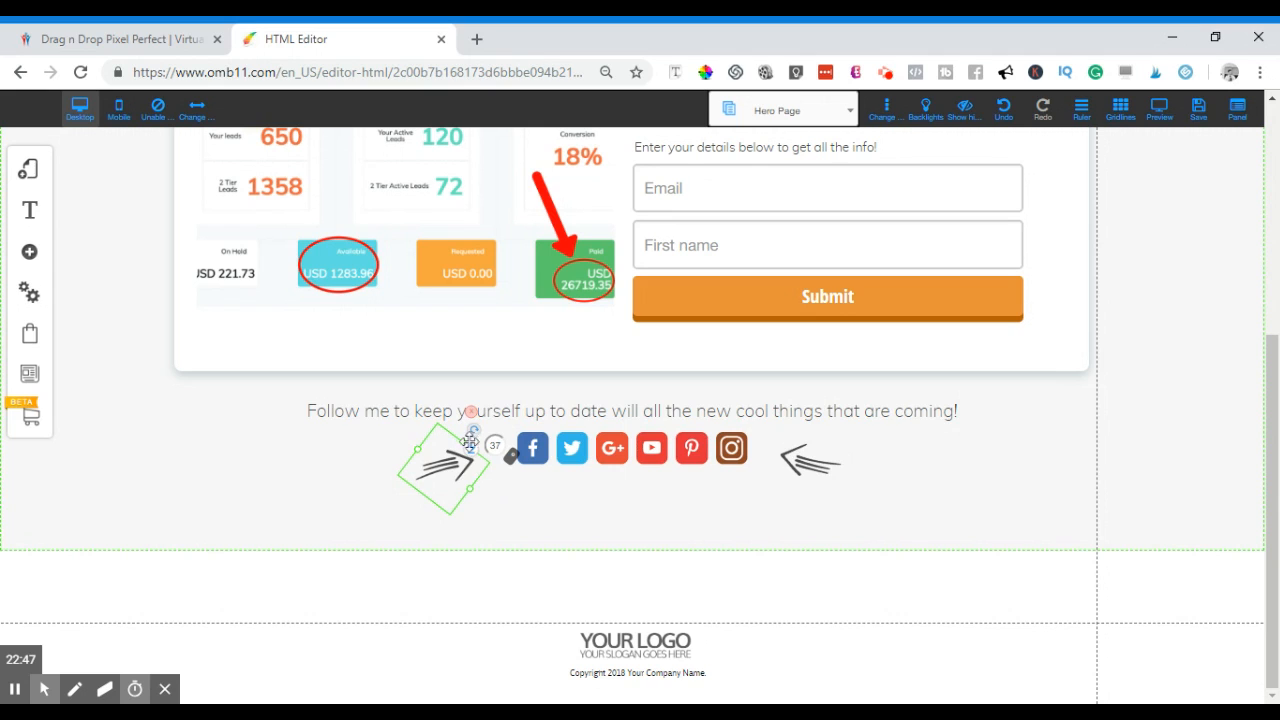
pyautogui.click(316, 455)
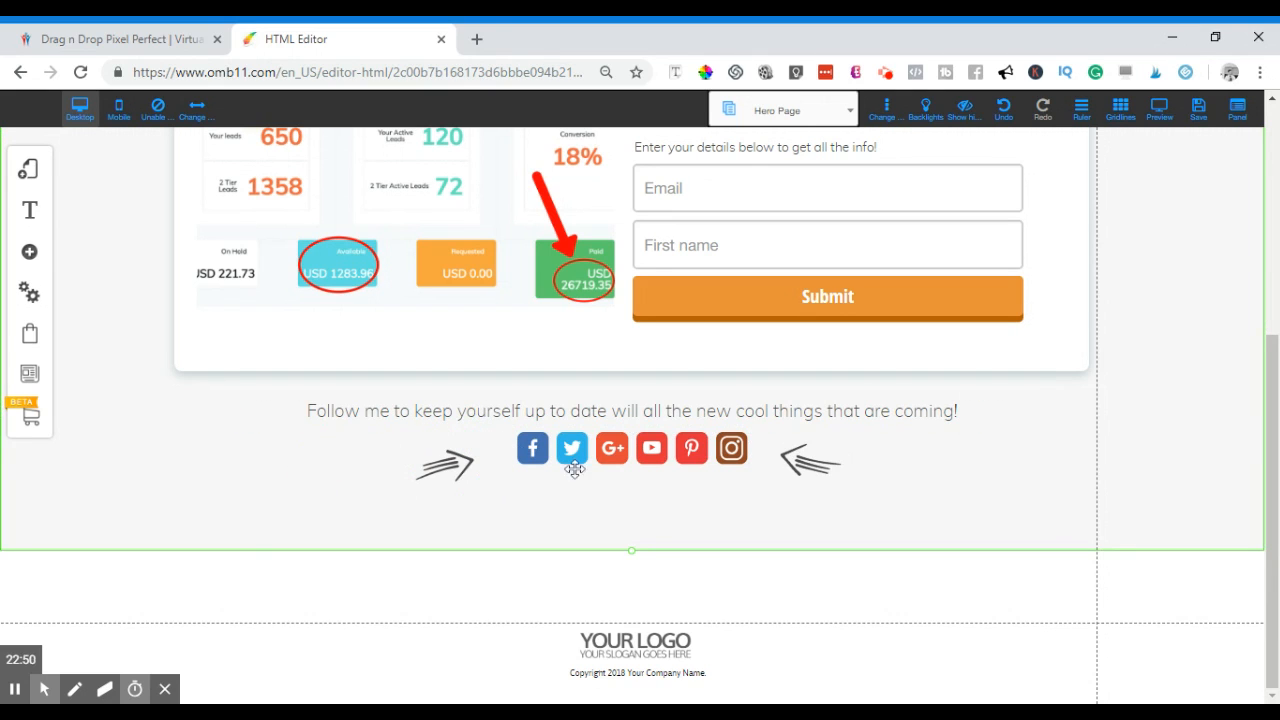
pyautogui.moveTo(614, 456); pyautogui.dragTo(630, 480)
# - Delete the footer's YOUR LOGO placeholder and load the Hero Funnel's Thank You Page from My Layouts
pyautogui.click(630, 652)
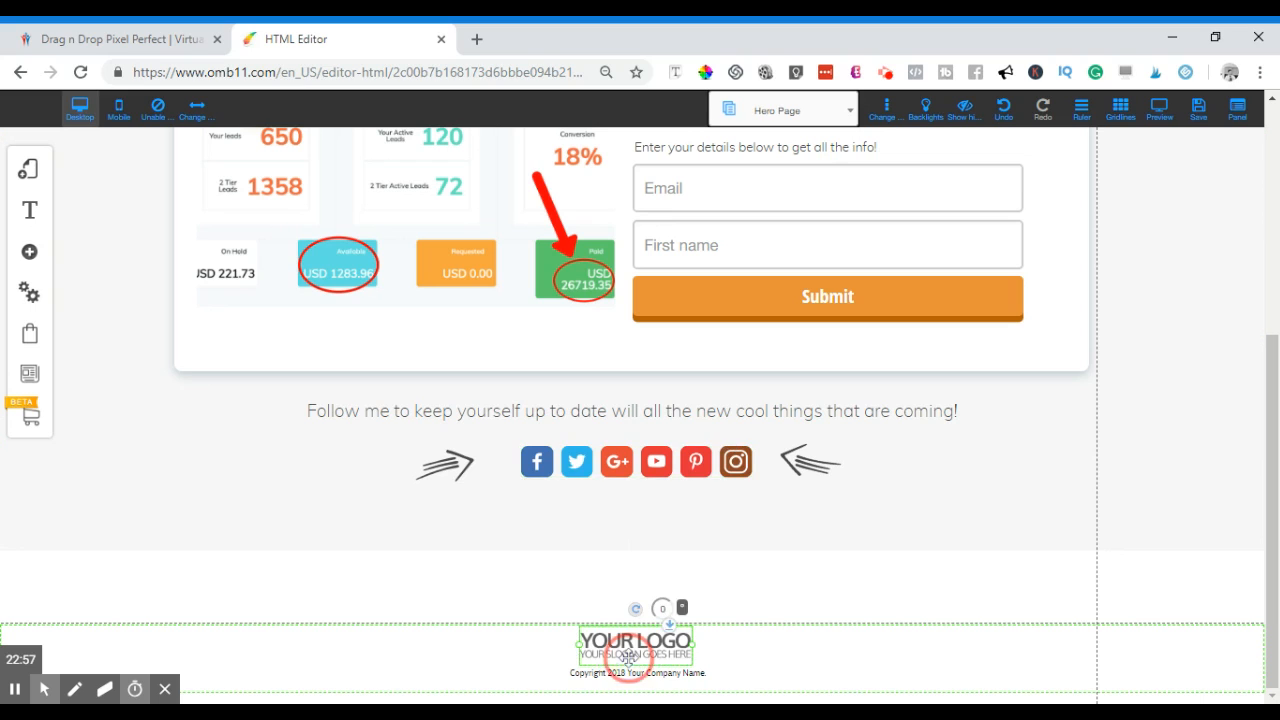
pyautogui.press('Delete')
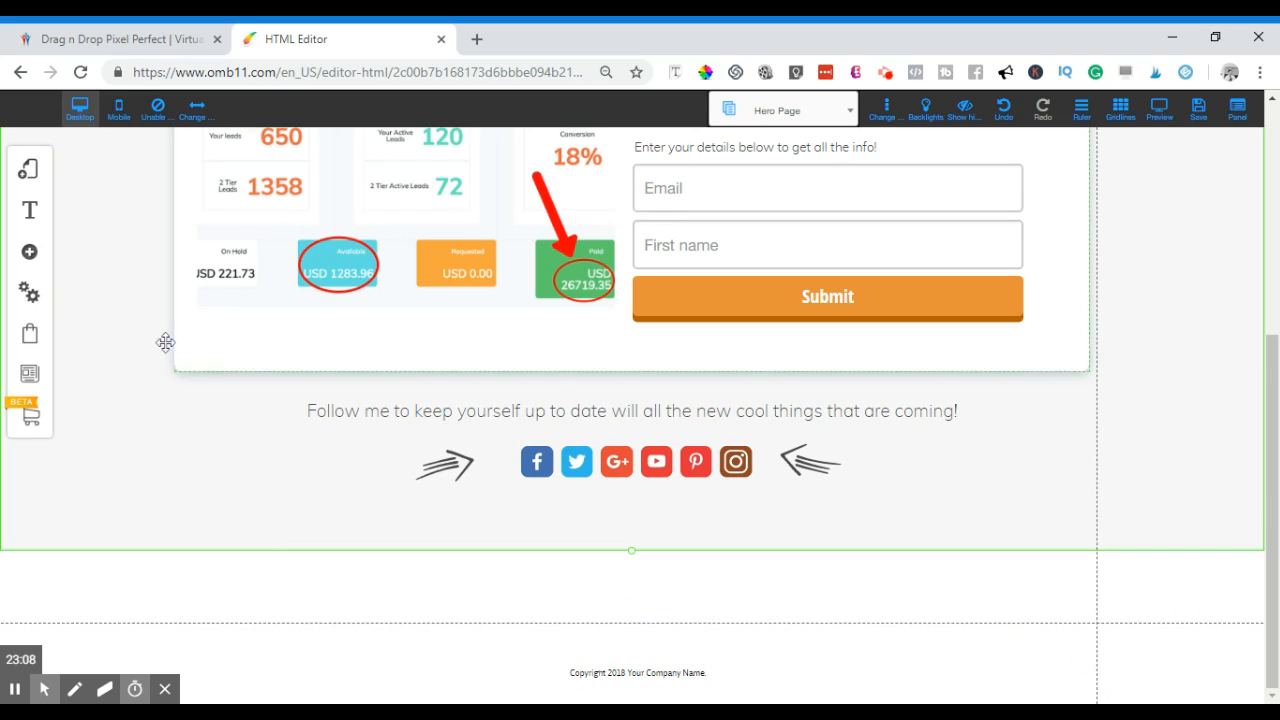
pyautogui.click(27, 172)
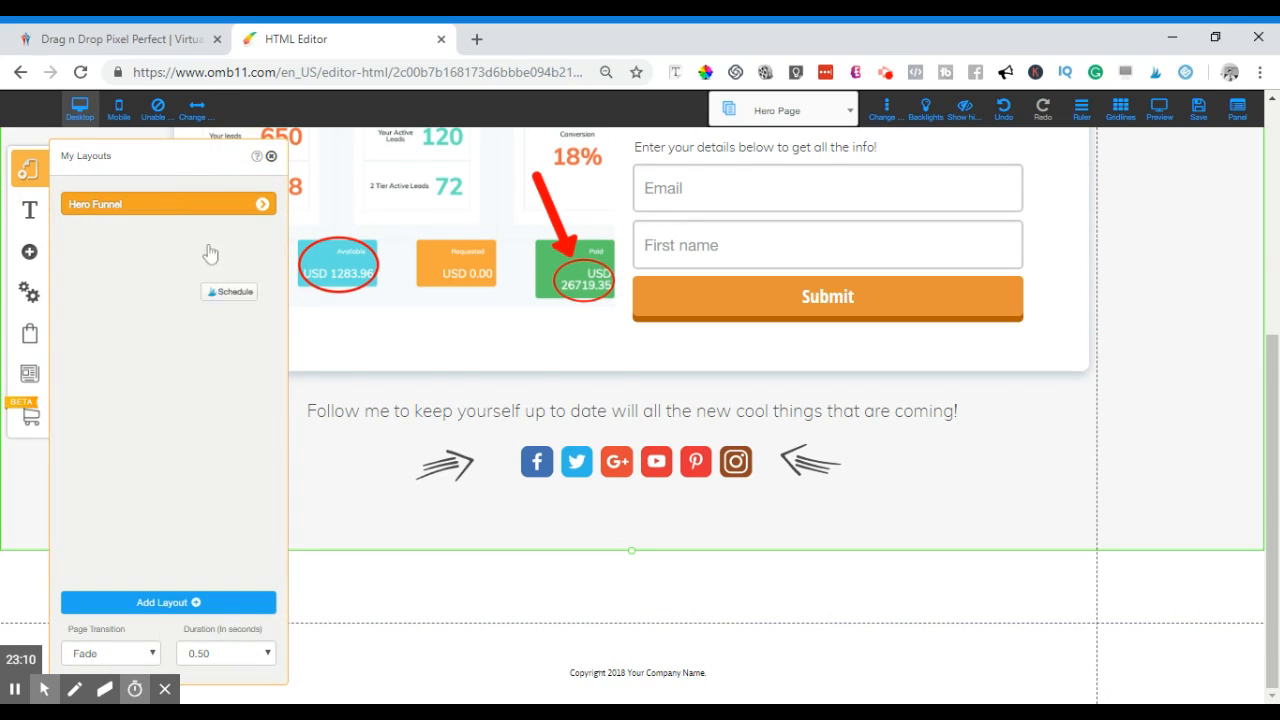
pyautogui.click(262, 205)
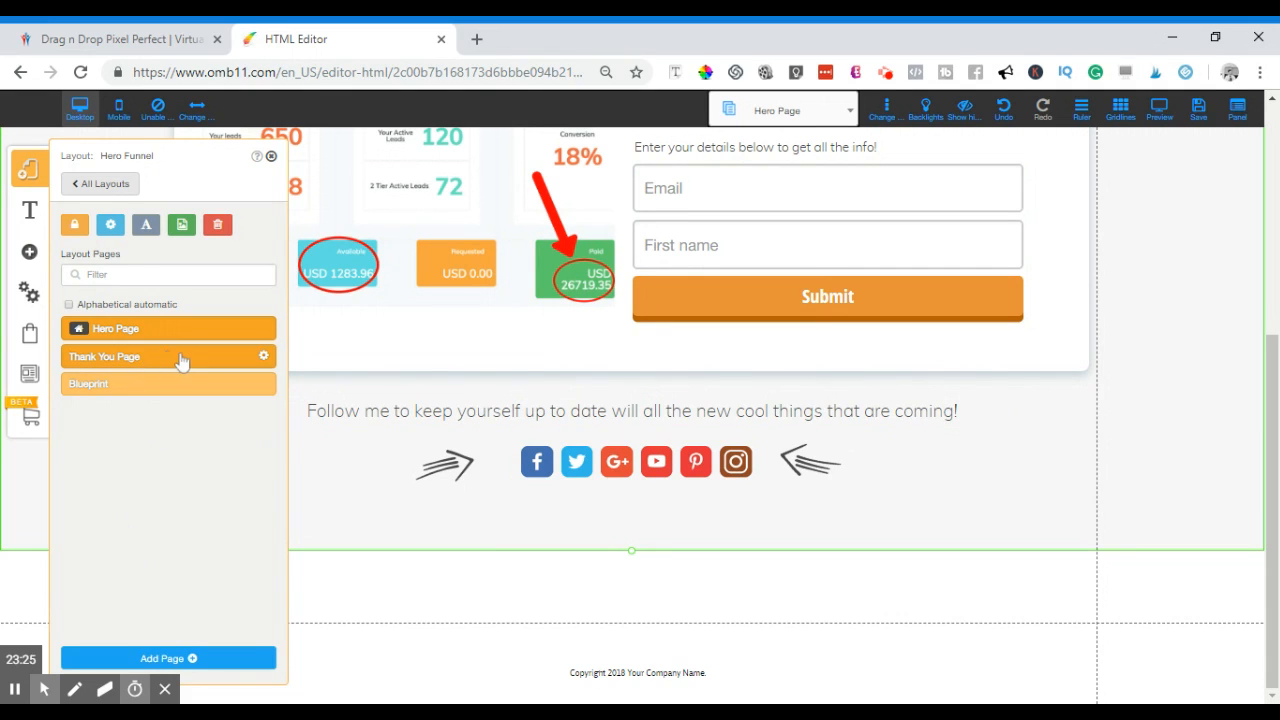
pyautogui.click(224, 363)
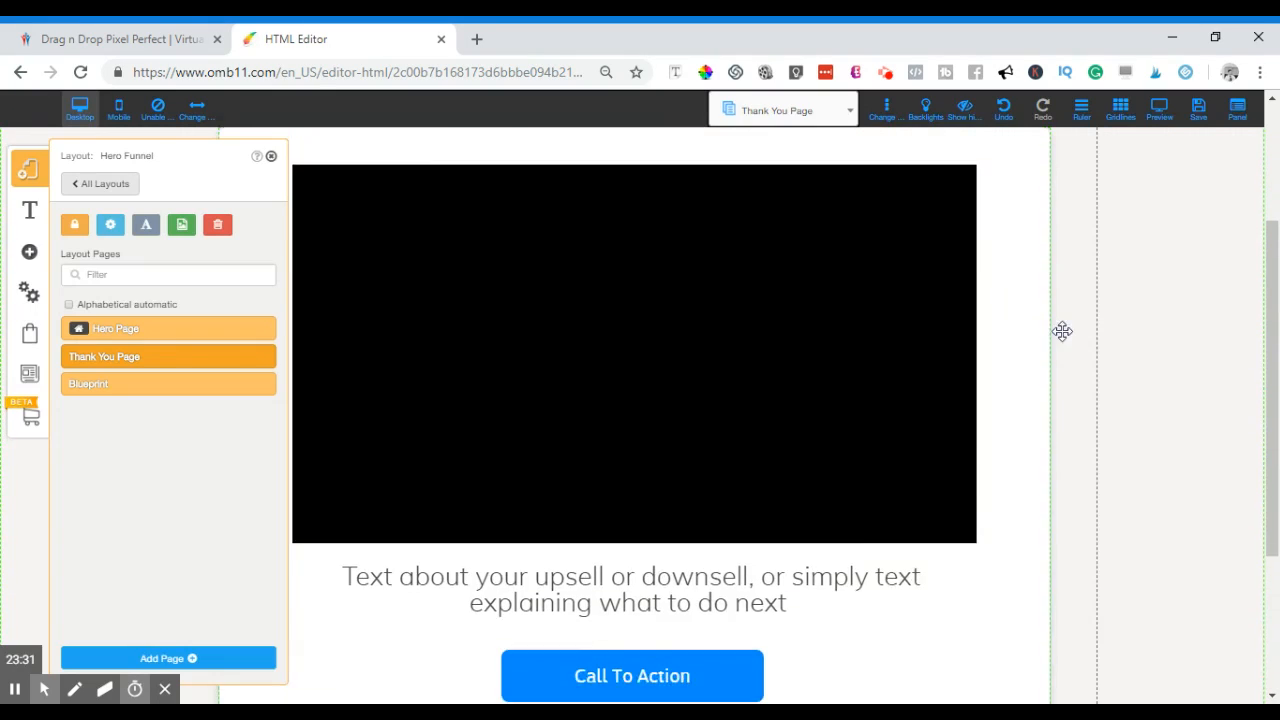
# - Close the layout pages list and inspect the Thank You Page's headline, YouTube video, upsell text and Call To Action button
pyautogui.scroll(-2, 1060, 331)
pyautogui.scroll(4, 1074, 349)
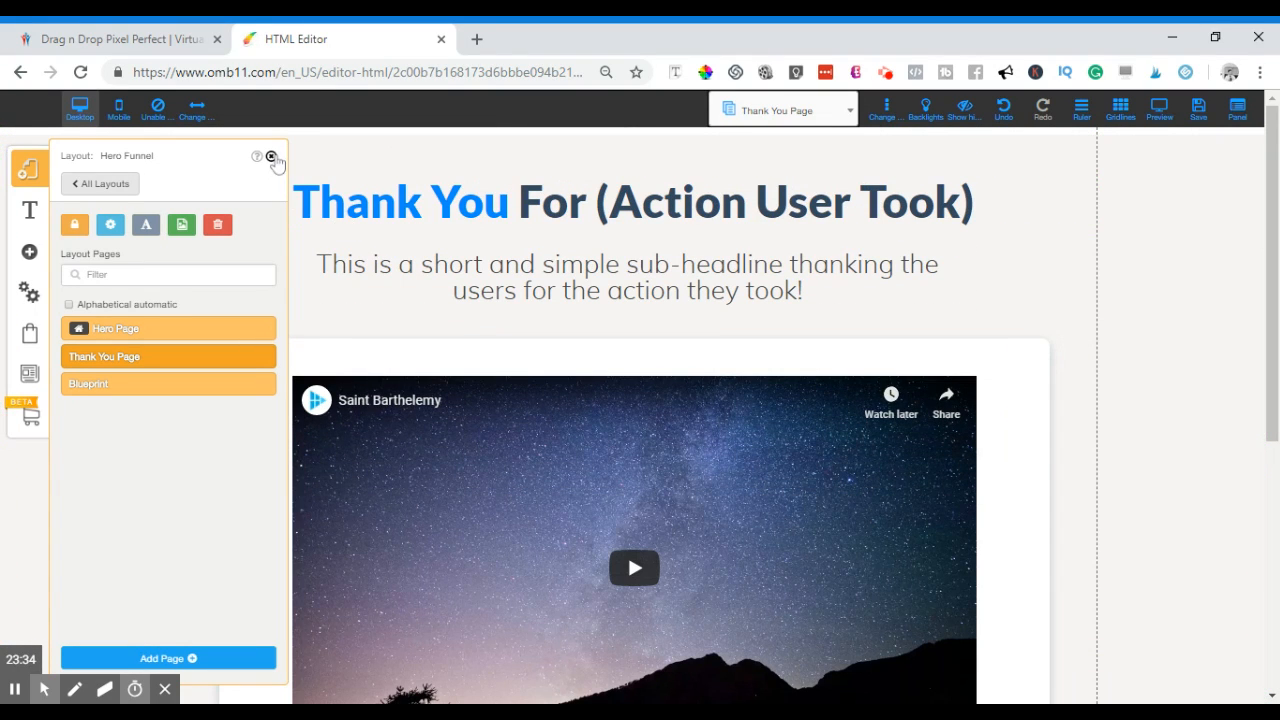
pyautogui.click(271, 157)
pyautogui.scroll(-4, 554, 369)
pyautogui.scroll(-1, 509, 399)
pyautogui.scroll(3, 543, 360)
pyautogui.scroll(-1, 565, 395)
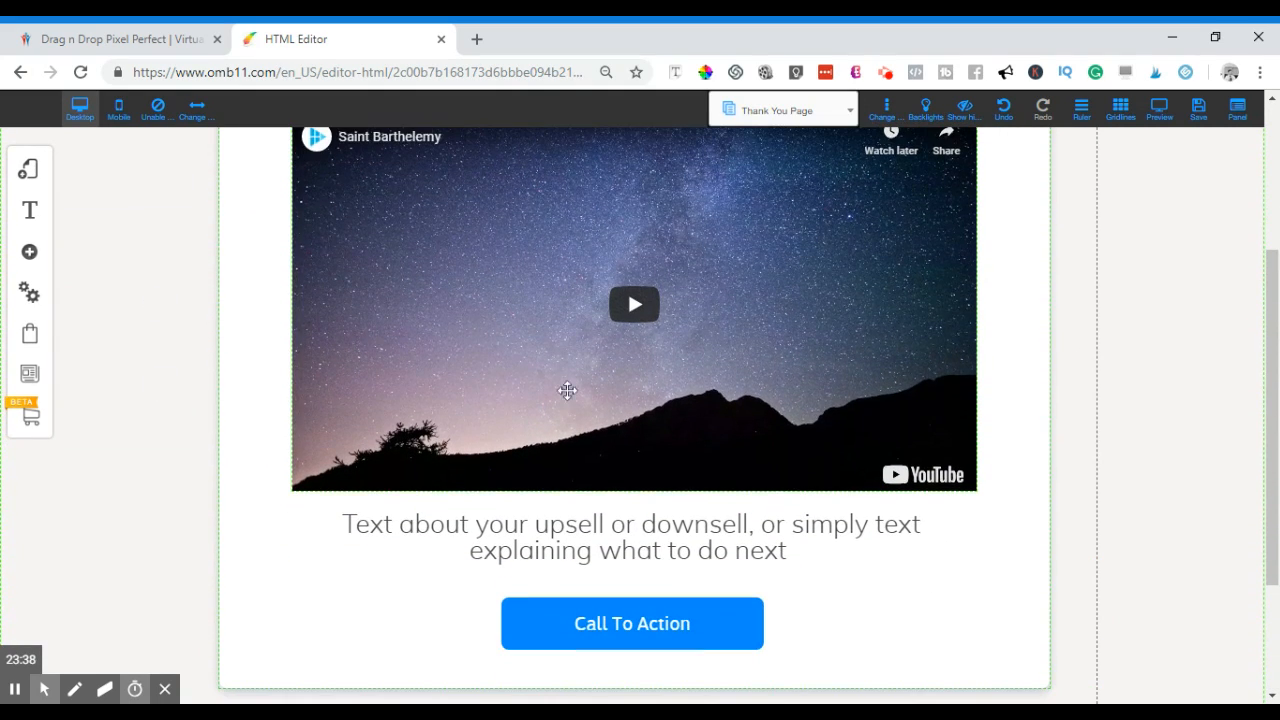
pyautogui.scroll(2, 553, 388)
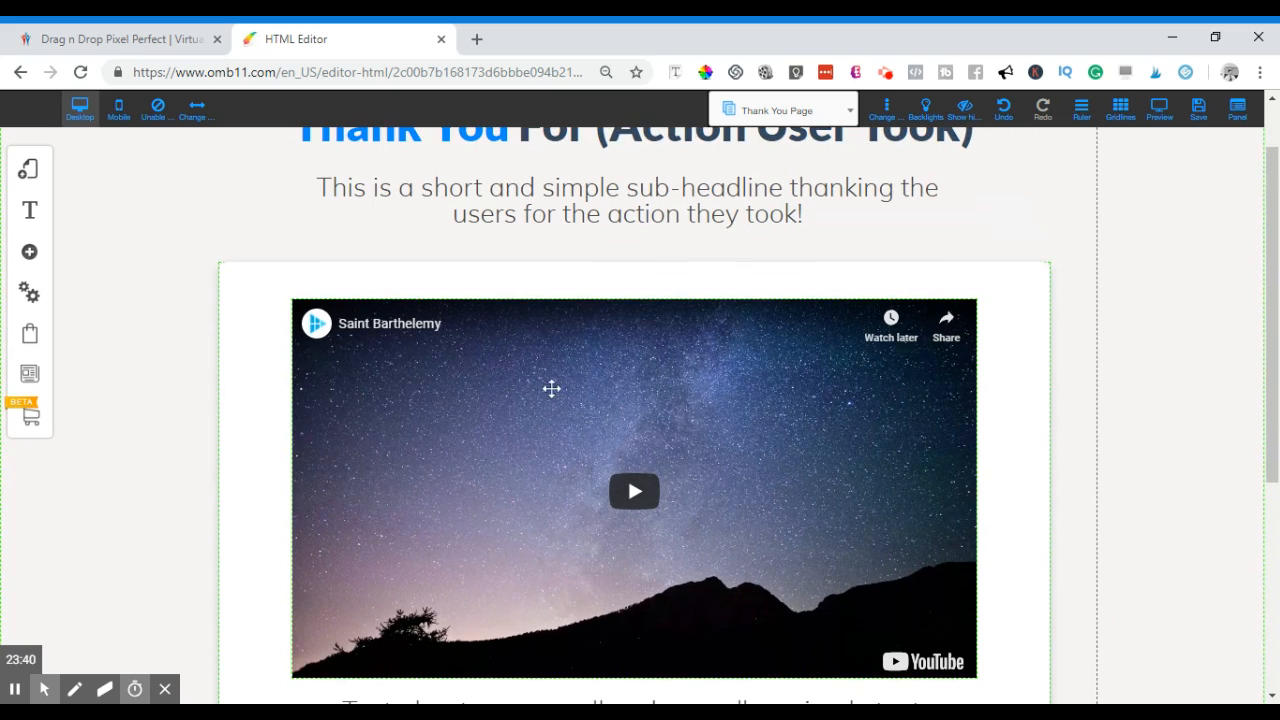
pyautogui.scroll(-1, 545, 398)
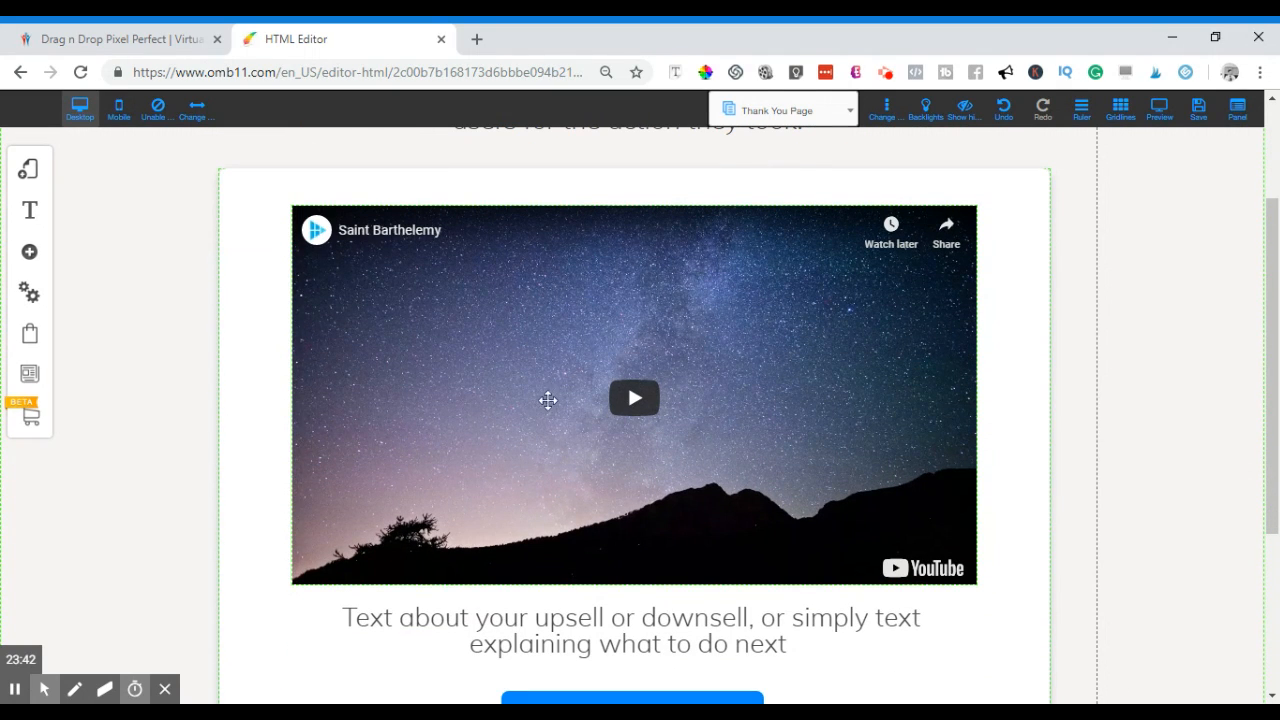
pyautogui.scroll(-2, 530, 405)
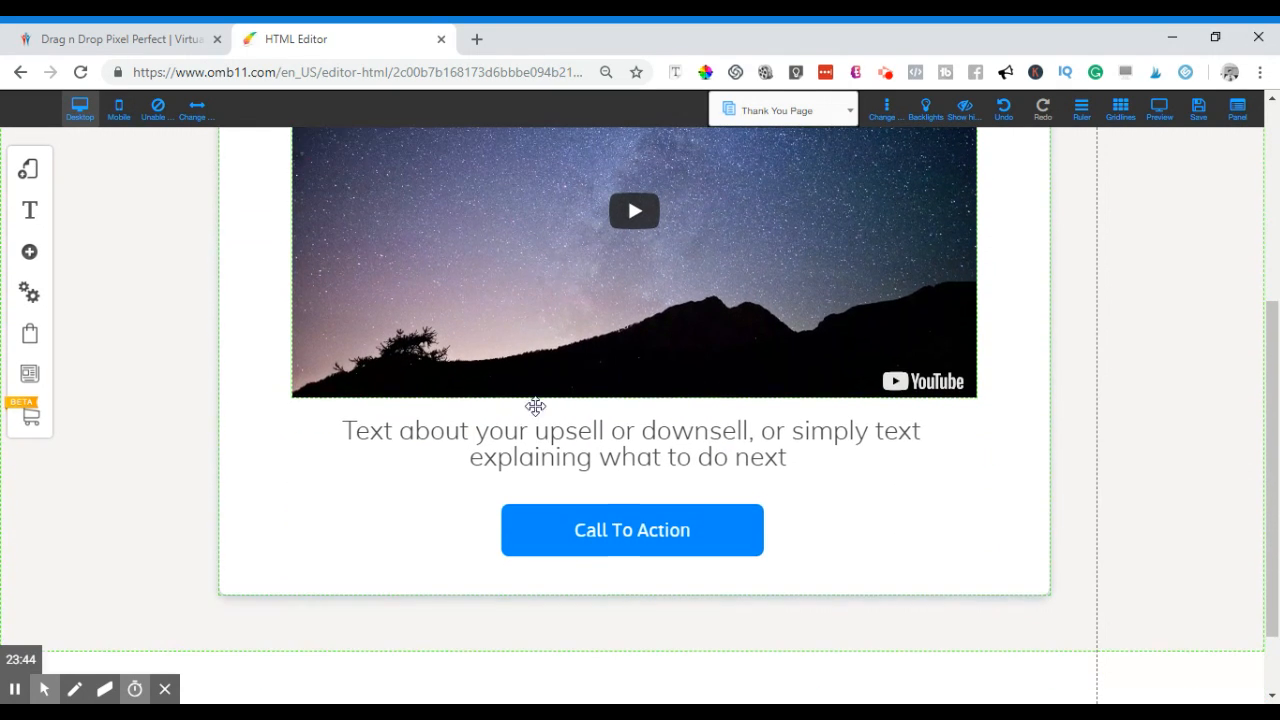
pyautogui.scroll(-1, 544, 401)
pyautogui.scroll(2, 545, 398)
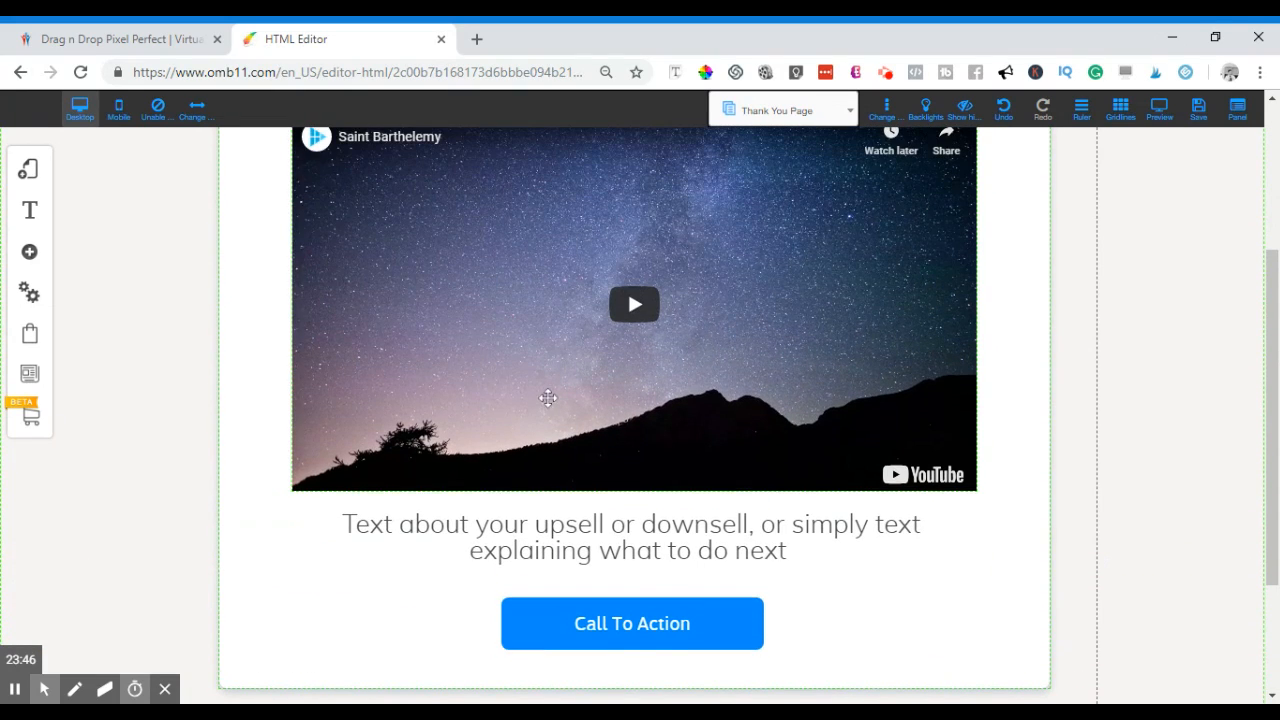
pyautogui.scroll(1, 539, 362)
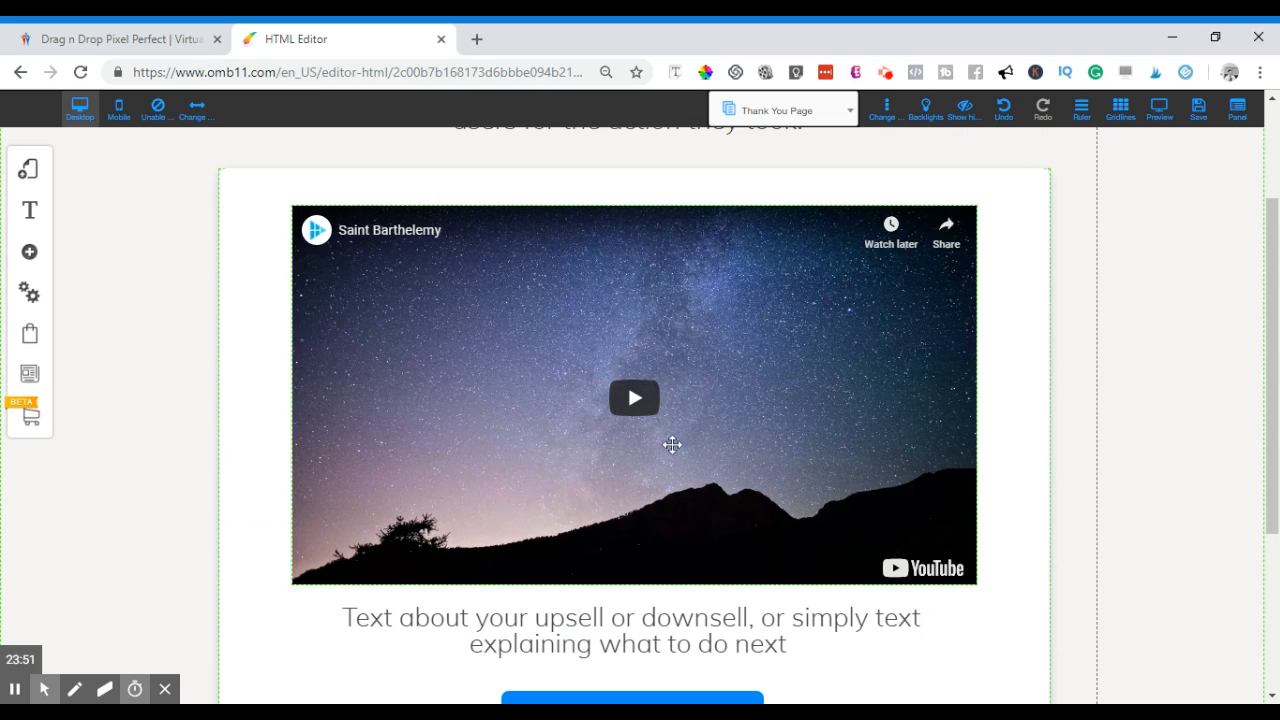
pyautogui.scroll(-1, 660, 470)
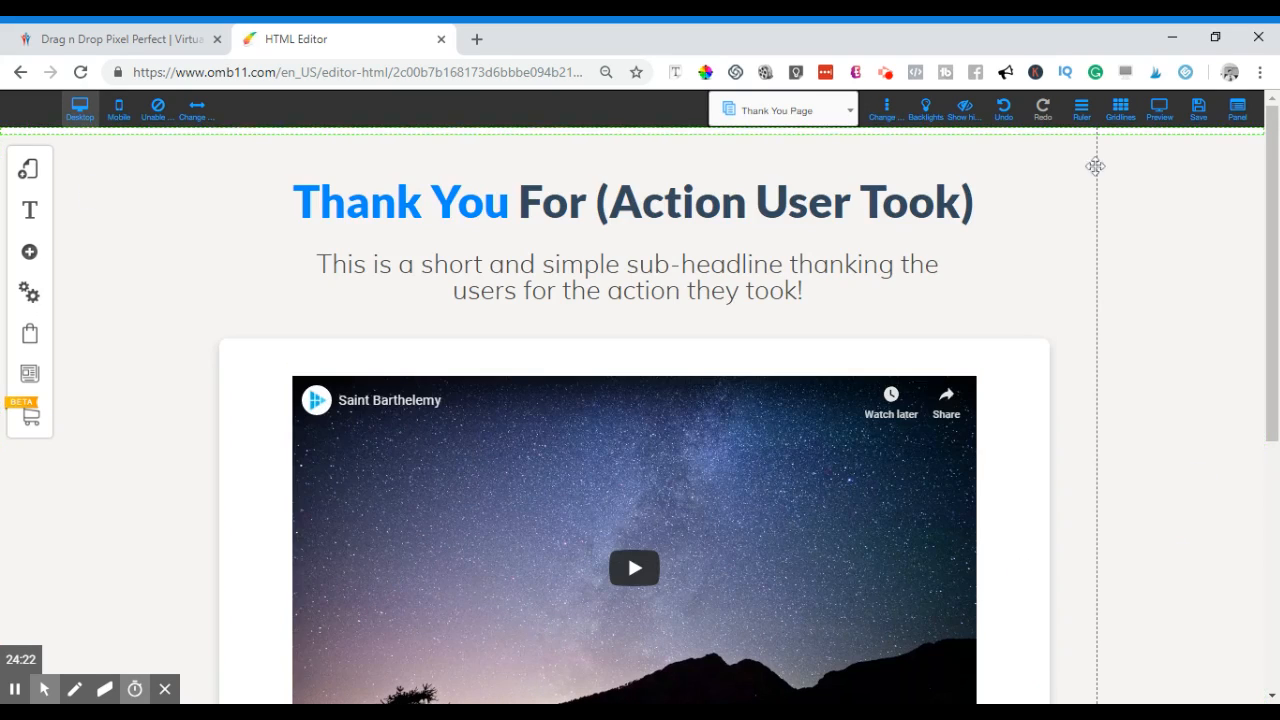
# - Save the funnel's changes and dismiss the confirmation alert
pyautogui.click(1200, 118)
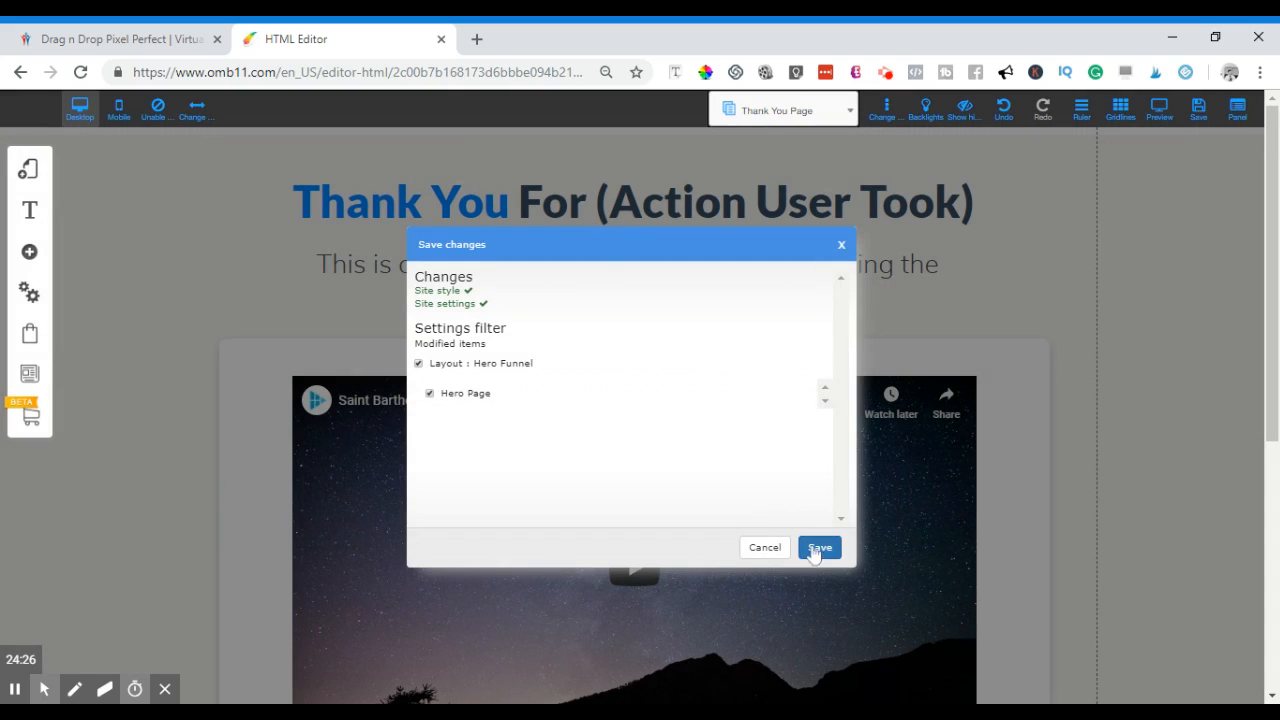
pyautogui.click(818, 549)
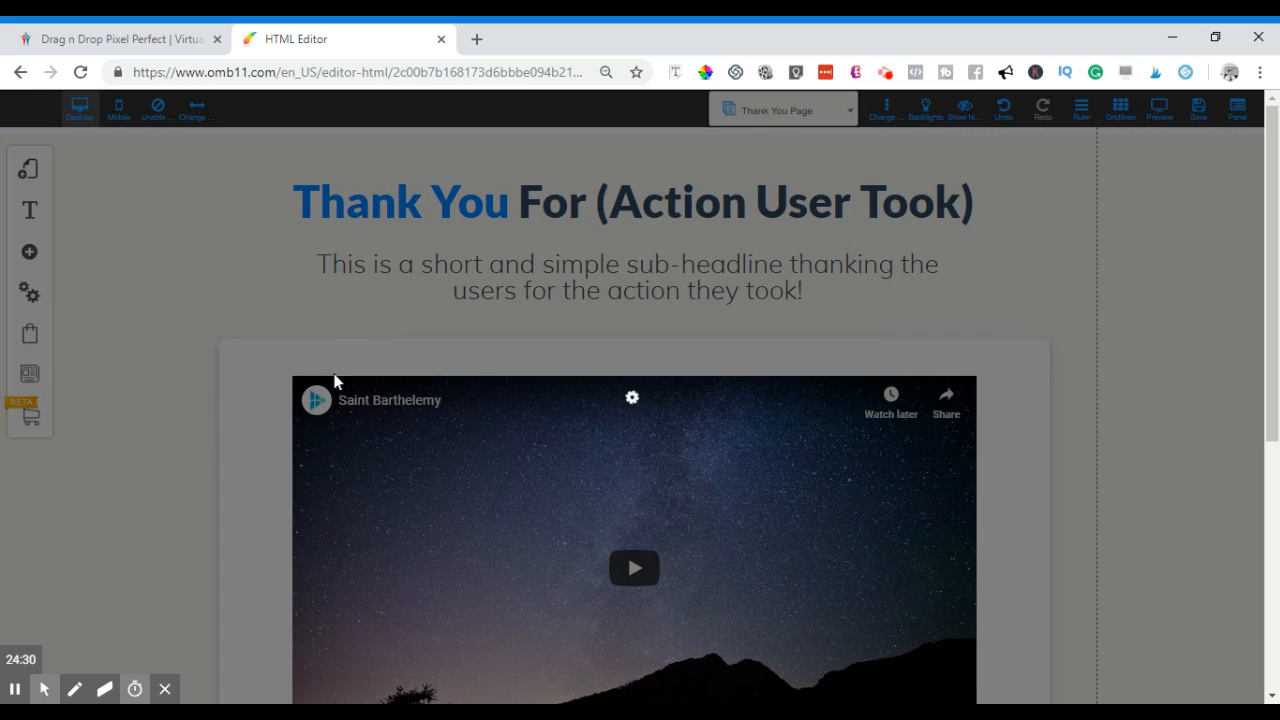
pyautogui.click(727, 358)
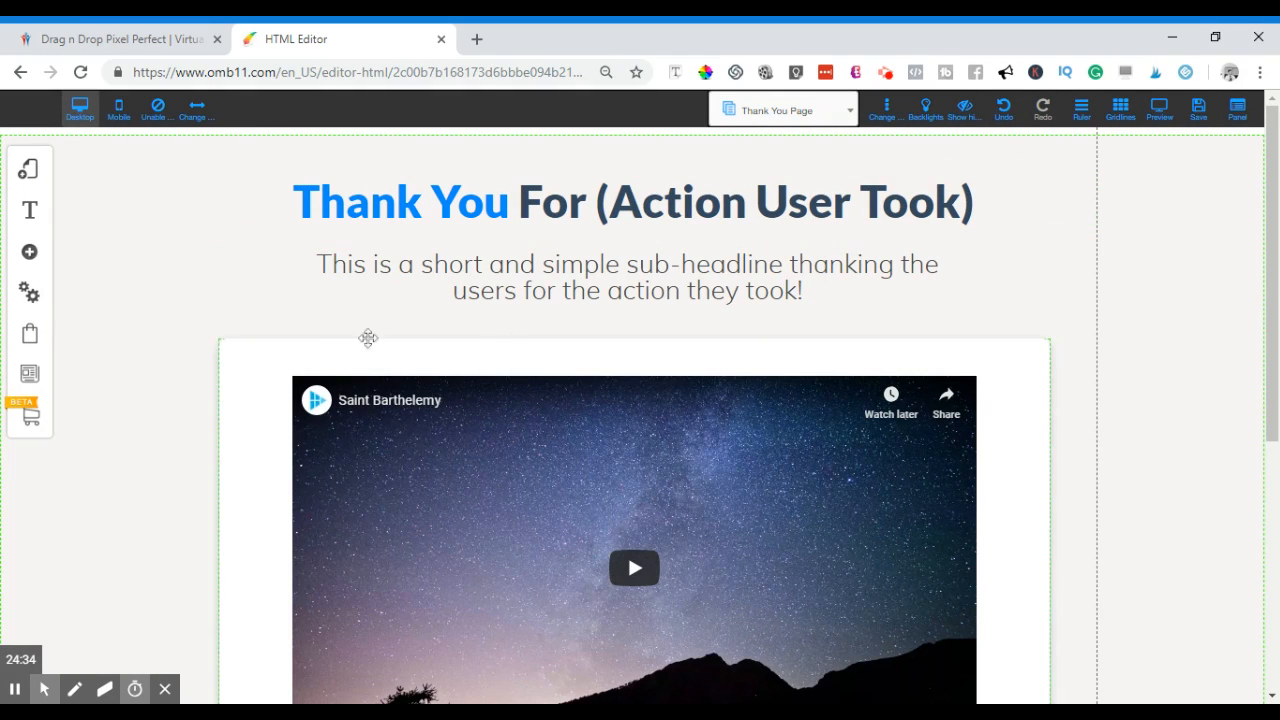
# - Scroll through the Thank You Page down to its footer copyright line
pyautogui.scroll(-3, 206, 426)
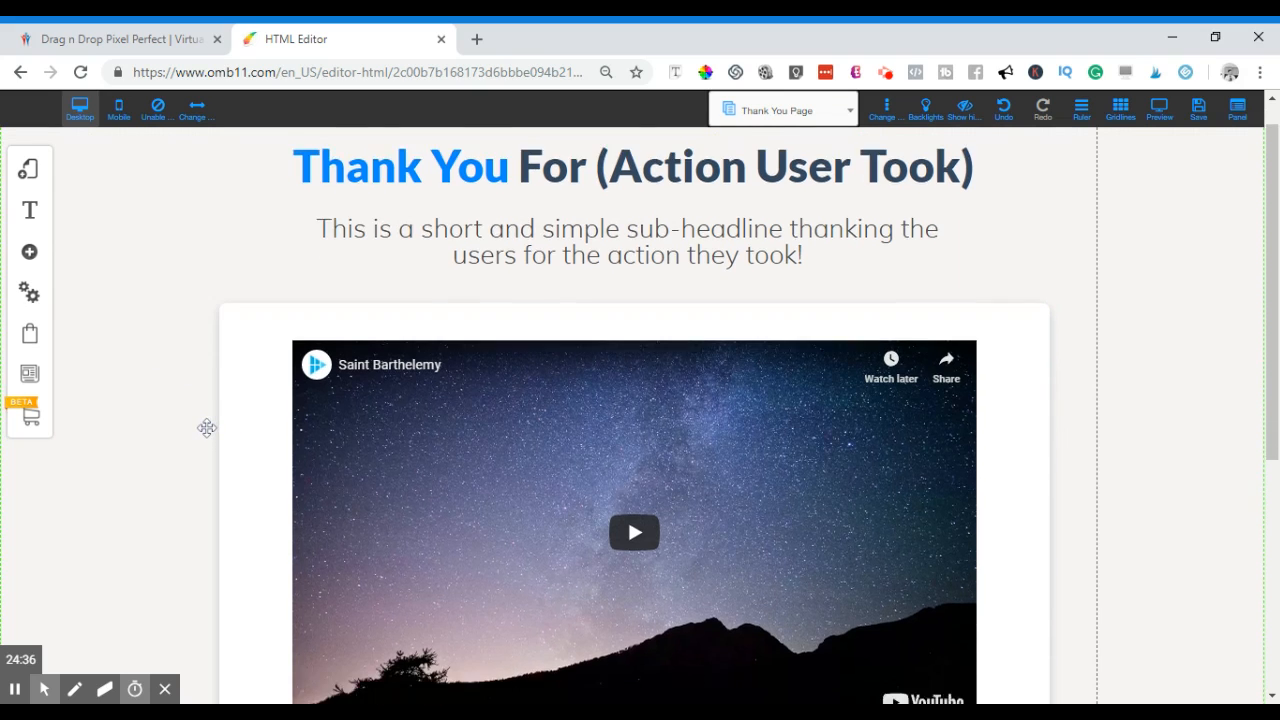
pyautogui.scroll(3, 188, 440)
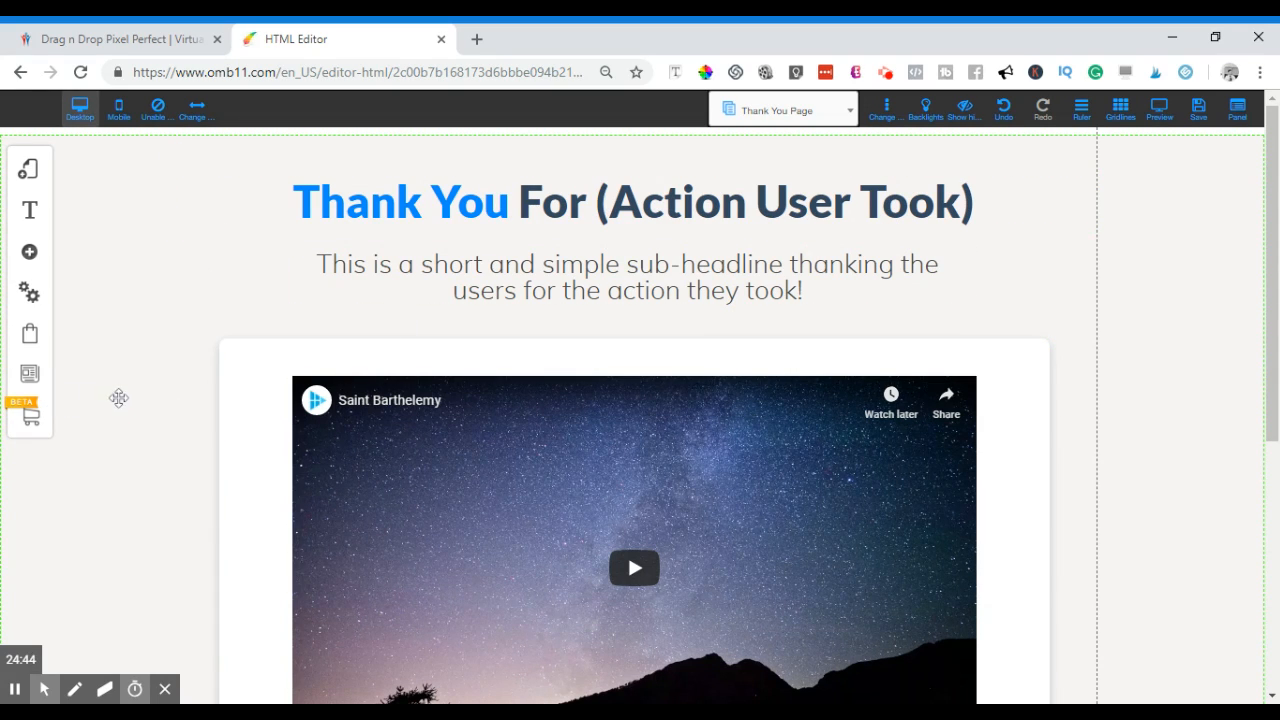
pyautogui.scroll(-2, 124, 411)
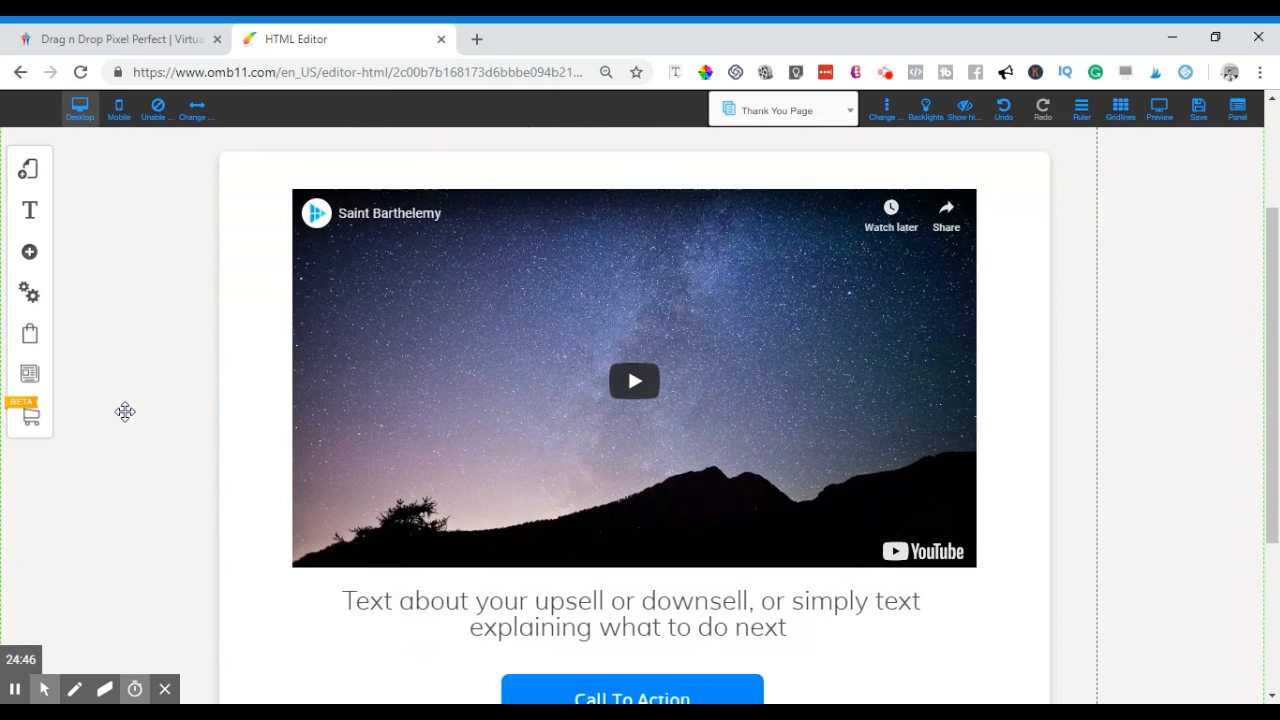
pyautogui.scroll(2, 124, 412)
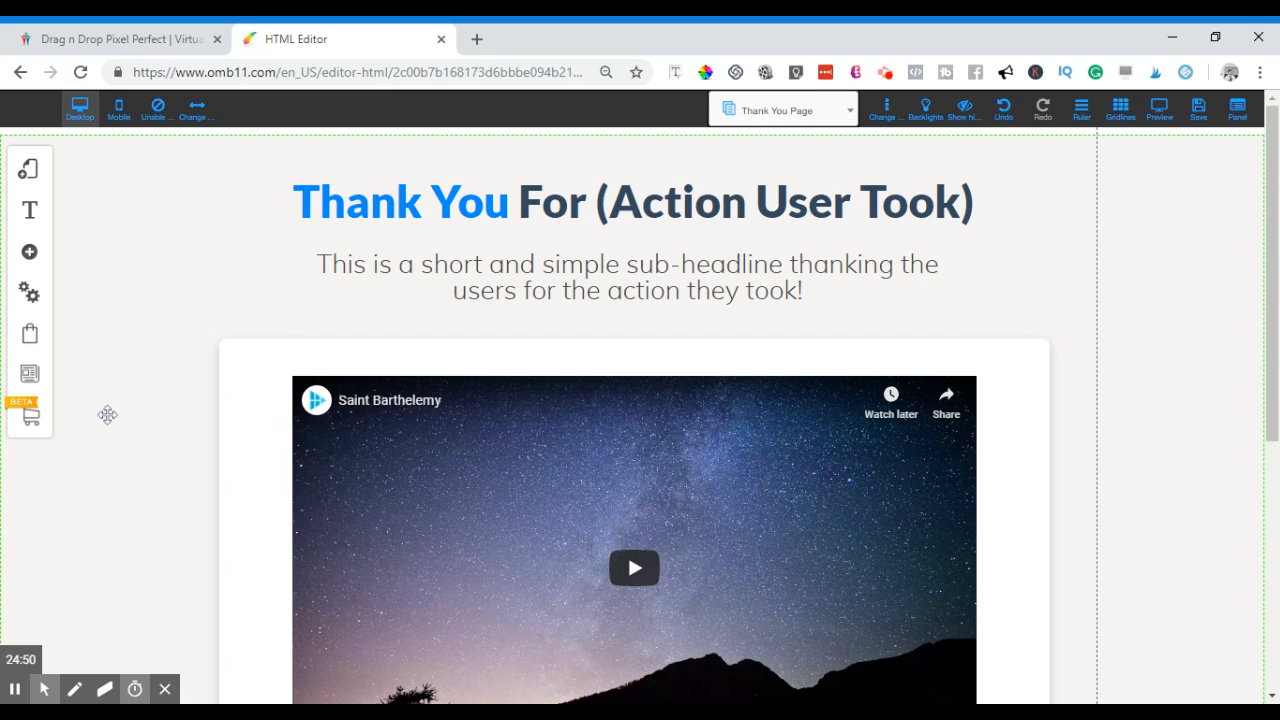
pyautogui.scroll(-1, 98, 414)
pyautogui.scroll(1, 100, 414)
pyautogui.scroll(-4, 115, 413)
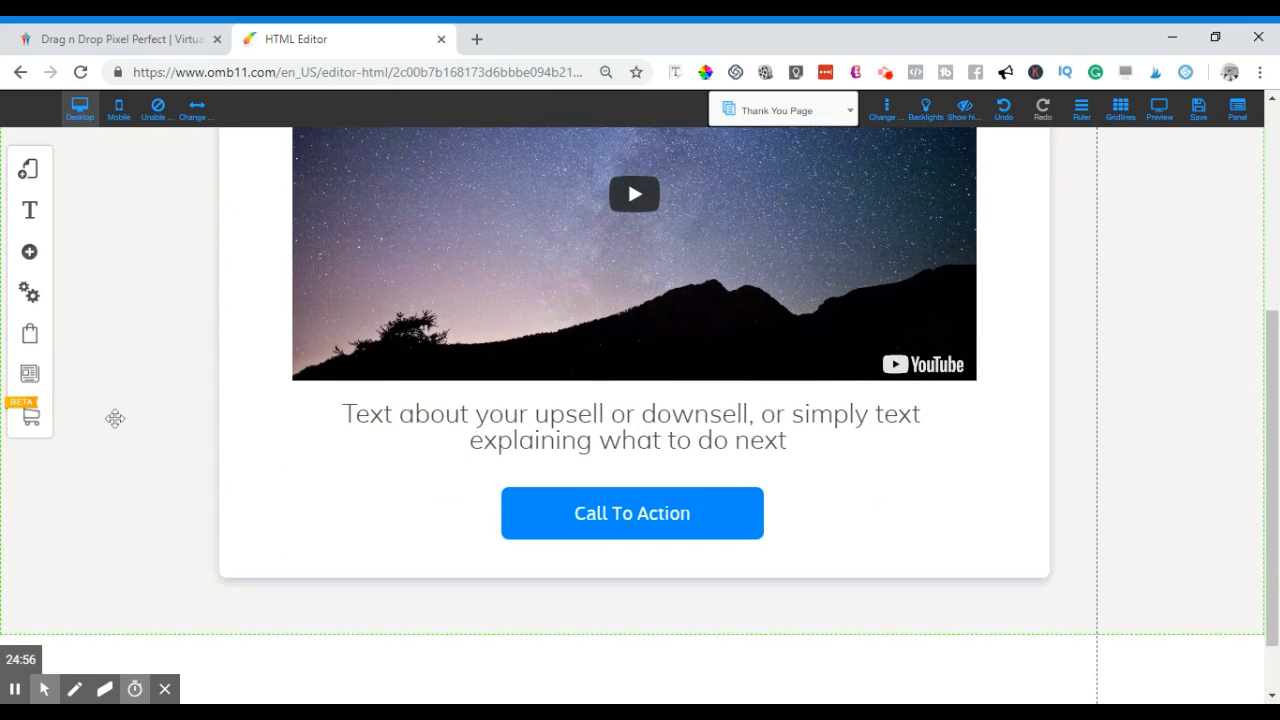
pyautogui.scroll(3, 115, 418)
pyautogui.scroll(-2, 106, 422)
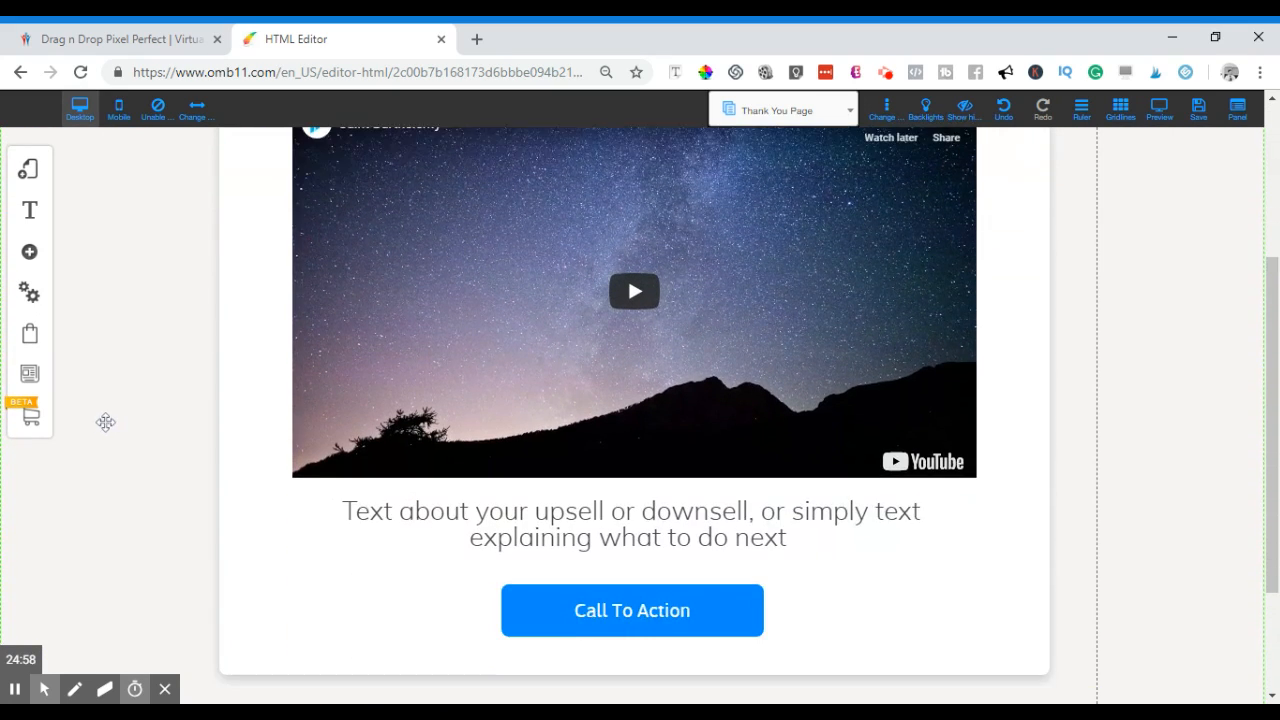
pyautogui.scroll(-2, 105, 422)
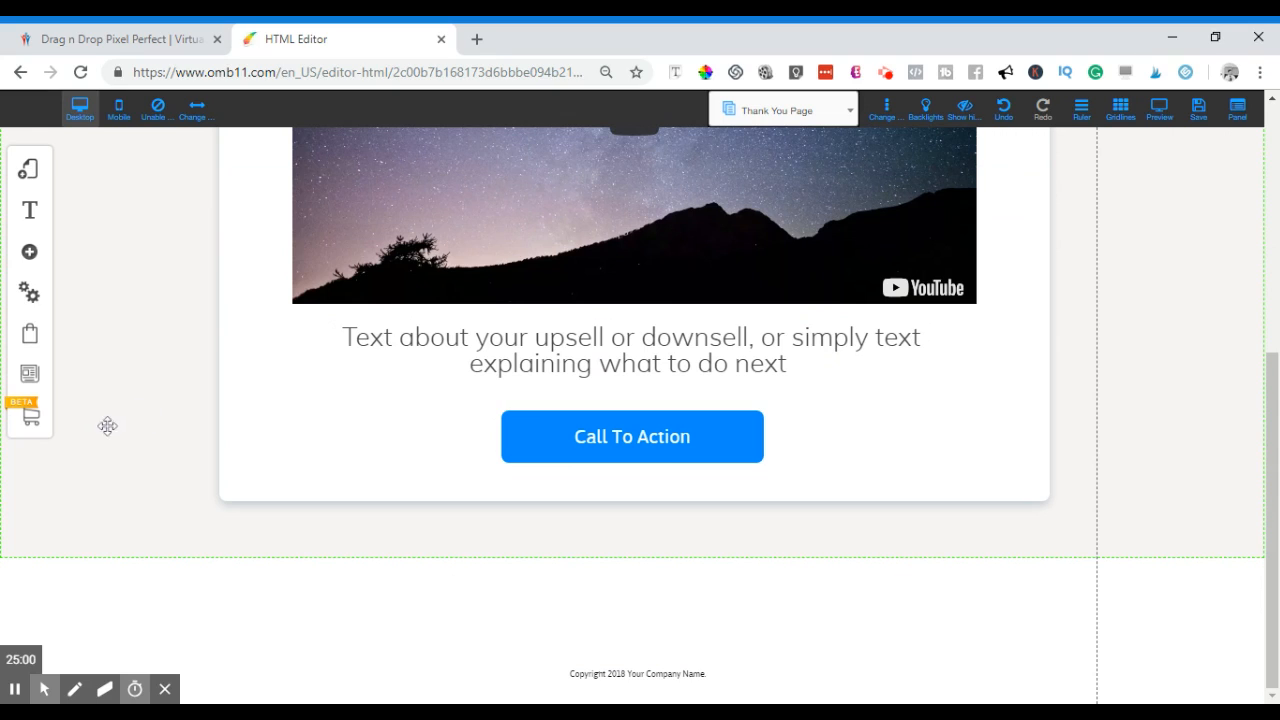